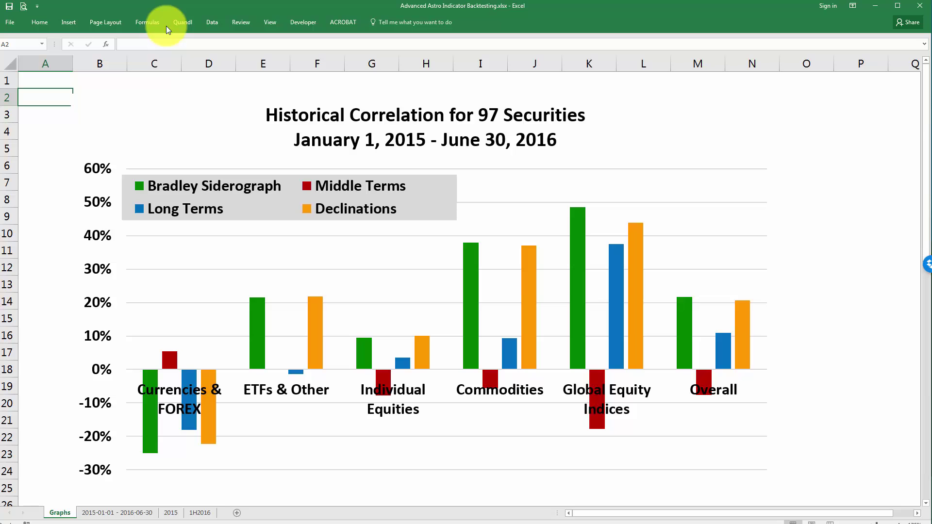
# Switch to the dashboard file folder and open the workbook Advanced Astro Dashboard - New York Stock Exchange Composite (NYSE).xlsm.
pyautogui.hotkey('alt', 'Tab')
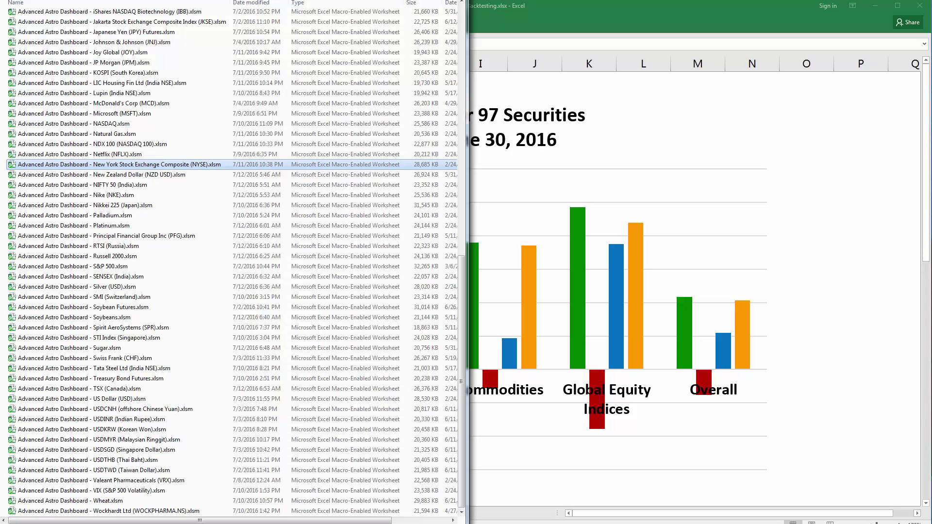
pyautogui.scroll(2, 122, 209)
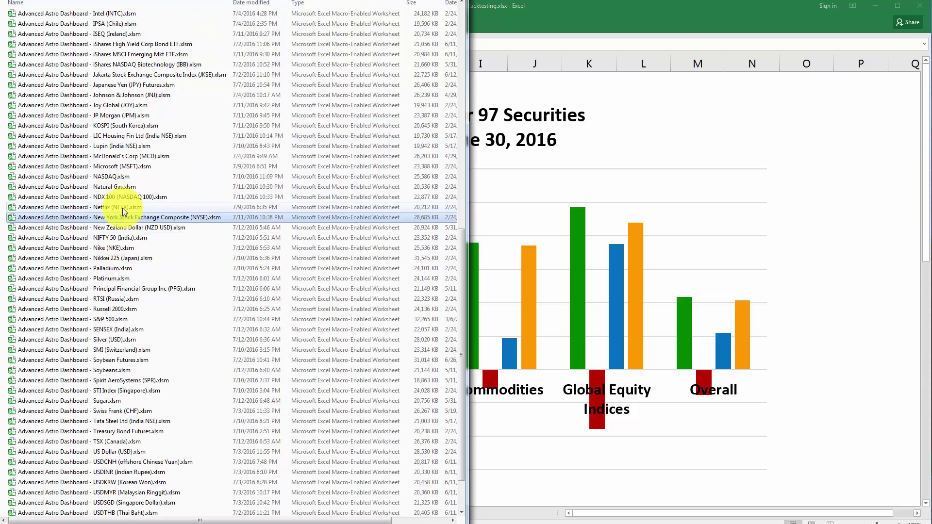
pyautogui.scroll(2, 116, 208)
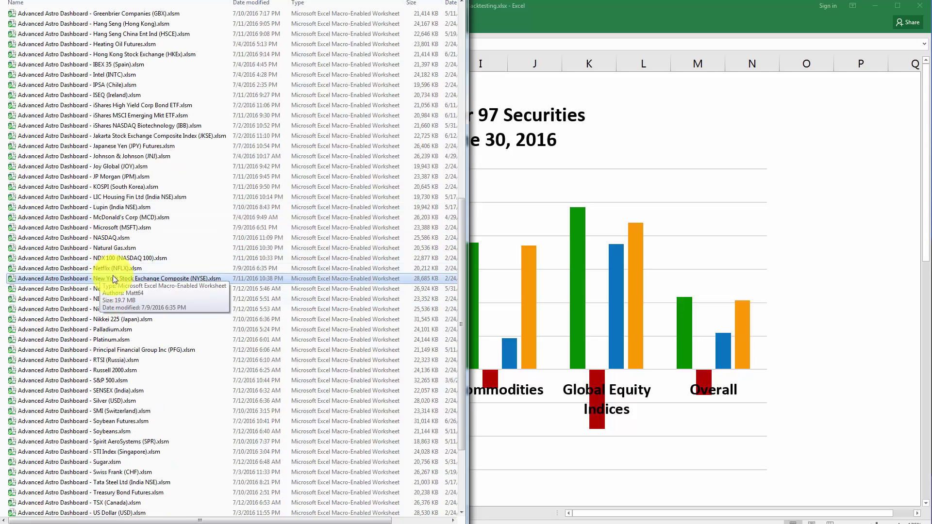
pyautogui.doubleClick(107, 278)
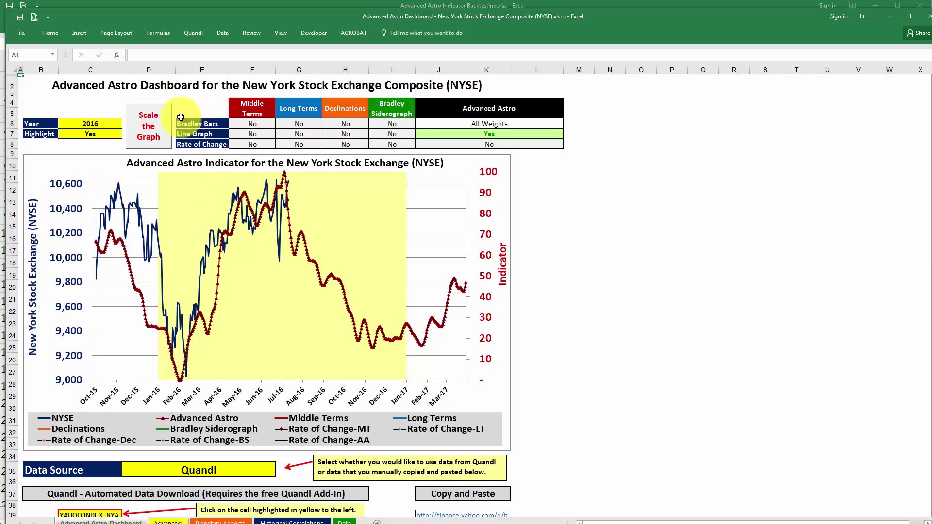
# Examine the NYSE dashboard's year setting, indicator chart, downloaded data section and line graph options.
pyautogui.click(98, 94)
pyautogui.click(87, 124)
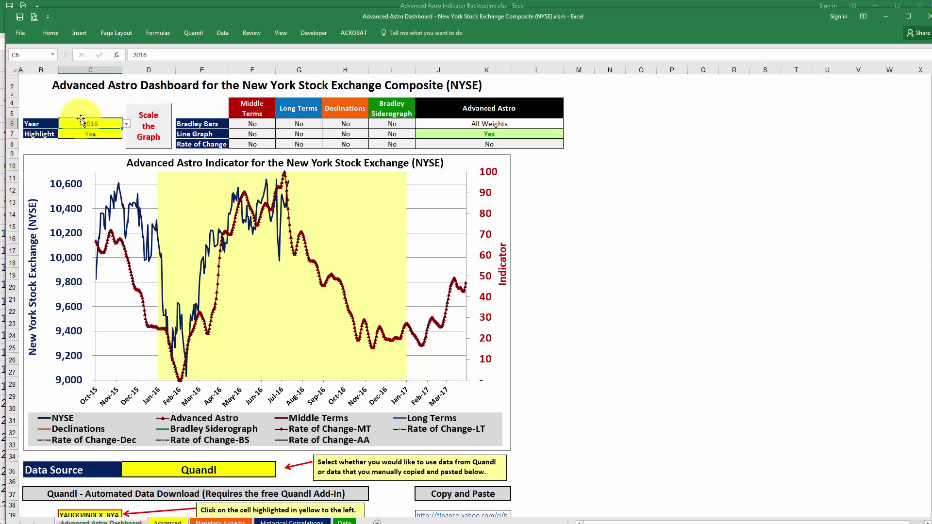
pyautogui.click(610, 154)
pyautogui.scroll(-6, 541, 291)
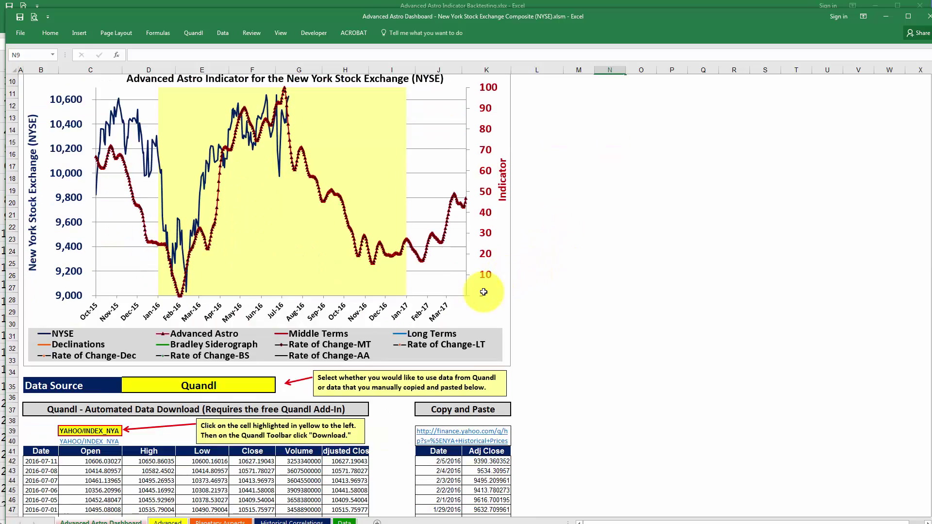
pyautogui.scroll(6, 520, 235)
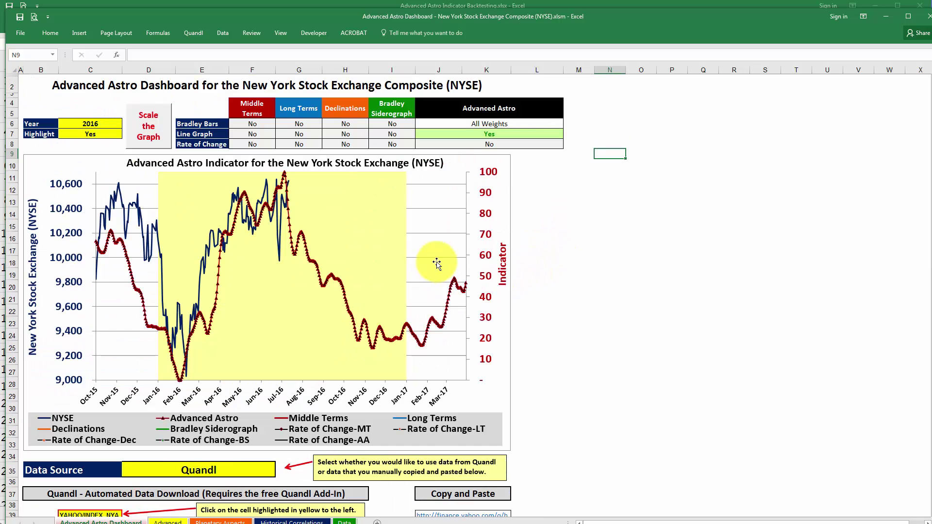
pyautogui.click(259, 132)
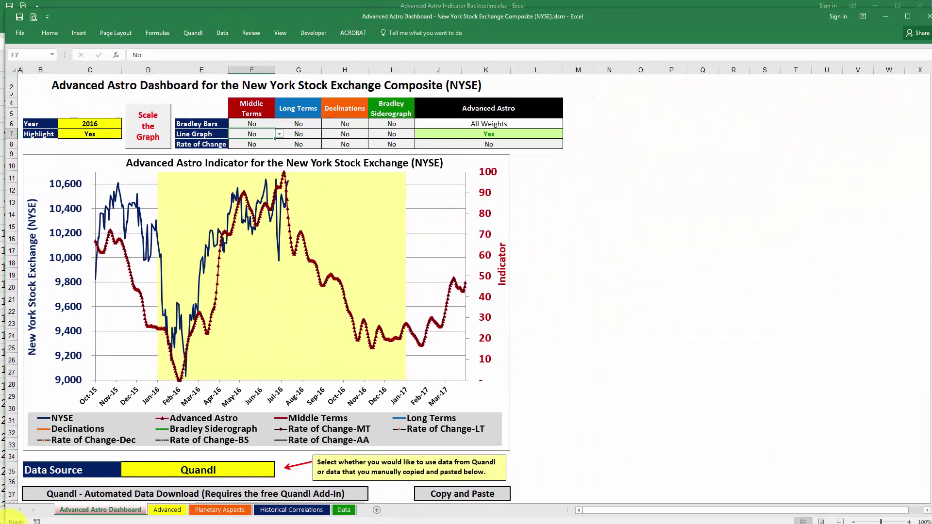
# Review the ranked parameters and their historical correlations since January 1, 2015 on the Advanced sheet.
pyautogui.click(180, 511)
pyautogui.click(228, 251)
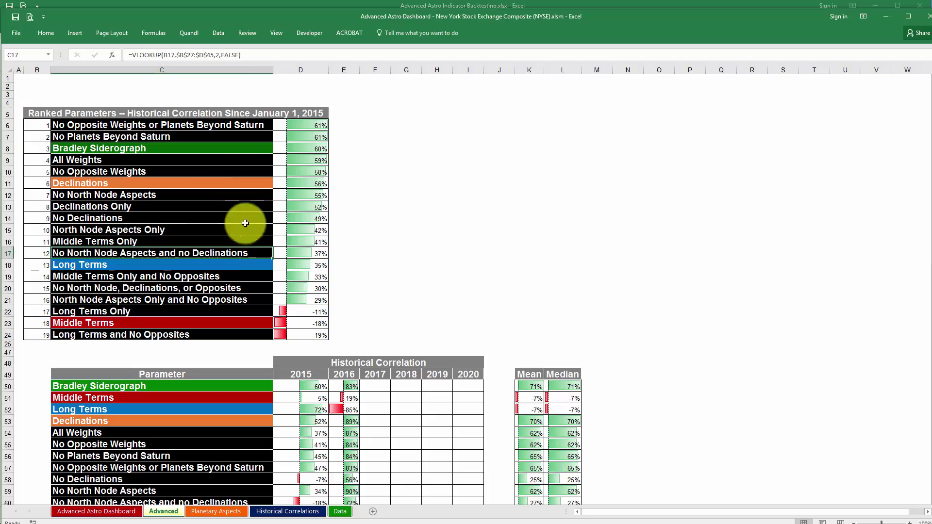
pyautogui.keyDown('ctrl'); pyautogui.scroll(-2, 246, 209); pyautogui.keyUp('ctrl')
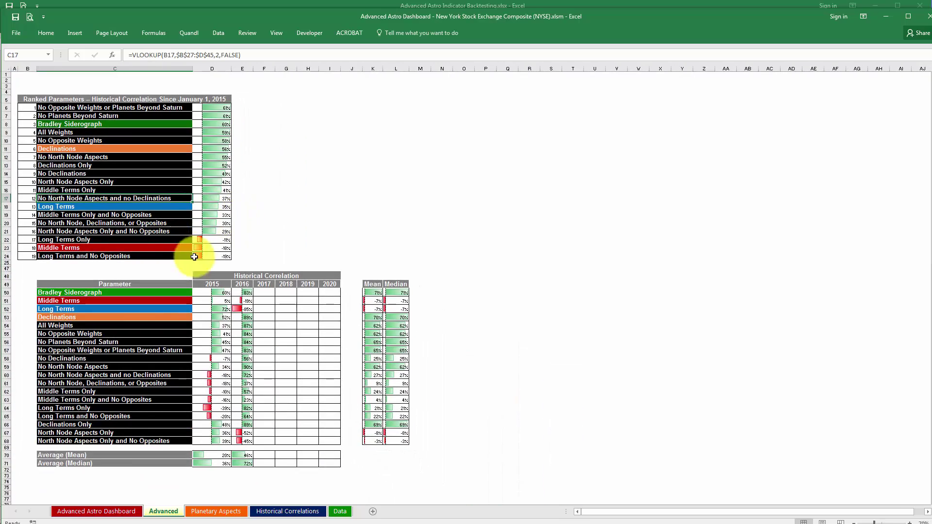
pyautogui.keyDown('ctrl'); pyautogui.scroll(4, 147, 185); pyautogui.keyUp('ctrl')
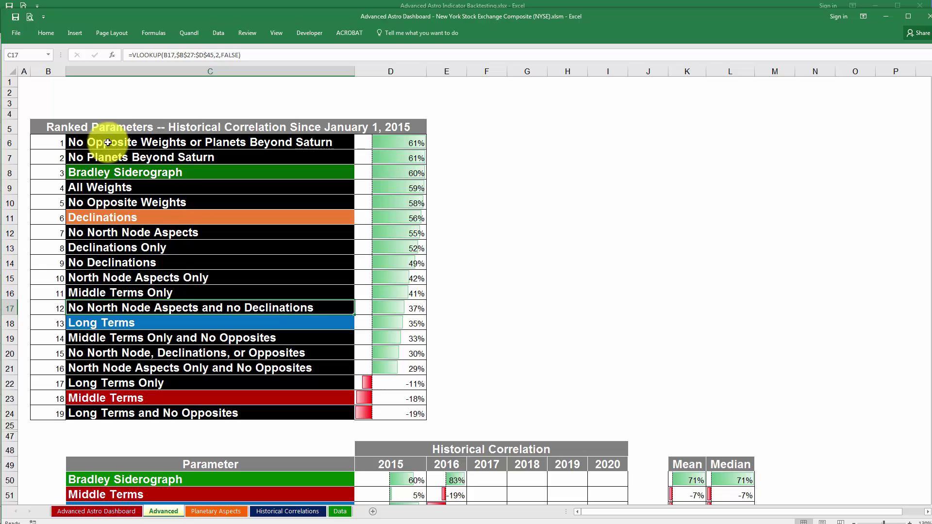
pyautogui.click(138, 127)
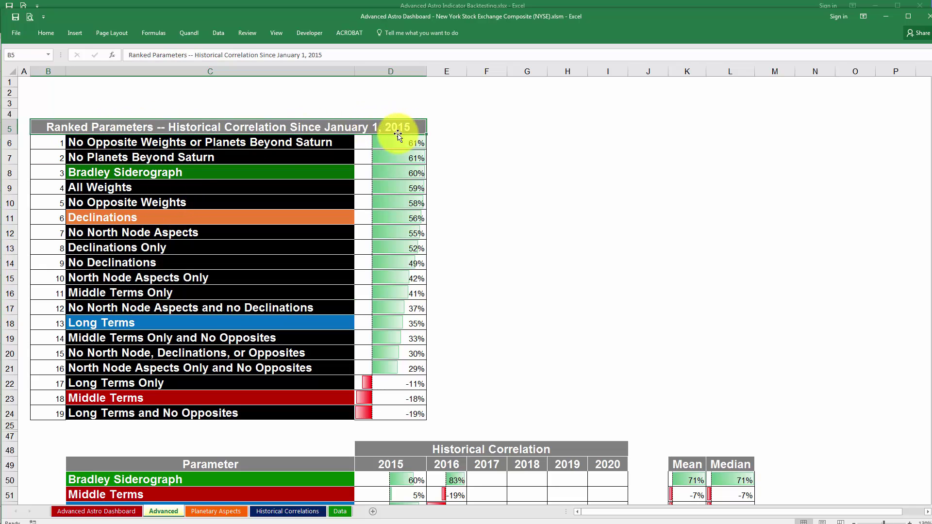
pyautogui.moveTo(388, 144); pyautogui.dragTo(417, 414)
# Compare the Quandl price data on the Advanced Astro Dashboard sheet with the ranked correlations on the Advanced sheet.
pyautogui.click(96, 511)
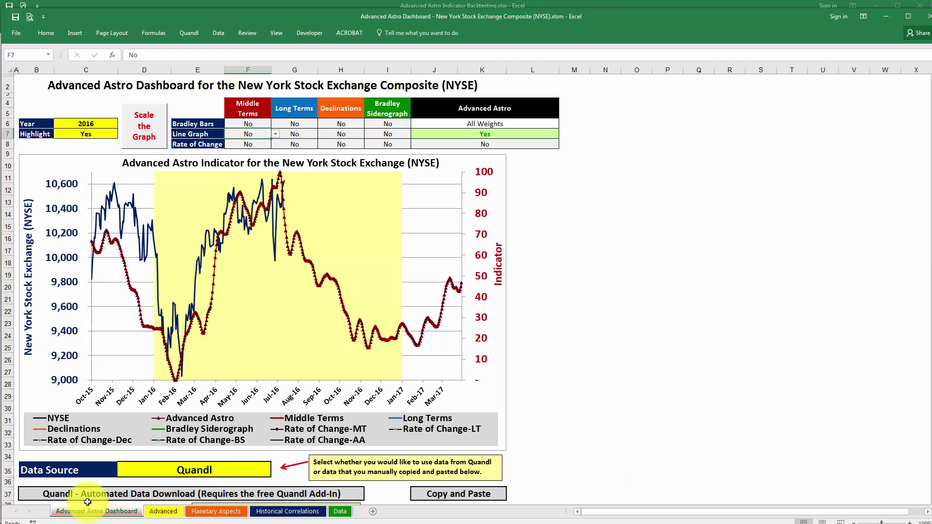
pyautogui.scroll(-4, 121, 399)
pyautogui.moveTo(36, 434); pyautogui.dragTo(310, 443)
pyautogui.click(67, 424)
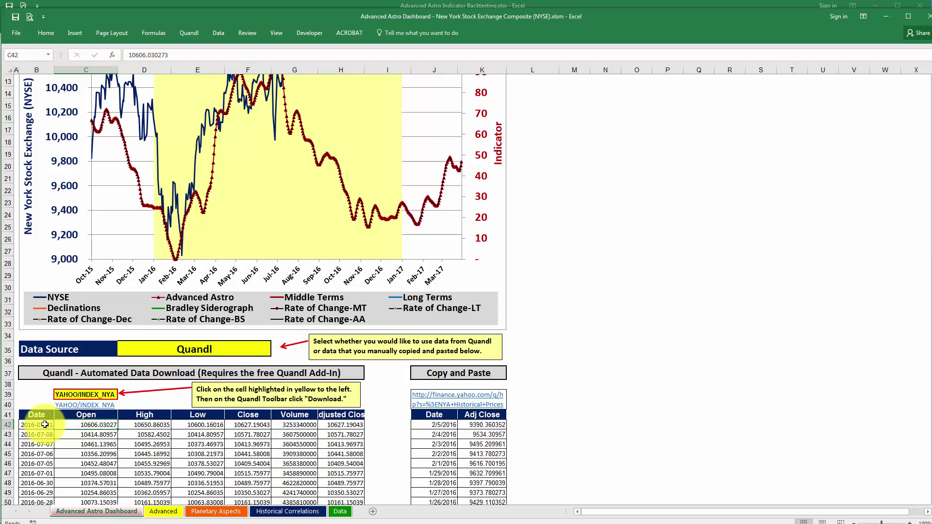
pyautogui.click(163, 511)
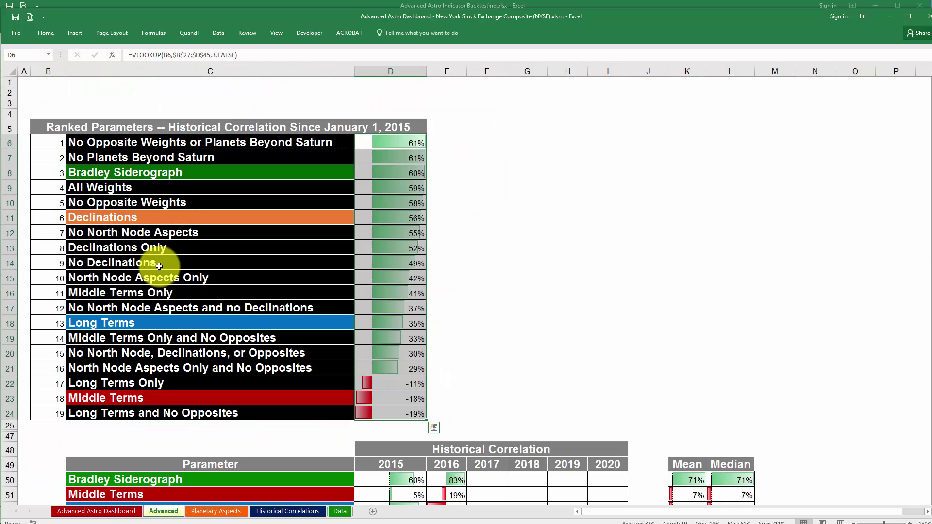
pyautogui.click(90, 513)
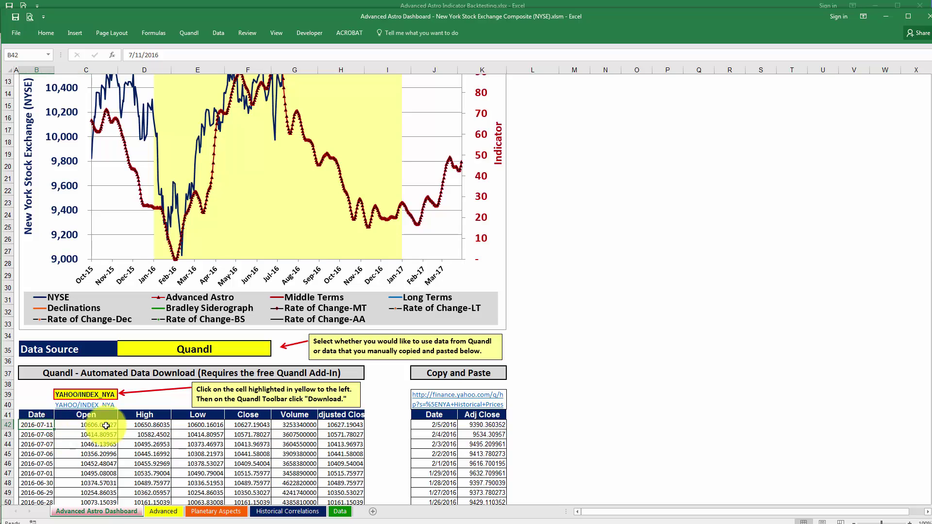
pyautogui.click(163, 511)
pyautogui.click(385, 217)
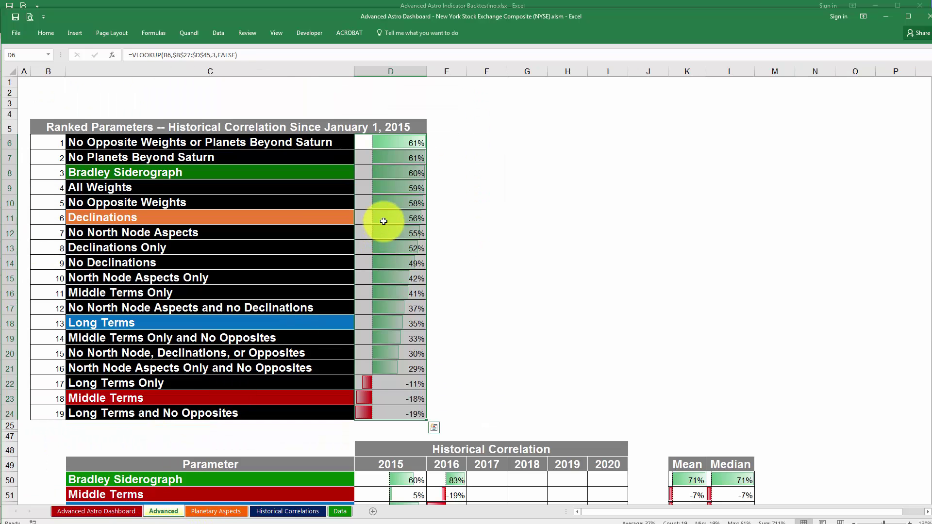
# Inspect the Historical Correlation table below the ranking, going through its yearly columns from 2015 to 2020.
pyautogui.scroll(-6, 409, 276)
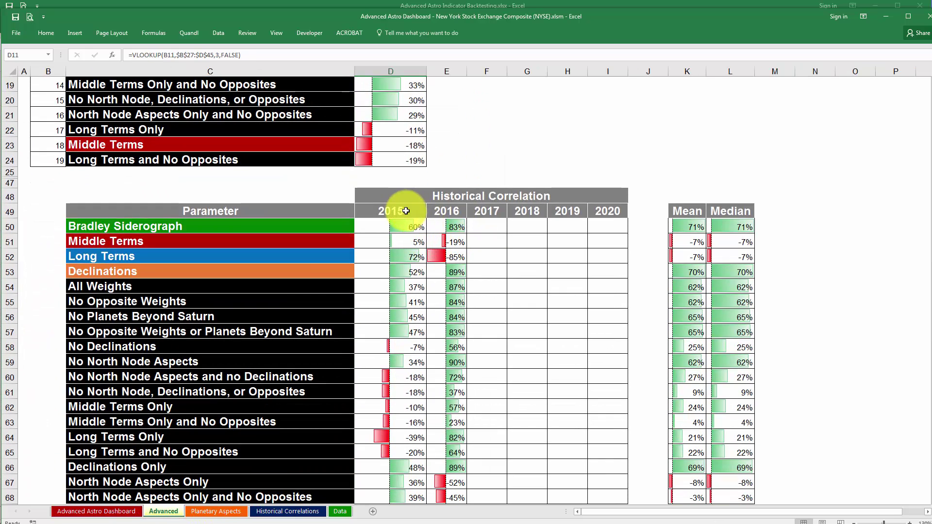
pyautogui.click(386, 224)
pyautogui.moveTo(398, 246); pyautogui.dragTo(405, 461)
pyautogui.scroll(-3, 399, 407)
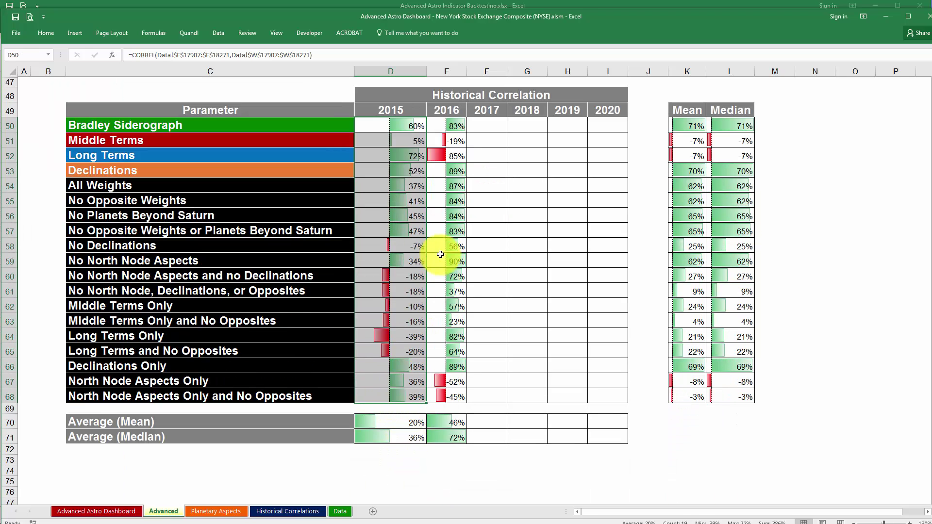
pyautogui.moveTo(453, 125); pyautogui.dragTo(448, 395)
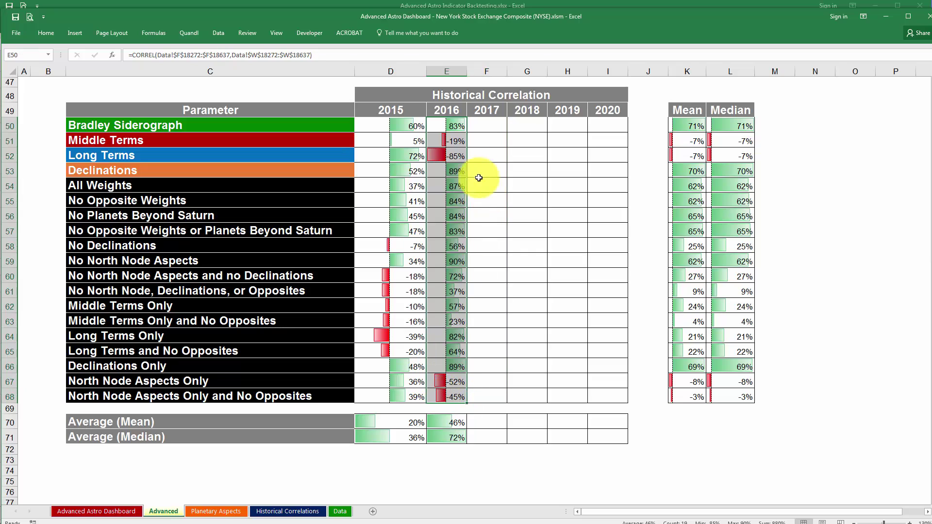
pyautogui.moveTo(487, 155); pyautogui.dragTo(486, 262)
pyautogui.moveTo(527, 156); pyautogui.dragTo(526, 261)
pyautogui.moveTo(607, 125); pyautogui.dragTo(611, 402)
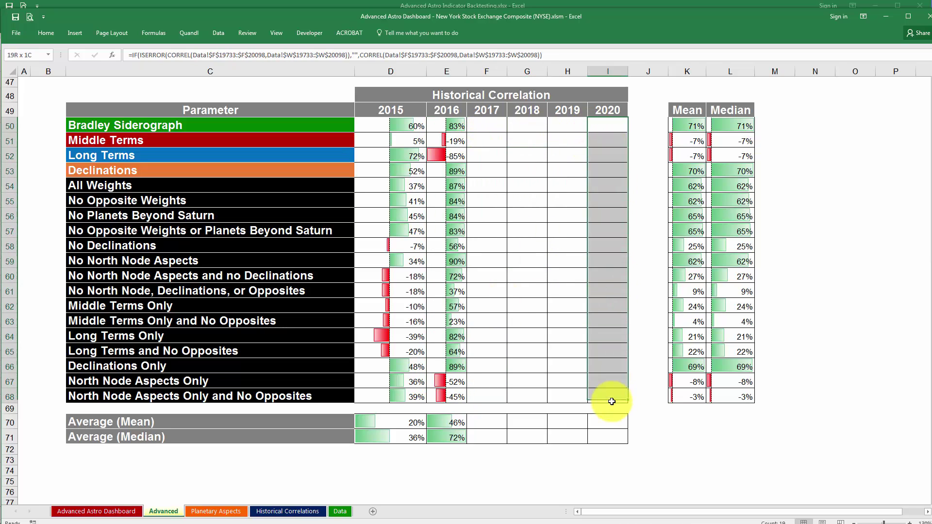
pyautogui.click(459, 215)
# Check the dashboard's price data again, then review the 2015, 2016 and 2017 correlation columns on the Advanced sheet.
pyautogui.click(96, 511)
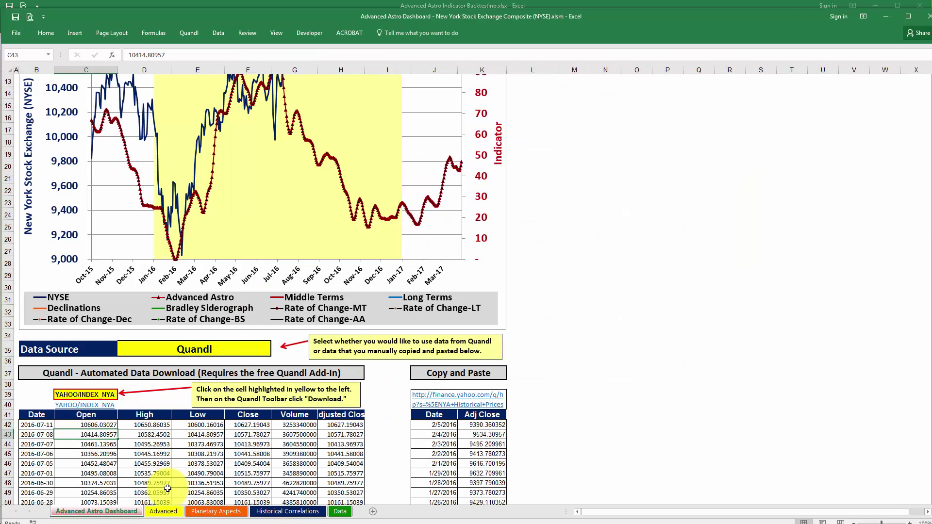
pyautogui.click(163, 511)
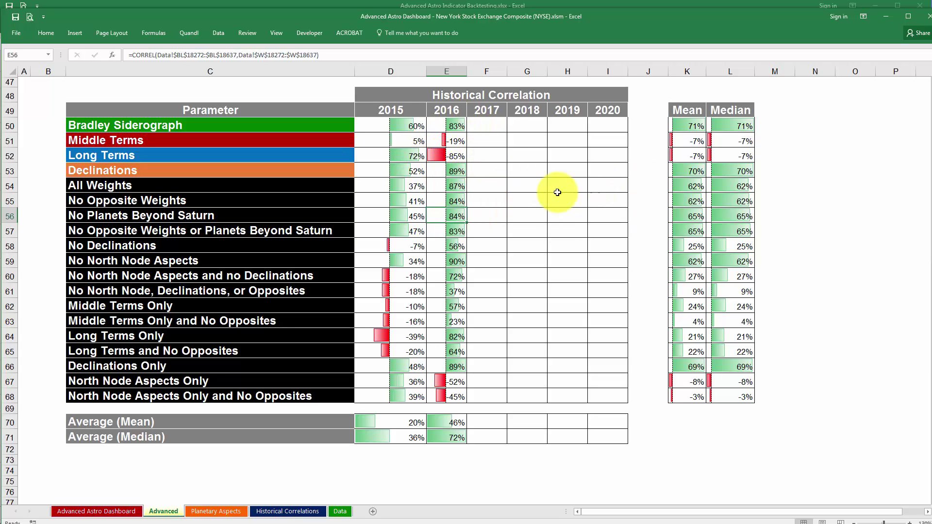
pyautogui.moveTo(395, 124); pyautogui.dragTo(408, 392)
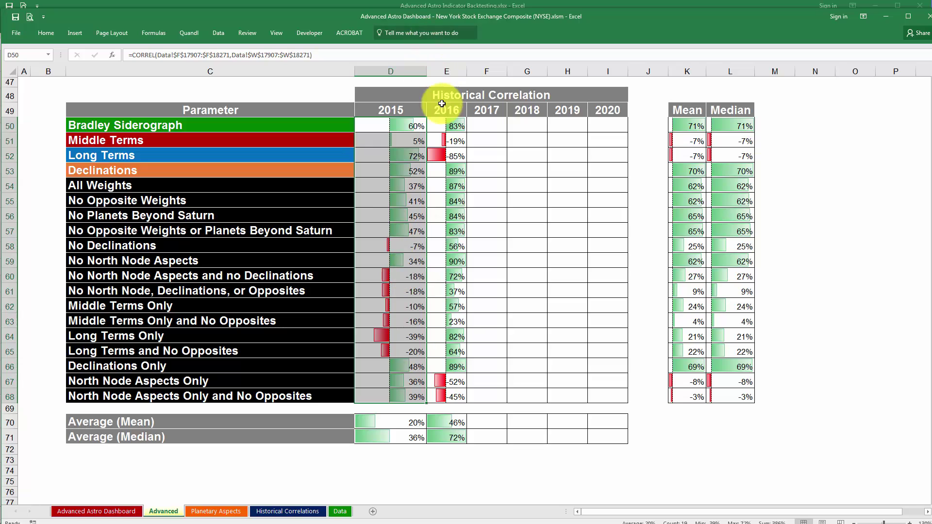
pyautogui.moveTo(451, 124); pyautogui.dragTo(446, 397)
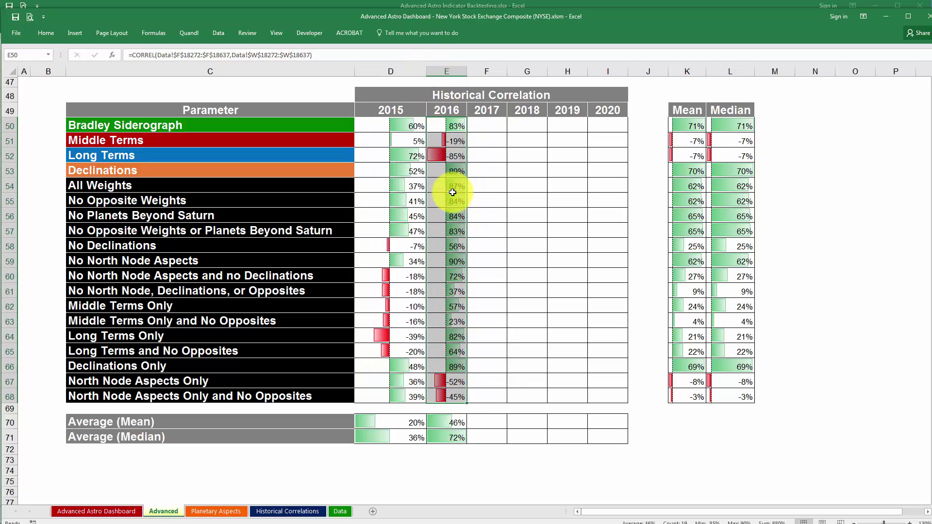
pyautogui.moveTo(484, 128); pyautogui.dragTo(480, 391)
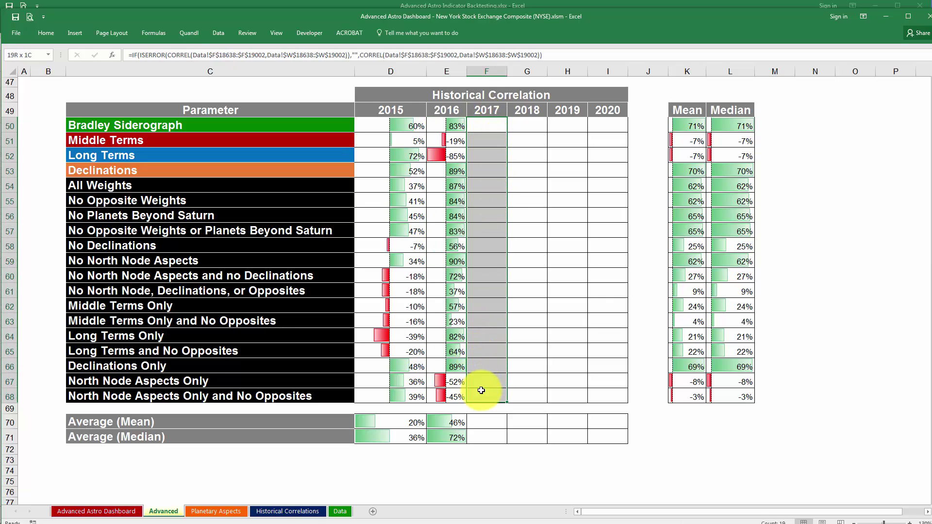
pyautogui.click(490, 230)
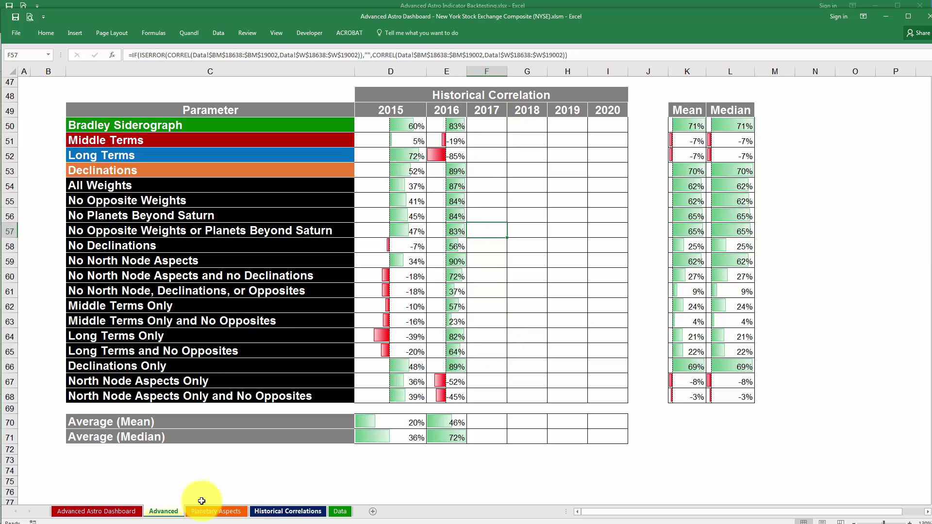
# Delete the July 2016 rows (B42:H47) from the dashboard's Quandl price data and view the recalculated correlations on the Advanced sheet.
pyautogui.click(112, 511)
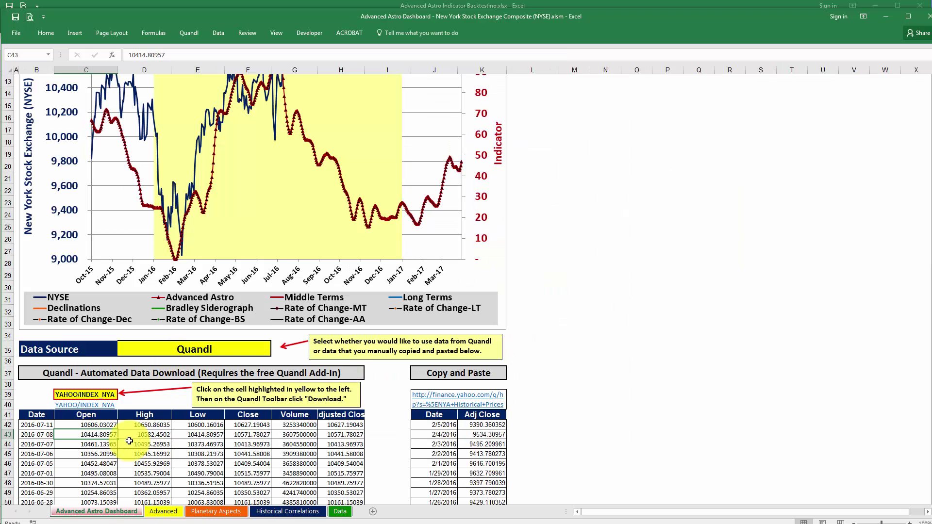
pyautogui.click(92, 444)
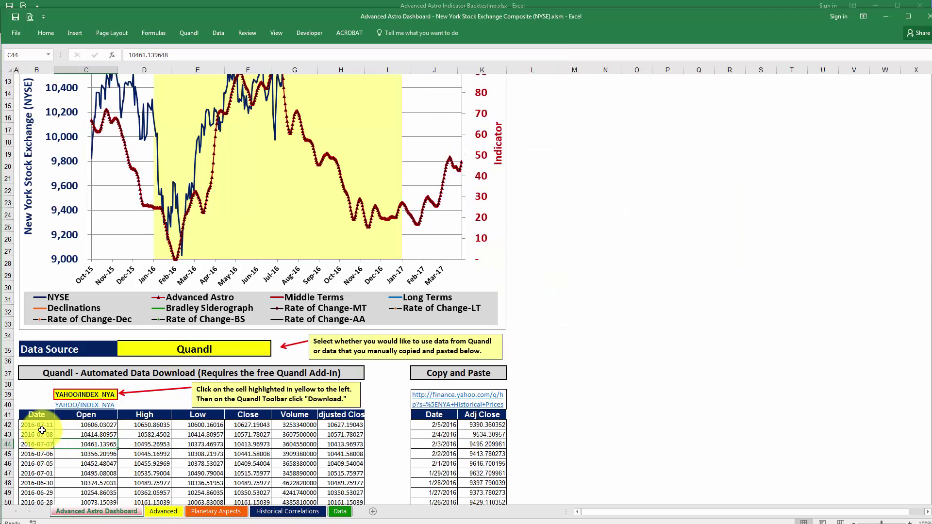
pyautogui.moveTo(34, 425)
pyautogui.mouseDown()
pyautogui.moveTo(112, 451)
pyautogui.moveTo(301, 480)
pyautogui.moveTo(330, 472)
pyautogui.mouseUp()
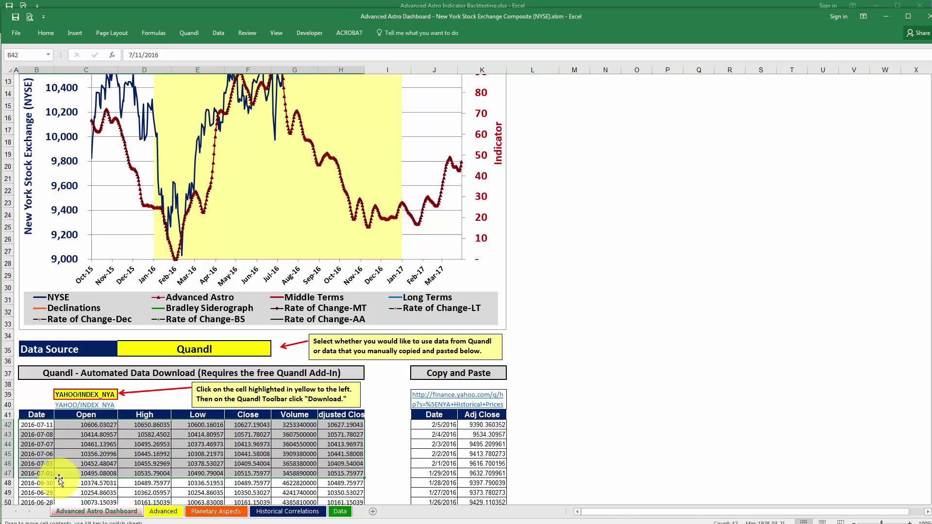
pyautogui.click(34, 483)
pyautogui.moveTo(30, 425)
pyautogui.mouseDown()
pyautogui.moveTo(301, 485)
pyautogui.moveTo(349, 486)
pyautogui.moveTo(346, 471)
pyautogui.mouseUp()
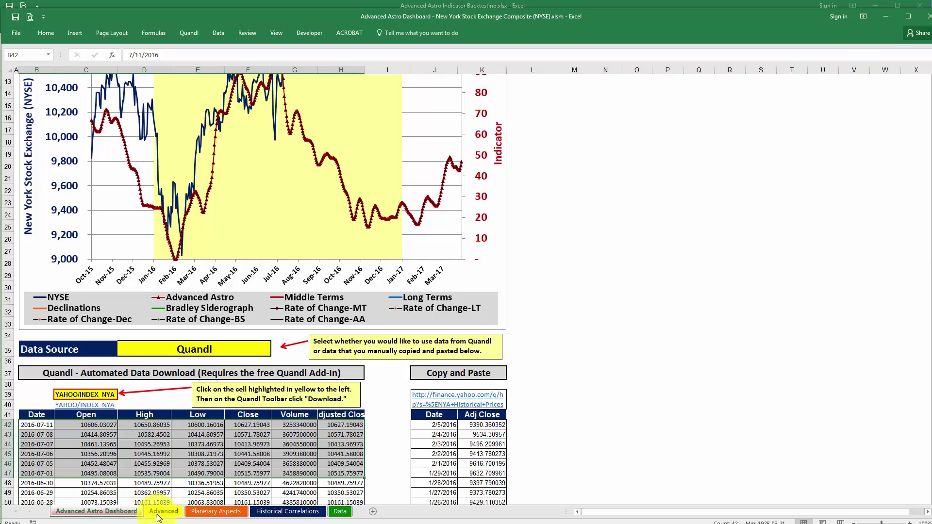
pyautogui.press('Delete')
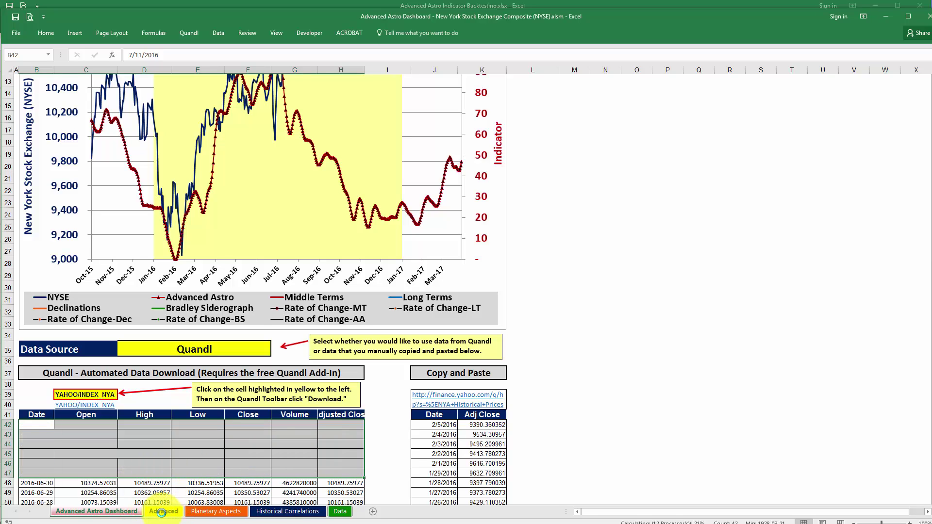
pyautogui.click(161, 512)
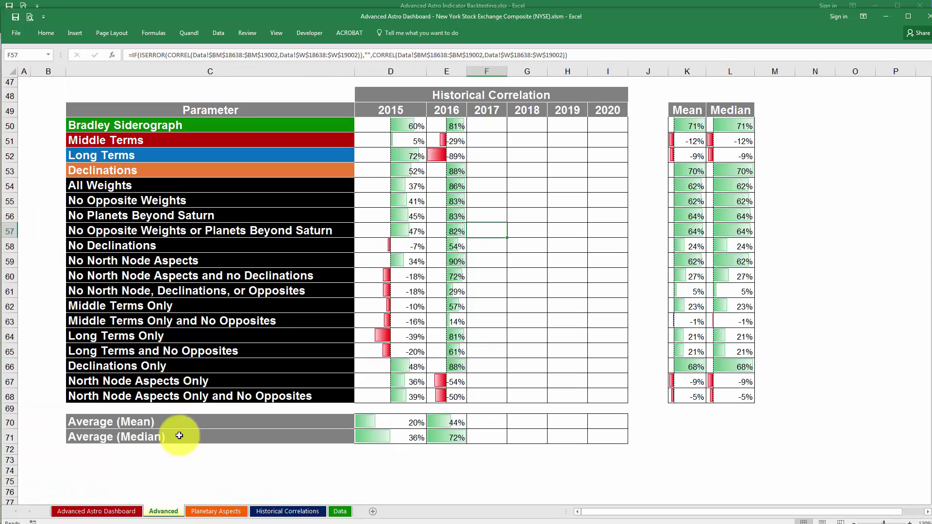
# Return to the Advanced Astro Indicator Backtesting workbook and show its 2015-01-01 - 2016-06-30 sheet.
pyautogui.click(152, 5)
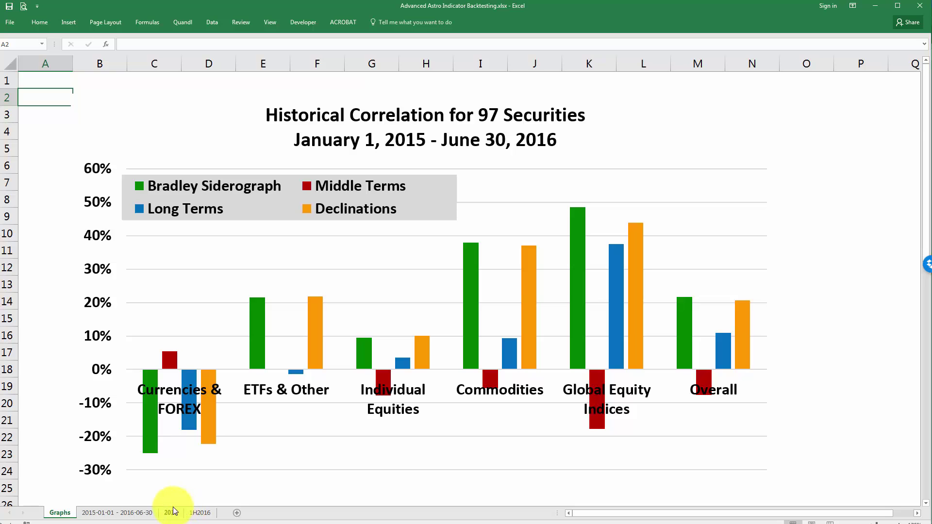
pyautogui.click(138, 514)
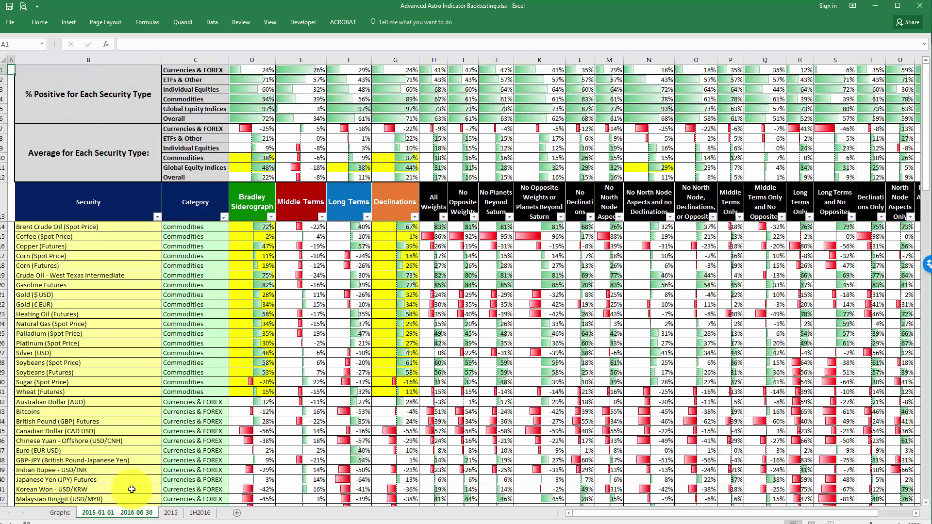
# Look through the securities and their correlations on the 2015-01-01 - 2016-06-30 sheet, from Commodities down to Global Equity Indices.
pyautogui.click(224, 306)
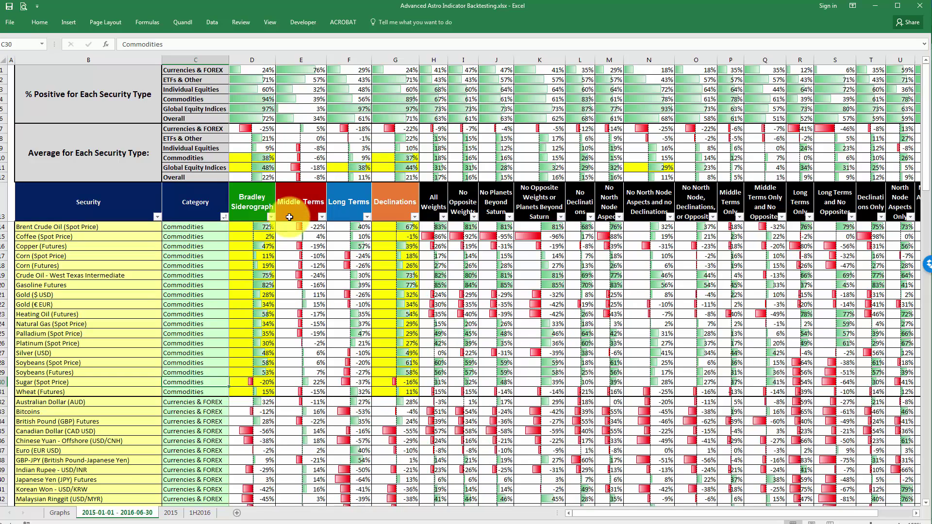
pyautogui.click(232, 259)
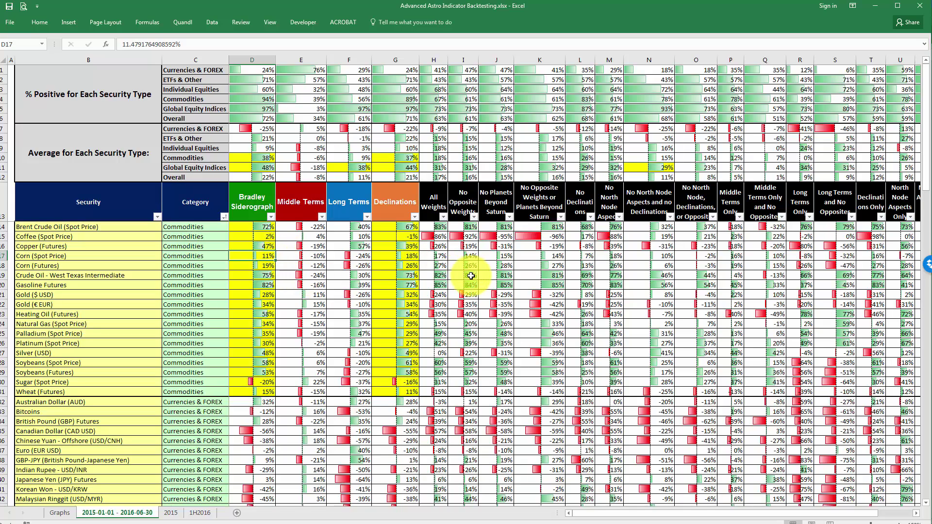
pyautogui.click(120, 275)
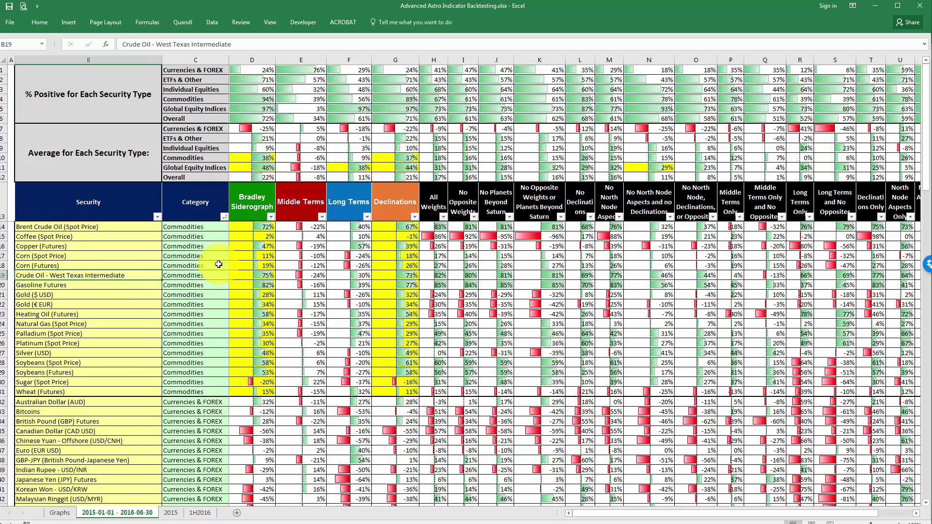
pyautogui.click(326, 274)
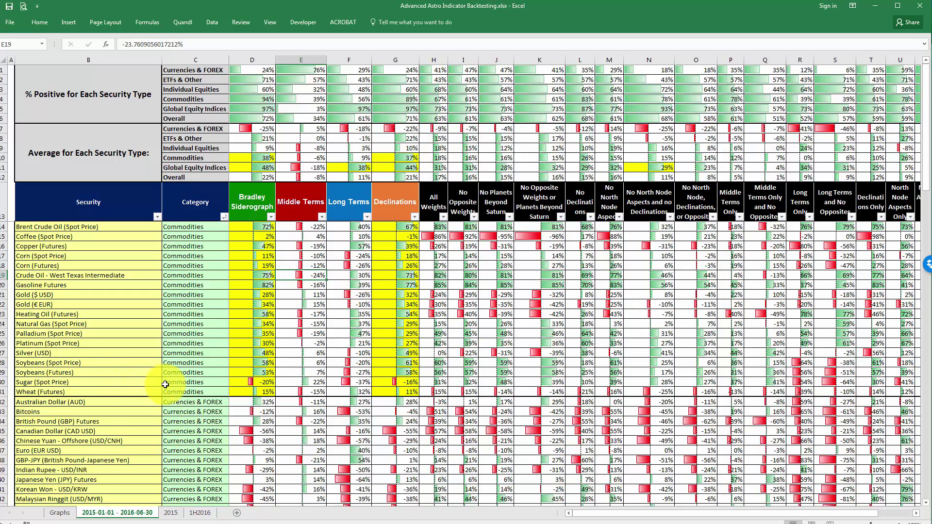
pyautogui.scroll(-6, 95, 364)
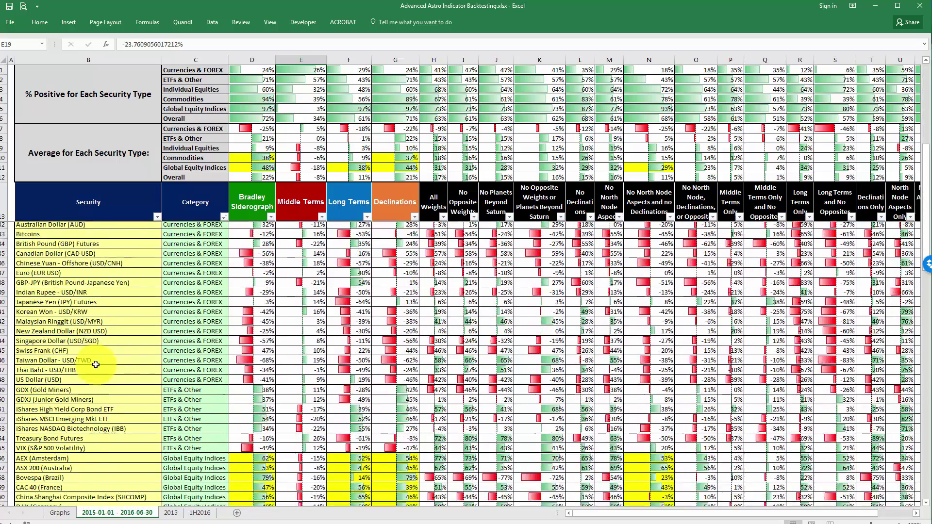
pyautogui.scroll(-11, 96, 364)
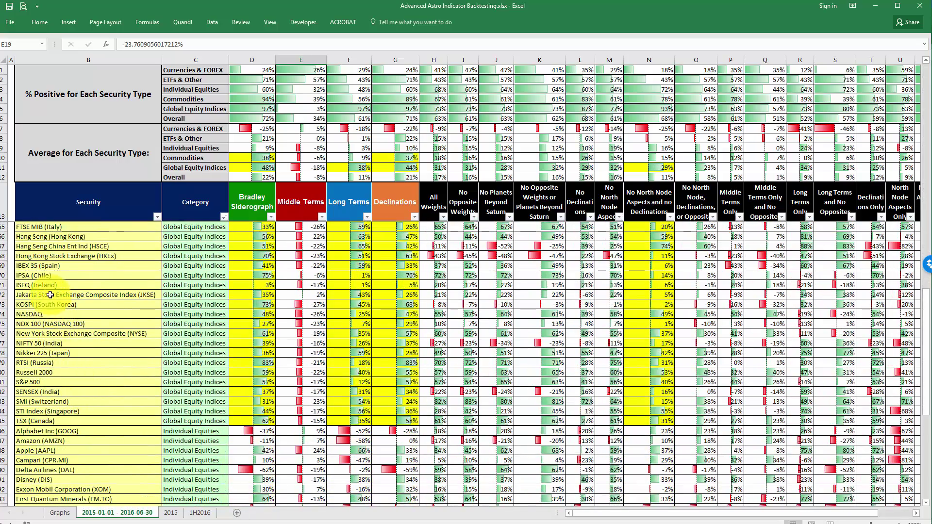
# Compare the New York Stock Exchange Composite row's Bradley Siderograph correlation with the ranked parameters on the NYSE dashboard's Advanced sheet.
pyautogui.moveTo(47, 334); pyautogui.dragTo(407, 335)
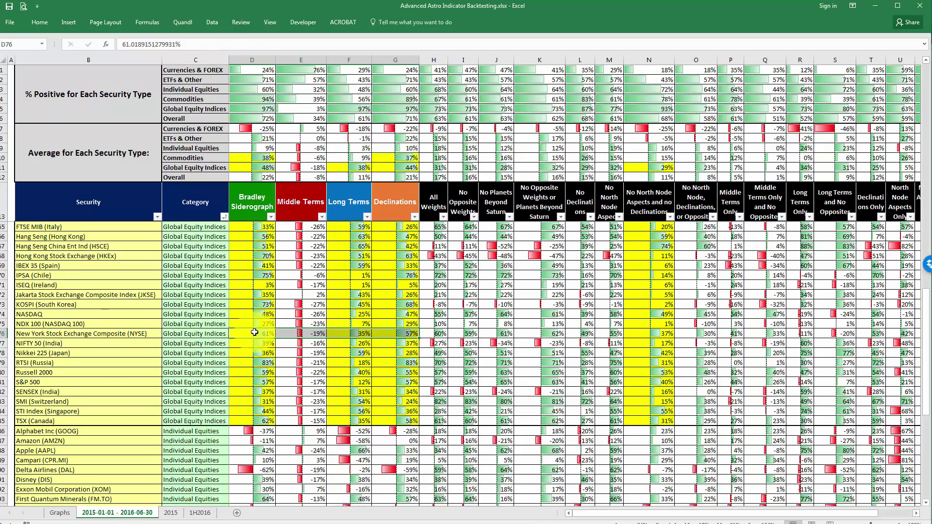
pyautogui.scroll(-3, 301, 199)
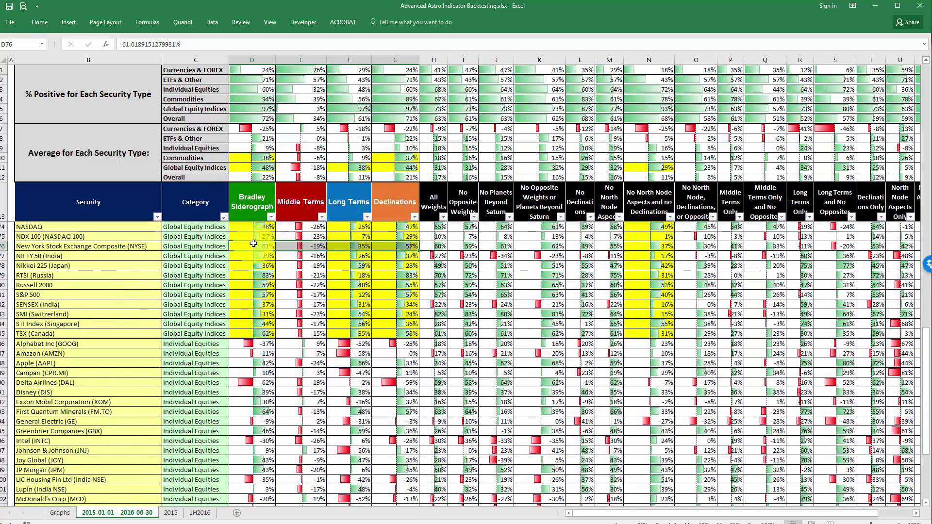
pyautogui.click(248, 245)
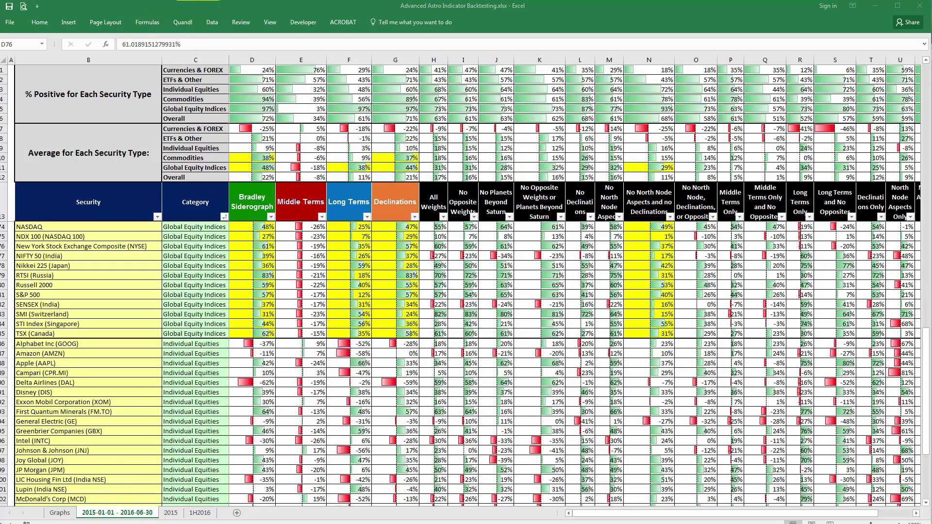
pyautogui.scroll(3, 385, 302)
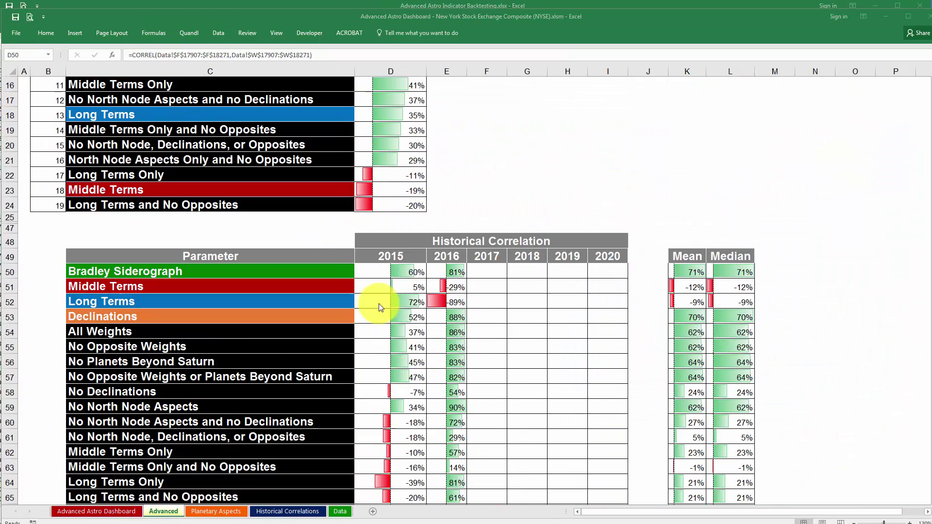
pyautogui.scroll(5, 405, 308)
pyautogui.click(380, 136)
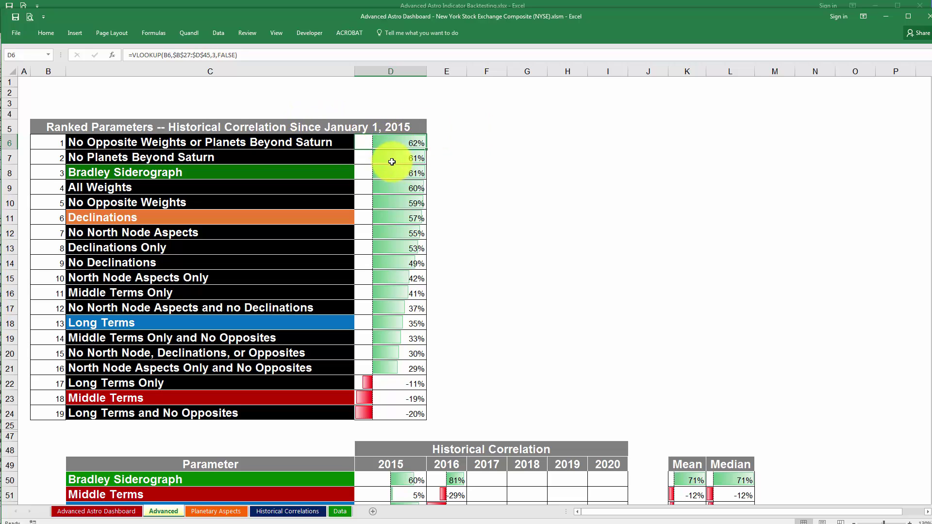
pyautogui.click(407, 174)
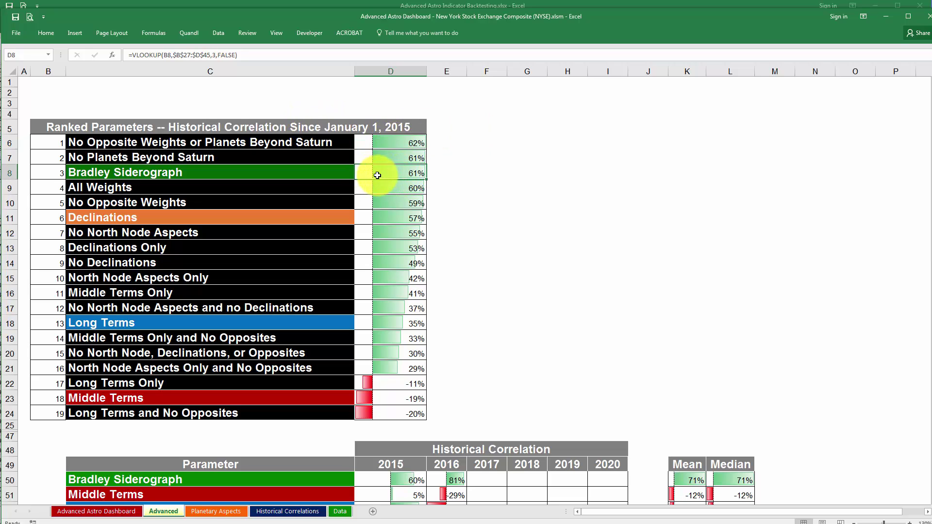
# Compare the NYSE row's Middle Terms and Long Terms correlations in the backtesting workbook with the dashboard's ranked parameters.
pyautogui.click(128, 5)
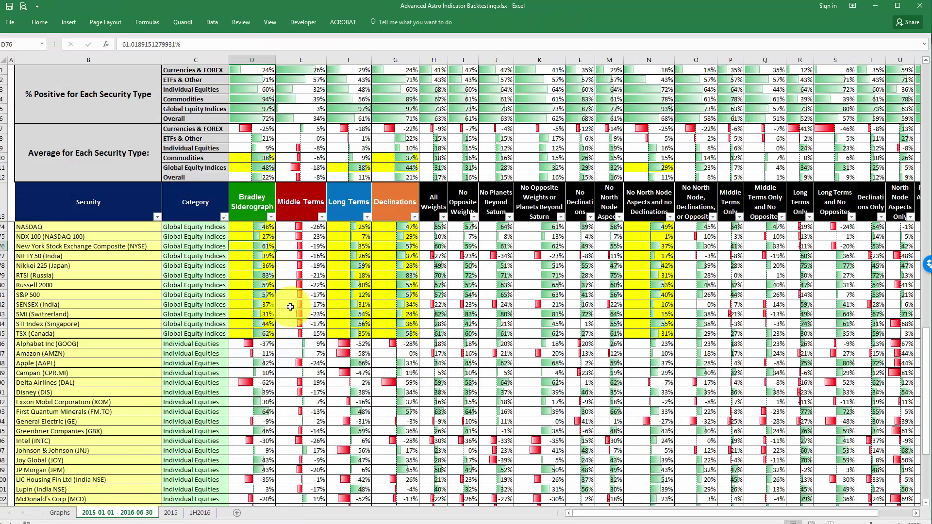
pyautogui.click(359, 246)
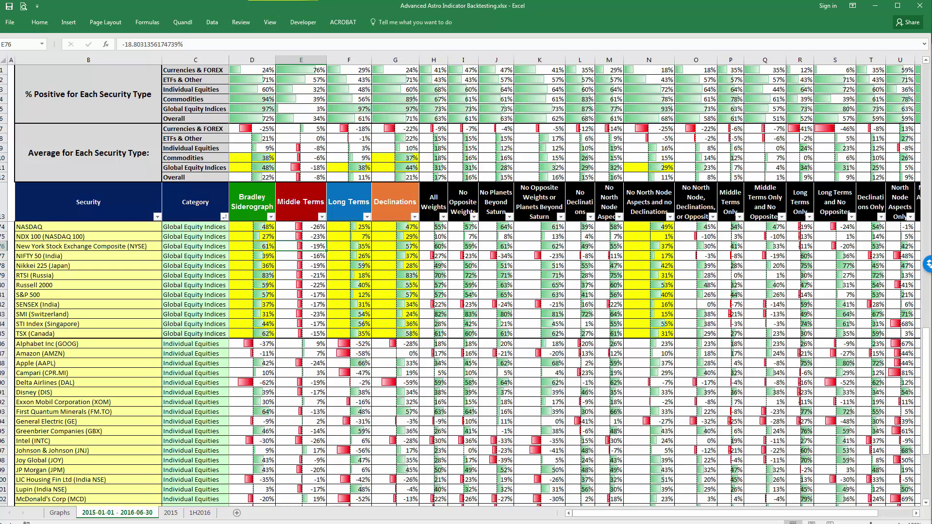
pyautogui.hotkey('alt', 'Tab')
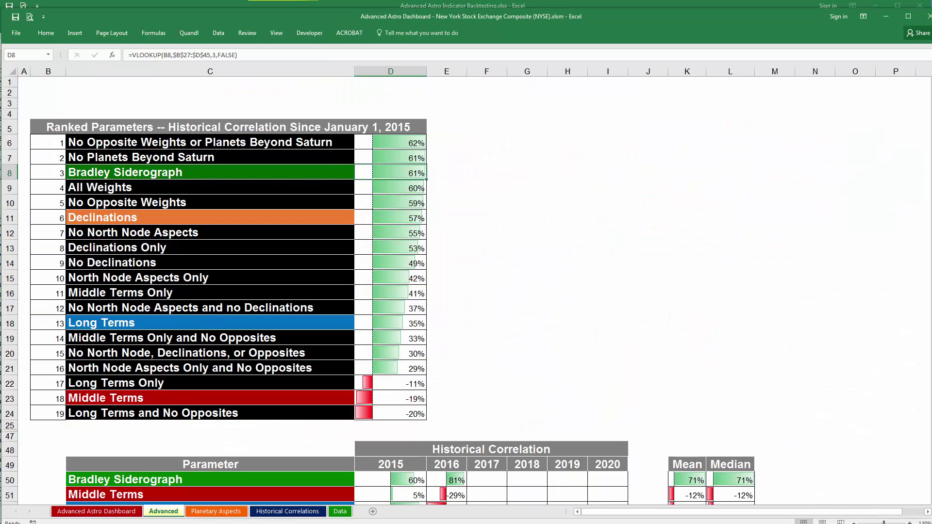
pyautogui.click(407, 400)
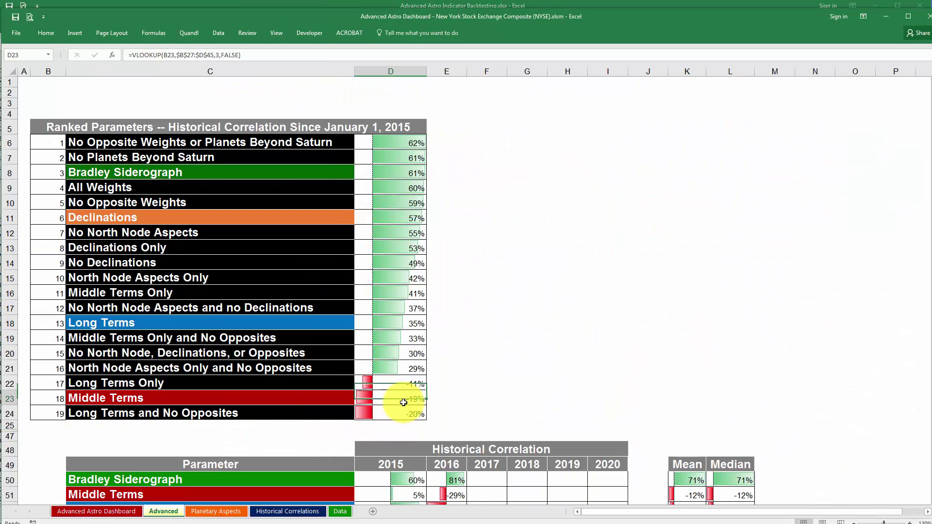
pyautogui.hotkey('alt', 'Tab')
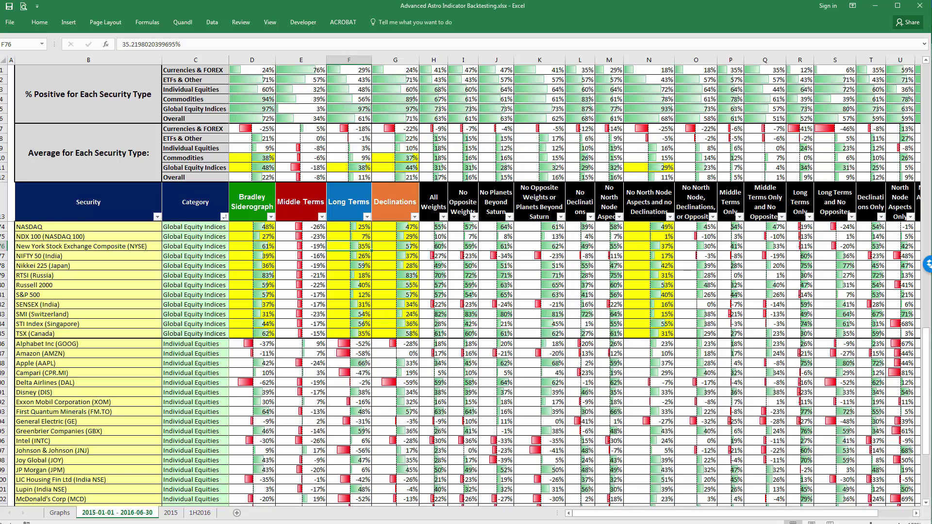
pyautogui.hotkey('alt', 'Tab')
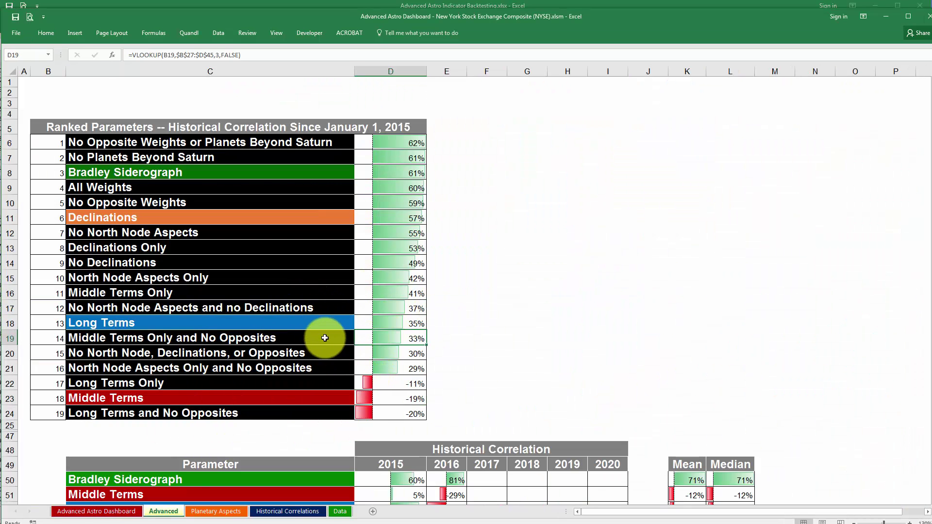
pyautogui.click(343, 327)
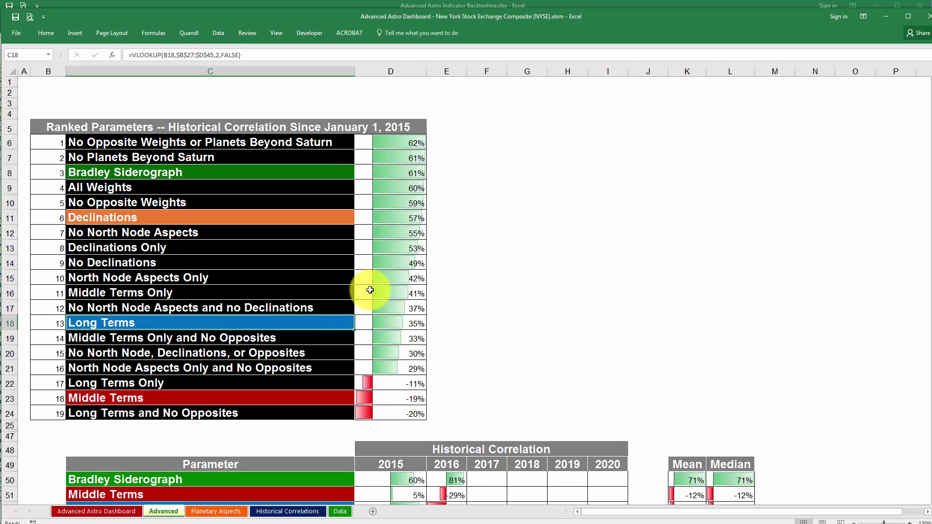
# Switch to the backtesting workbook and show its 2015 and 1H2016 sheets, ending on the 2015 sheet.
pyautogui.hotkey('alt', 'Tab')
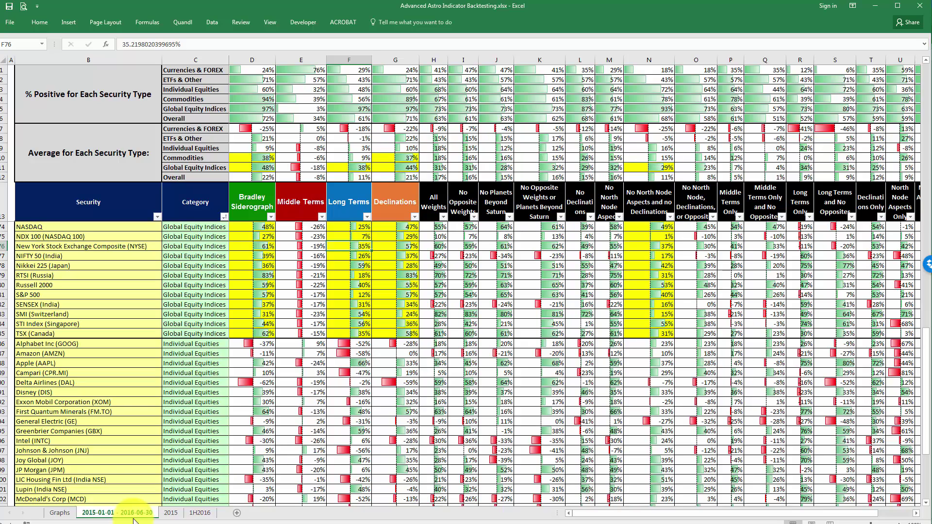
pyautogui.click(169, 514)
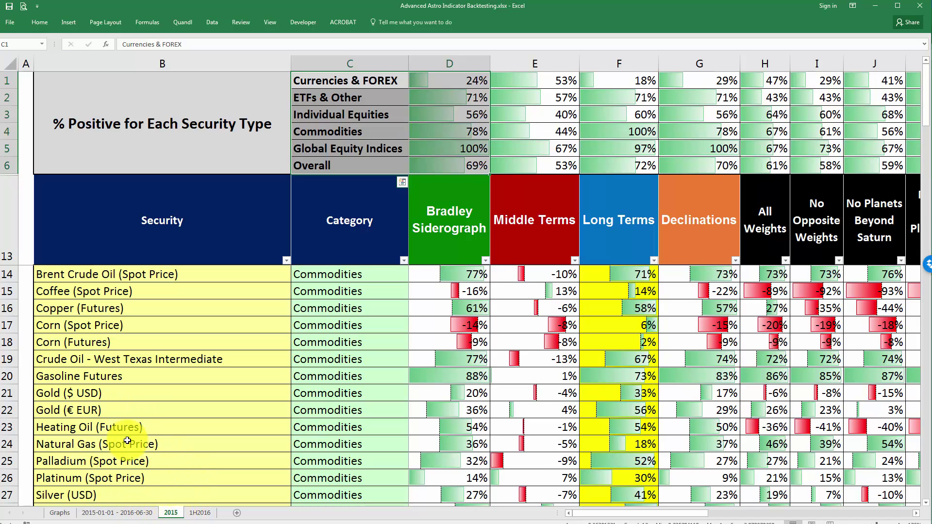
pyautogui.click(202, 512)
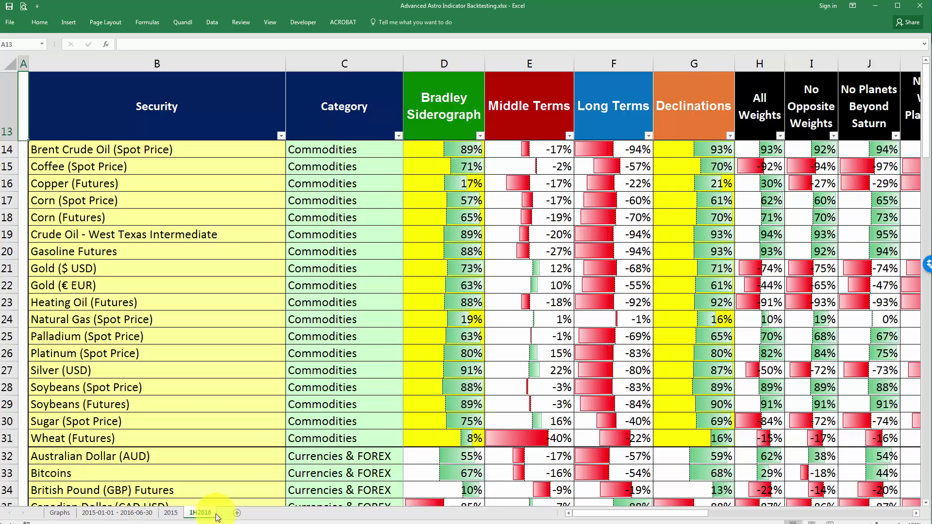
pyautogui.click(170, 514)
# Review the 2015 sheet's securities by category, from Commodities to Individual Equities and back to Global Equity Indices.
pyautogui.scroll(-5, 252, 375)
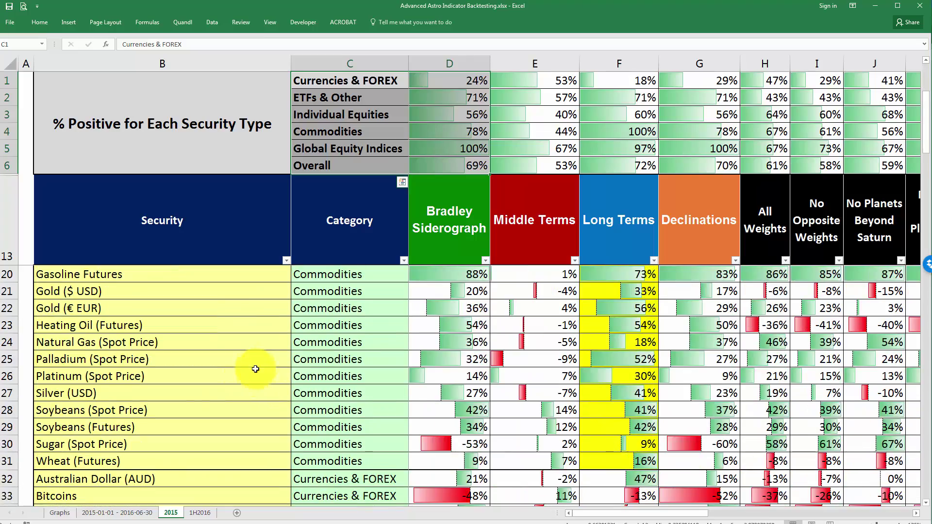
pyautogui.scroll(5, 242, 369)
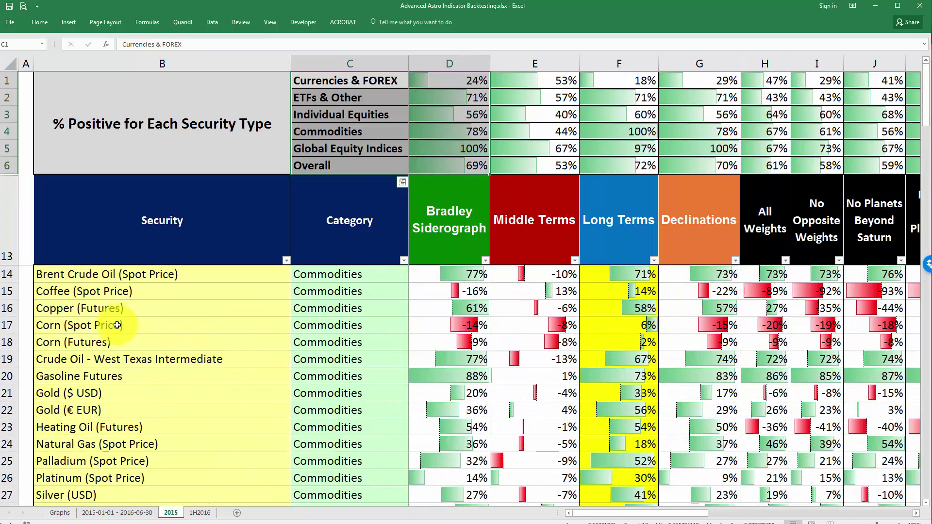
pyautogui.scroll(-2, 116, 330)
pyautogui.scroll(-19, 112, 341)
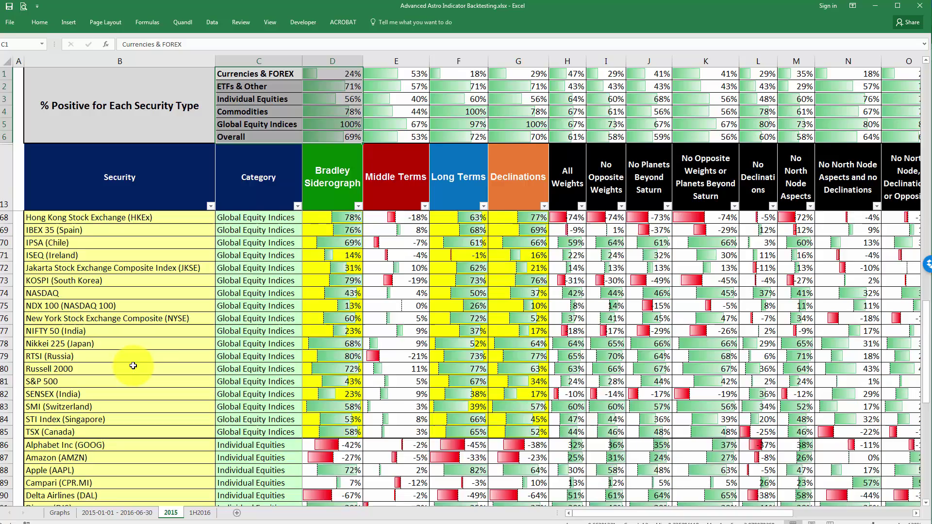
pyautogui.scroll(-6, 133, 365)
pyautogui.click(61, 318)
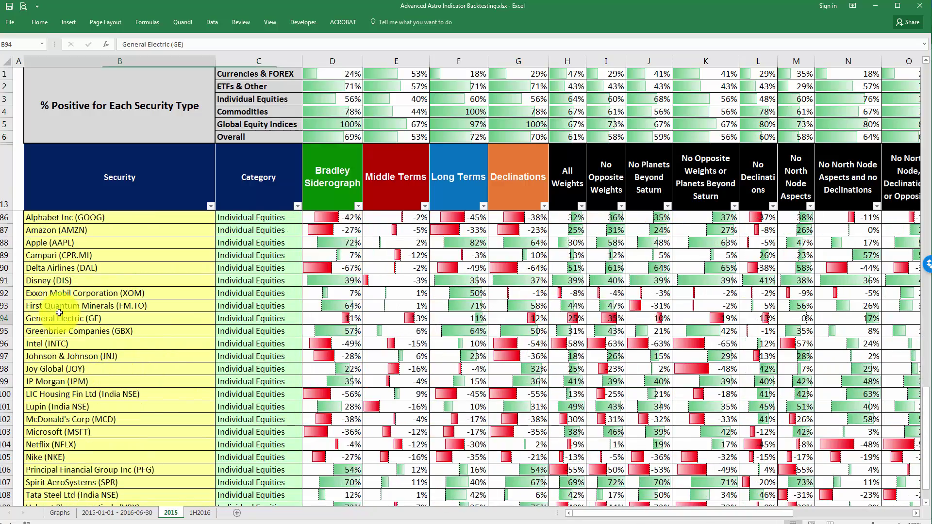
pyautogui.scroll(1, 251, 268)
pyautogui.scroll(3, 245, 330)
pyautogui.moveTo(243, 331); pyautogui.dragTo(241, 432)
pyautogui.scroll(6, 233, 320)
pyautogui.moveTo(233, 243); pyautogui.dragTo(246, 490)
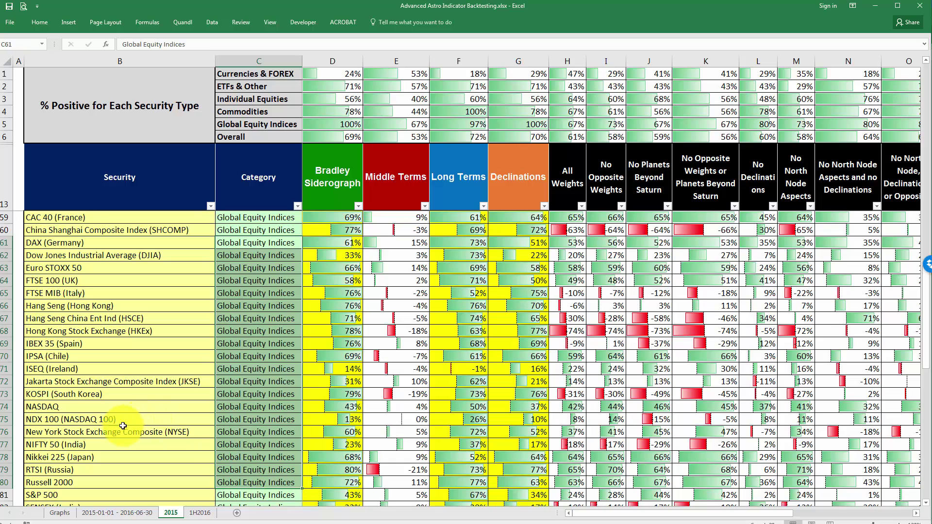
# Compare the 2015 sheet's NYSE Bradley Siderograph correlation with the 2015 column of the dashboard's Historical Correlation table.
pyautogui.click(111, 433)
pyautogui.moveTo(110, 433); pyautogui.dragTo(343, 433)
pyautogui.click(342, 433)
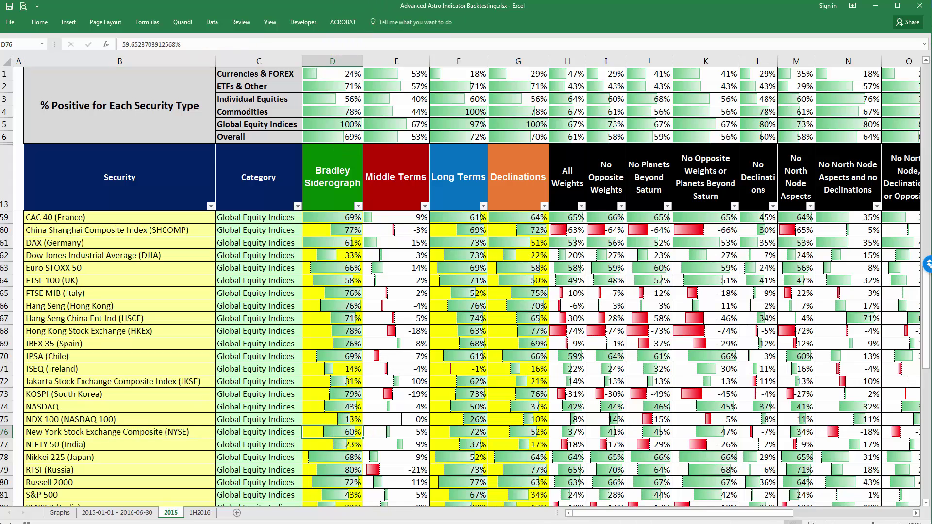
pyautogui.scroll(-4, 427, 387)
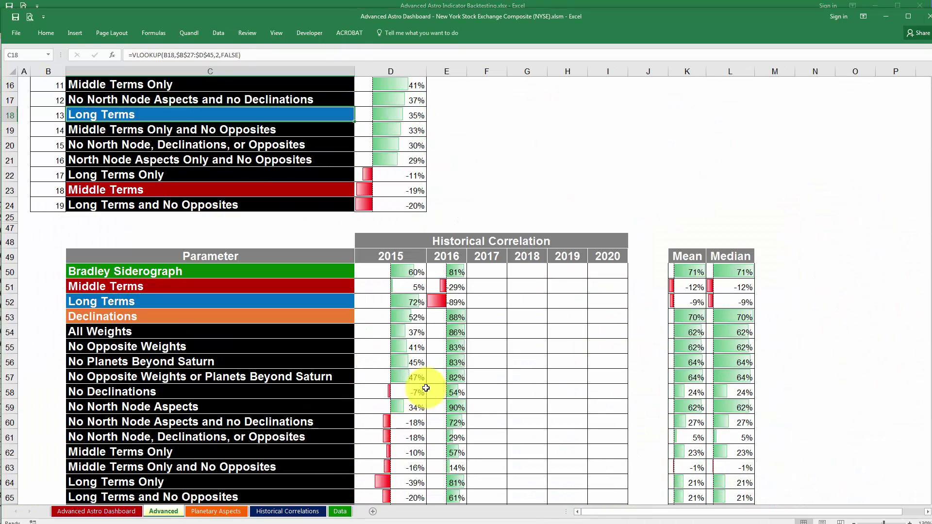
pyautogui.click(416, 270)
pyautogui.scroll(-1, 232, 424)
pyautogui.scroll(-1, 231, 424)
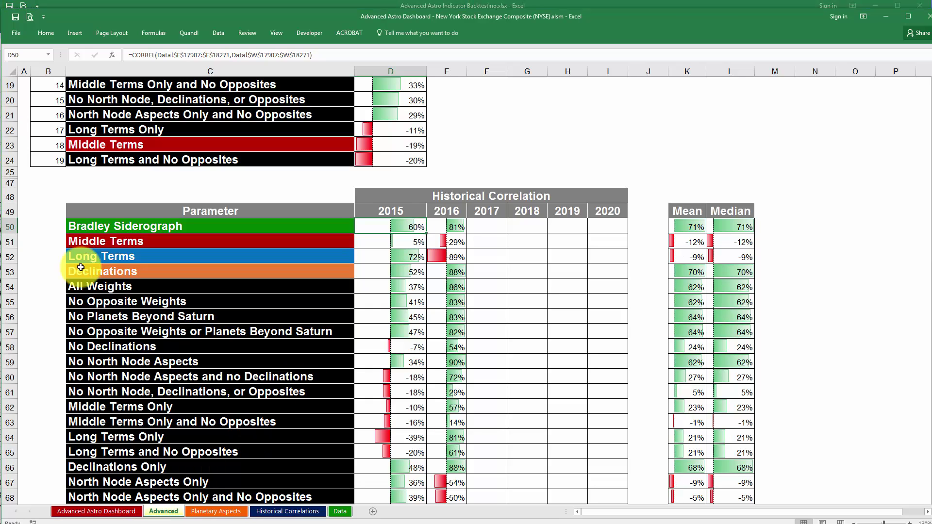
# Check the 2015 sheet's NYSE Middle Terms correlation and return to the dashboard's Historical Correlation table to compare it.
pyautogui.hotkey('alt', 'Tab')
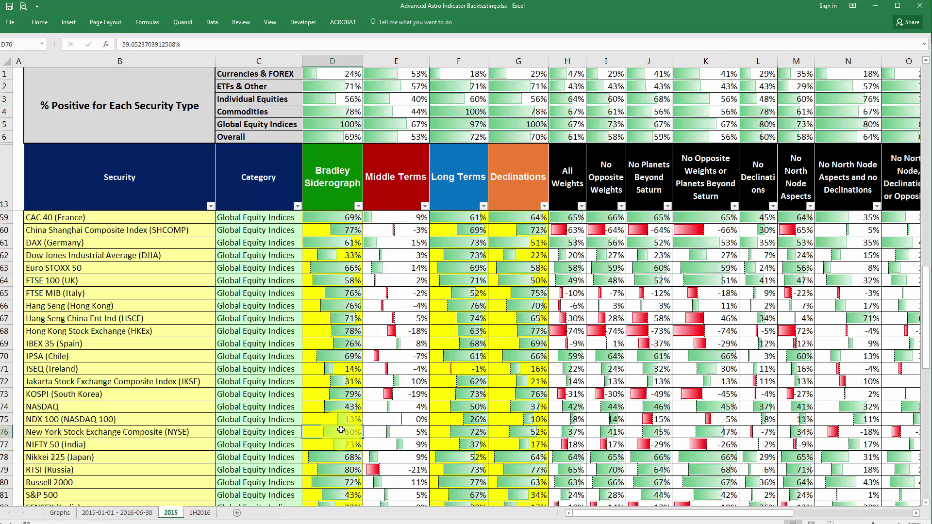
pyautogui.click(403, 433)
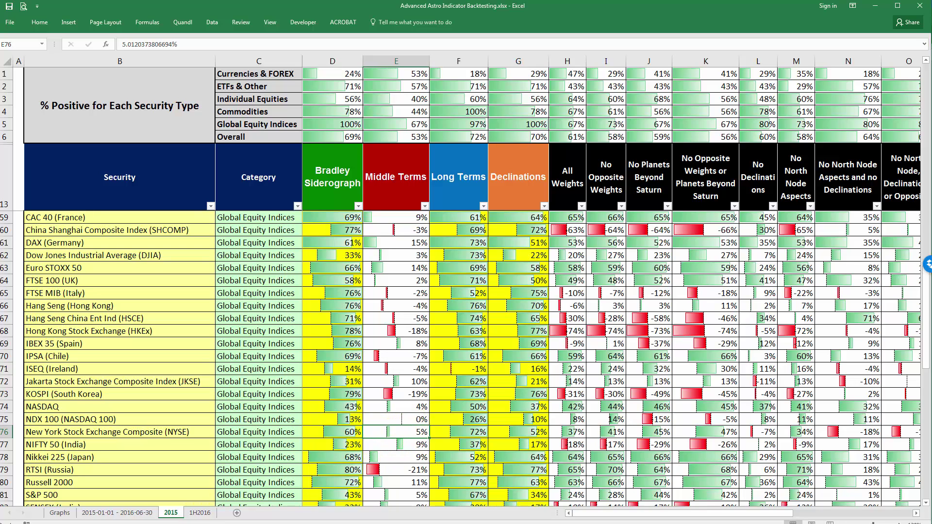
pyautogui.hotkey('alt', 'Tab')
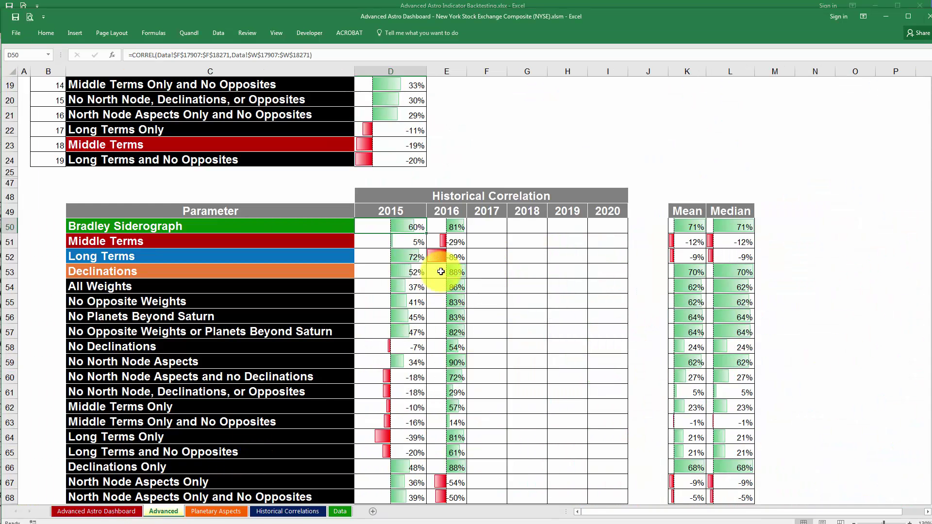
# Review the full 2015 column of the dashboard's Historical Correlation table, from Bradley Siderograph downward, and its 2016 column.
pyautogui.scroll(-2, 393, 240)
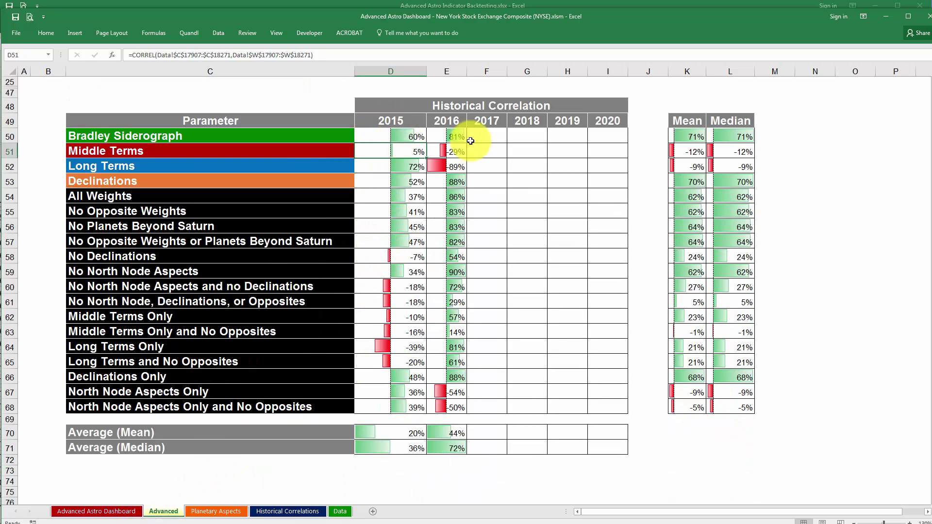
pyautogui.moveTo(404, 136); pyautogui.dragTo(401, 405)
pyautogui.click(439, 286)
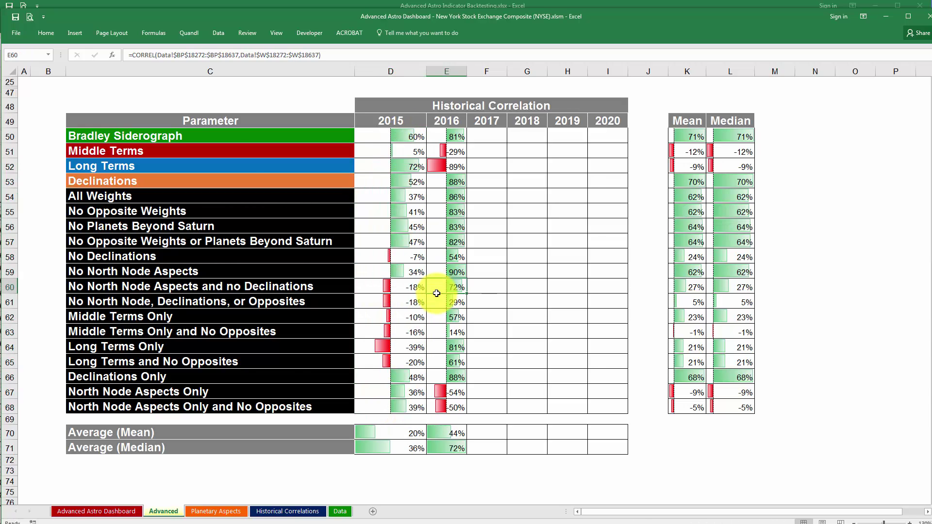
# Compare the 2015 column of the Historical Correlation table with the ranked parameters' correlations since January 1, 2015.
pyautogui.scroll(3, 444, 213)
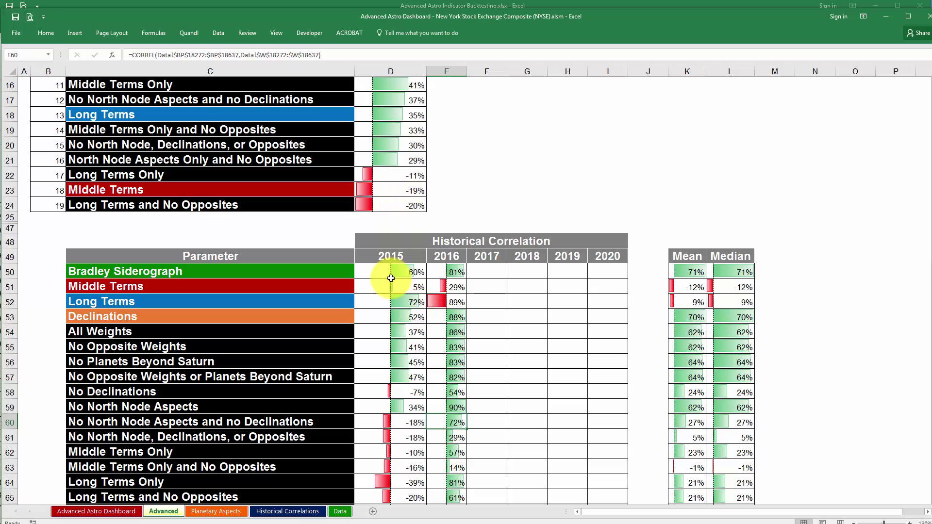
pyautogui.moveTo(389, 273); pyautogui.dragTo(389, 305)
pyautogui.scroll(5, 452, 332)
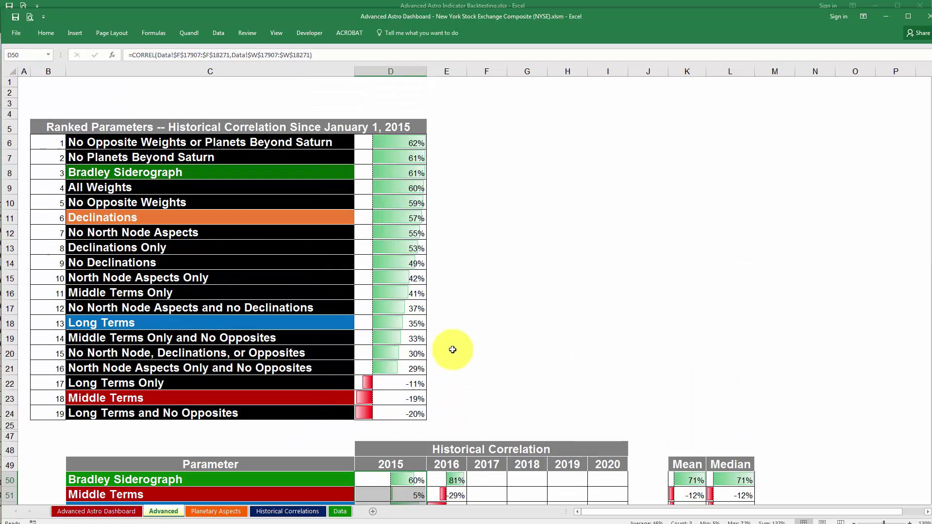
pyautogui.click(219, 174)
pyautogui.click(380, 129)
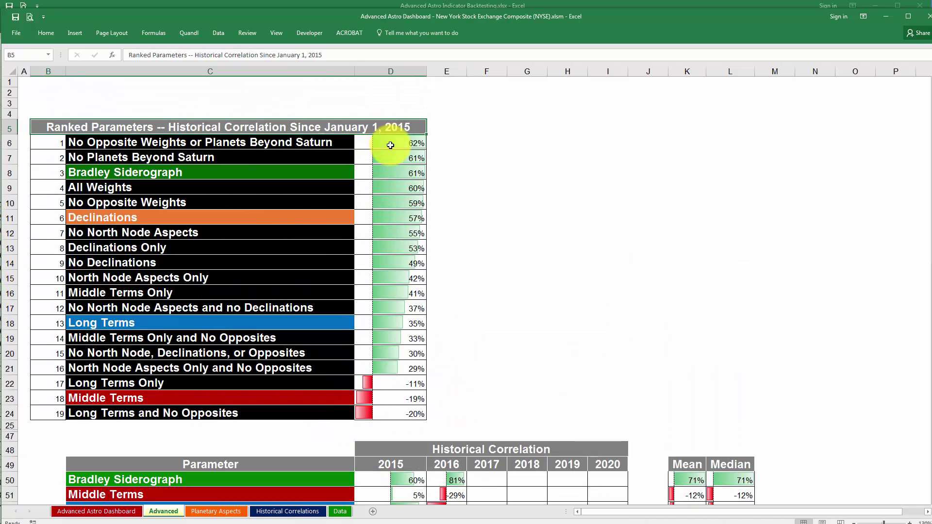
pyautogui.moveTo(387, 141); pyautogui.dragTo(396, 409)
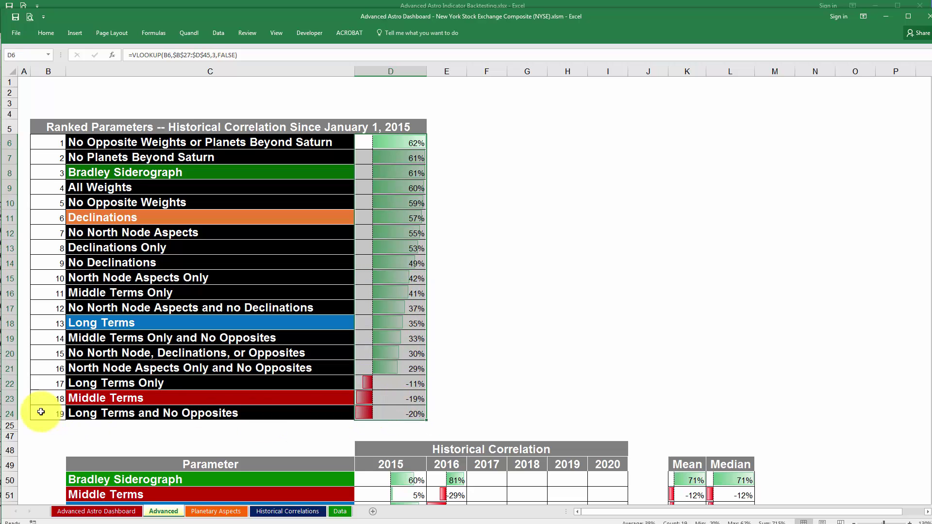
# Unhide the rows between 24 and 49 and inspect the correlation and lookup formulas behind the ranked parameters.
pyautogui.moveTo(10, 412); pyautogui.dragTo(10, 465)
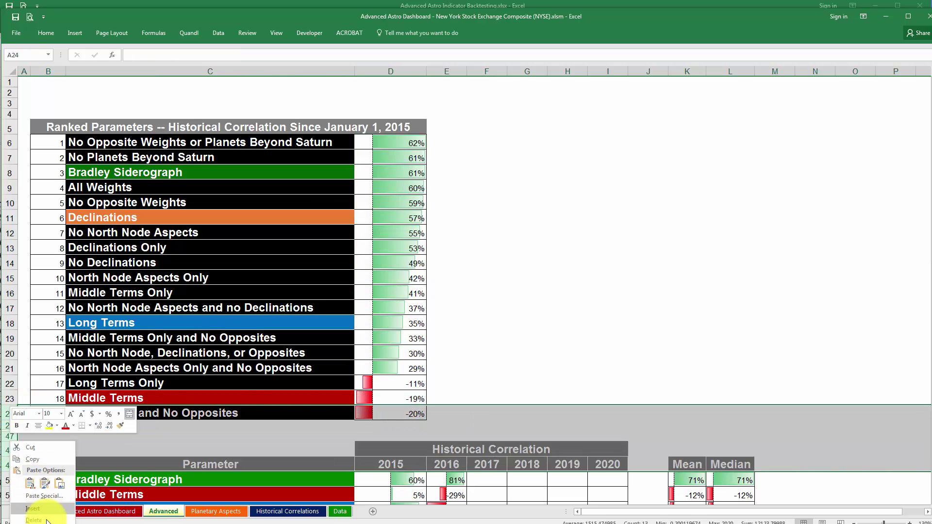
pyautogui.scroll(-2, 29, 358)
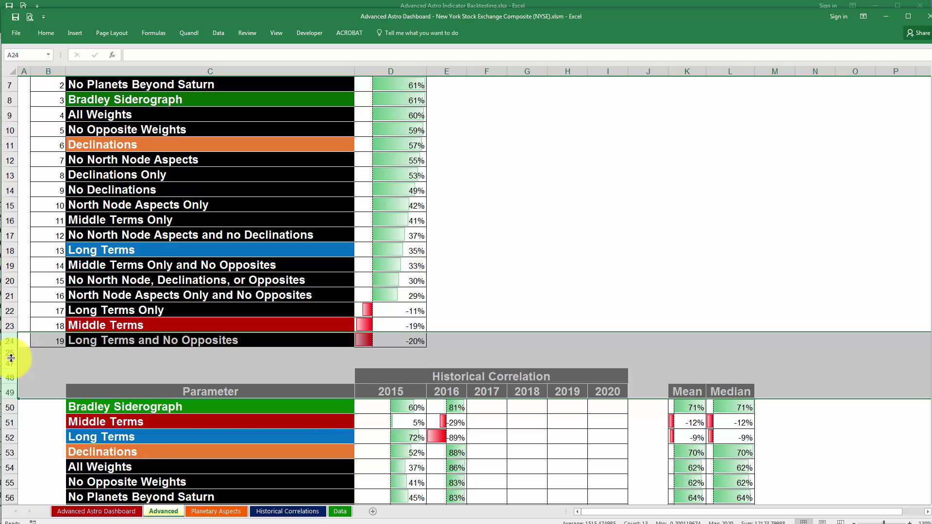
pyautogui.rightClick(11, 358)
pyautogui.click(34, 507)
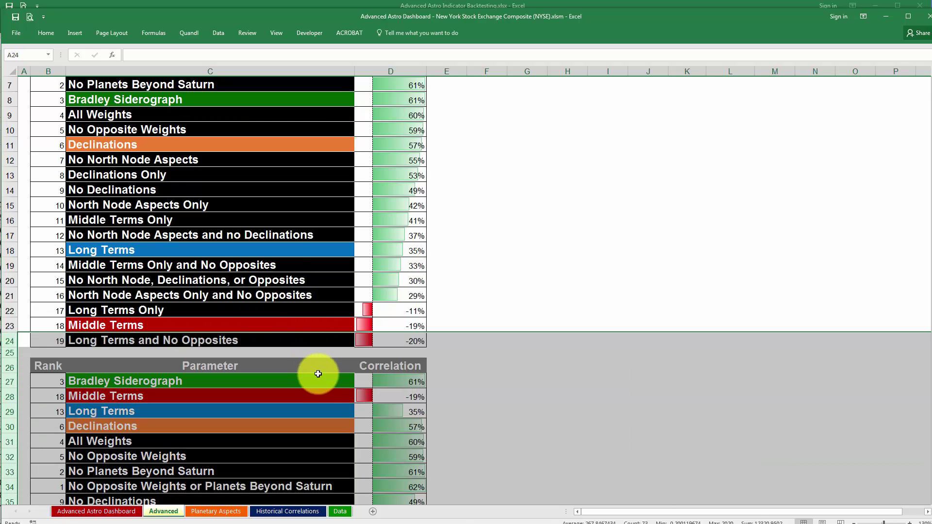
pyautogui.scroll(-5, 333, 333)
pyautogui.click(388, 260)
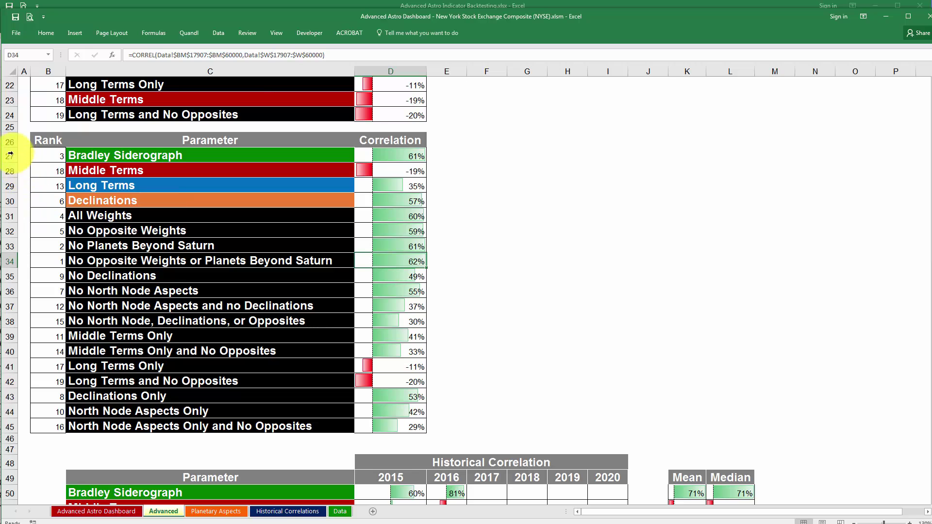
pyautogui.scroll(7, 301, 228)
pyautogui.click(299, 187)
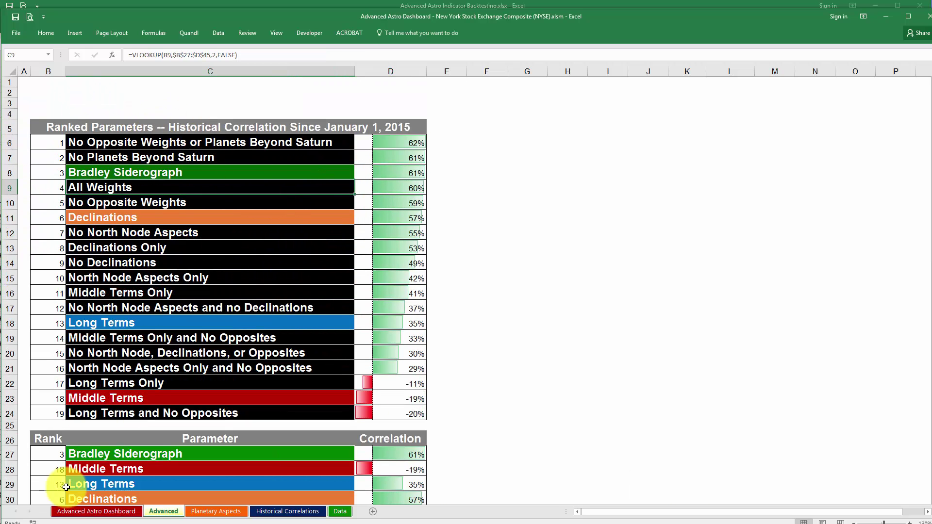
# Hide rows 26 to 45, which hold the unsorted Rank, Parameter and Correlation table.
pyautogui.scroll(-4, 44, 422)
pyautogui.moveTo(11, 272); pyautogui.dragTo(16, 350)
pyautogui.scroll(-4, 61, 378)
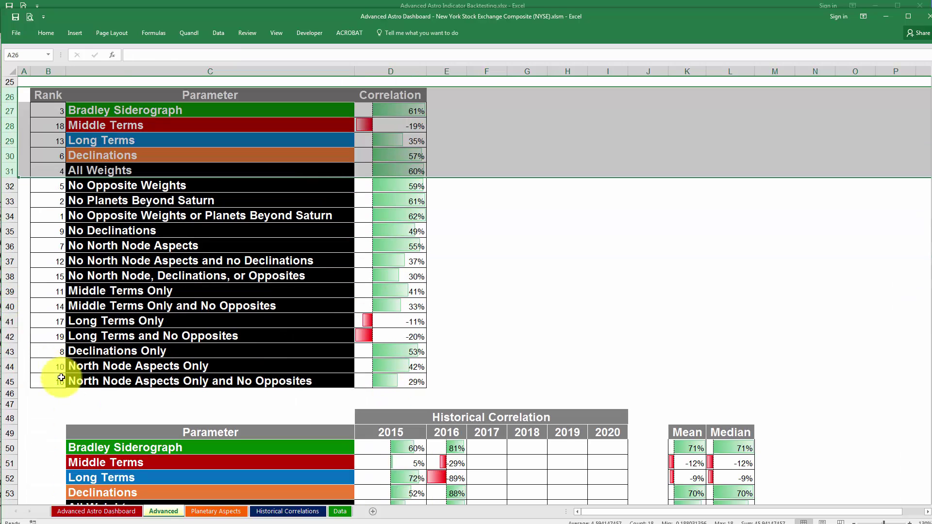
pyautogui.keyDown('shift'); pyautogui.click(11, 381); pyautogui.keyUp('shift')
pyautogui.rightClick(13, 377)
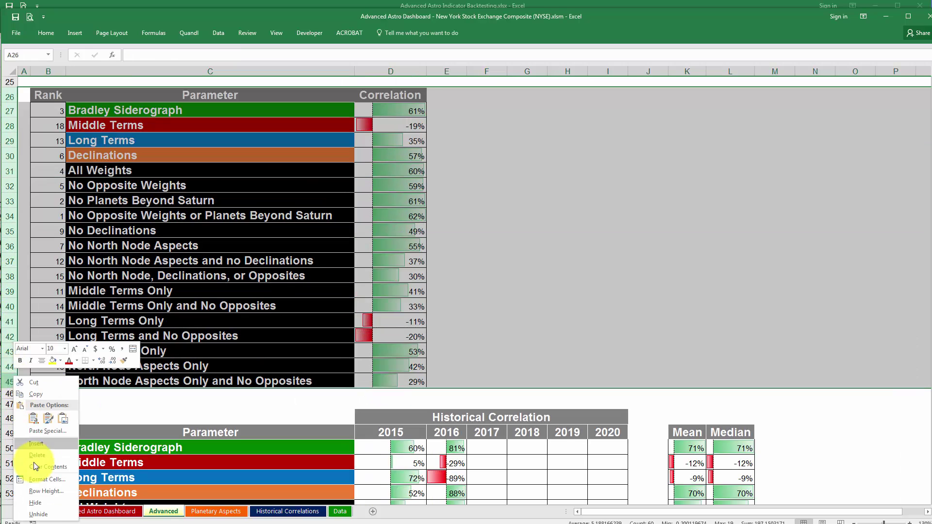
pyautogui.click(35, 503)
# Review the ranked parameters and compare the top-ranked No Opposite Weights or Planets Beyond Saturn with Bradley Siderograph.
pyautogui.scroll(8, 291, 204)
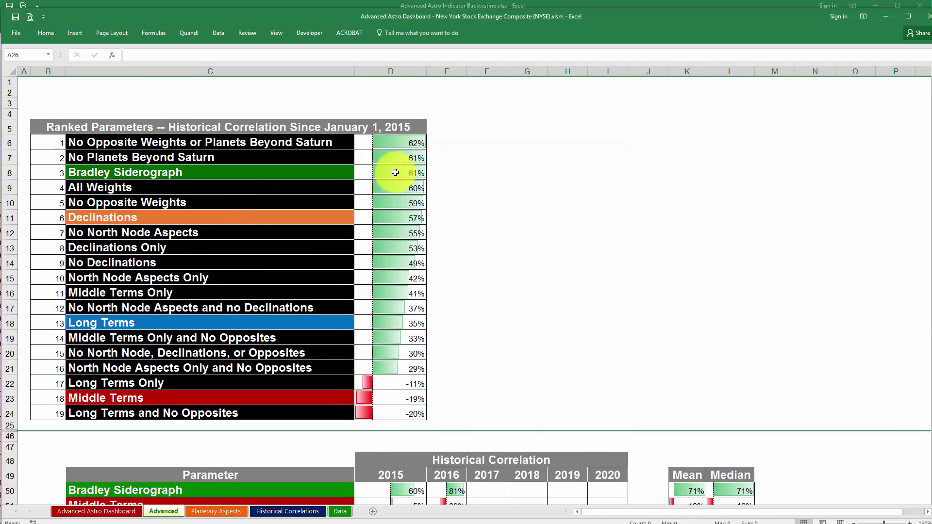
pyautogui.moveTo(393, 144); pyautogui.dragTo(146, 383)
pyautogui.click(175, 103)
pyautogui.moveTo(318, 143); pyautogui.dragTo(407, 145)
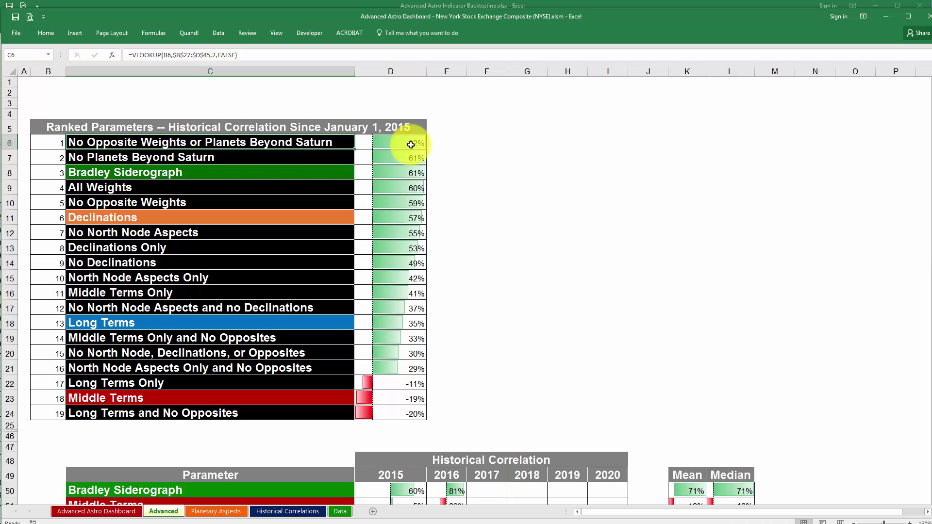
pyautogui.click(415, 147)
pyautogui.click(322, 173)
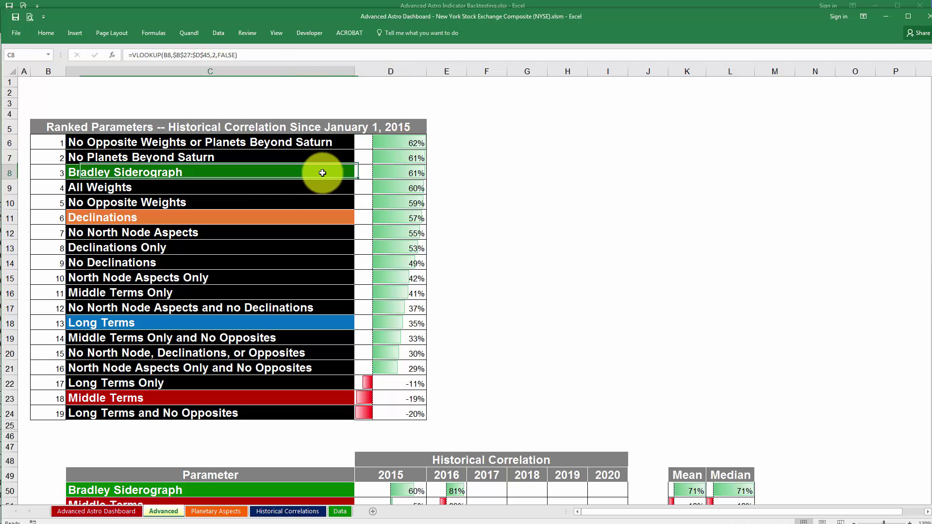
pyautogui.click(388, 174)
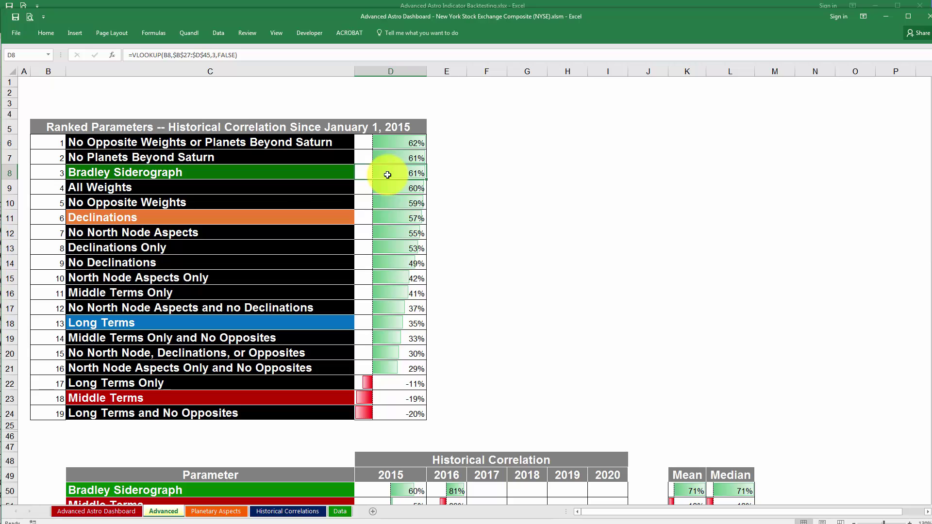
pyautogui.click(204, 143)
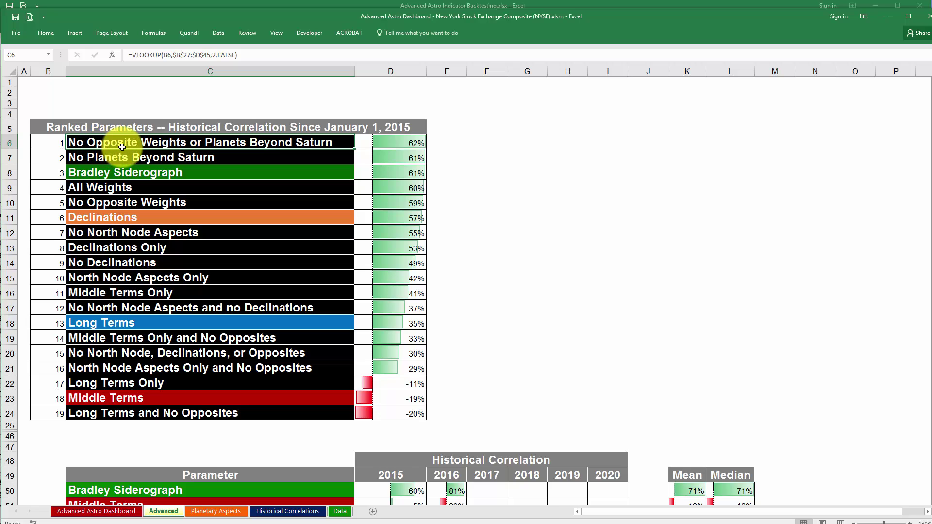
# On the Advanced Astro Dashboard sheet, set the Advanced Astro parameter to No Opposite Weights or Planets Beyond Saturn.
pyautogui.click(83, 511)
pyautogui.scroll(3, 427, 162)
pyautogui.click(536, 122)
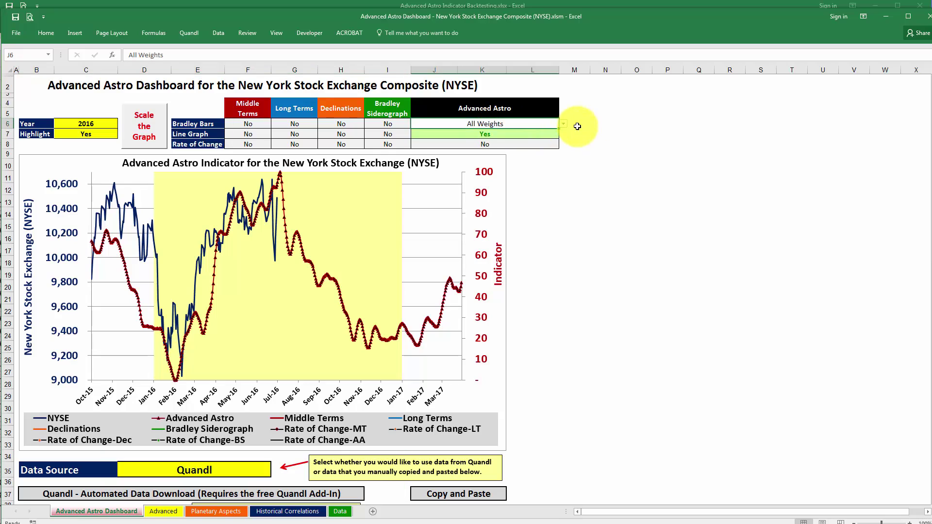
pyautogui.click(563, 123)
pyautogui.moveTo(562, 148)
pyautogui.mouseDown()
pyautogui.moveTo(563, 173)
pyautogui.moveTo(561, 136)
pyautogui.mouseUp()
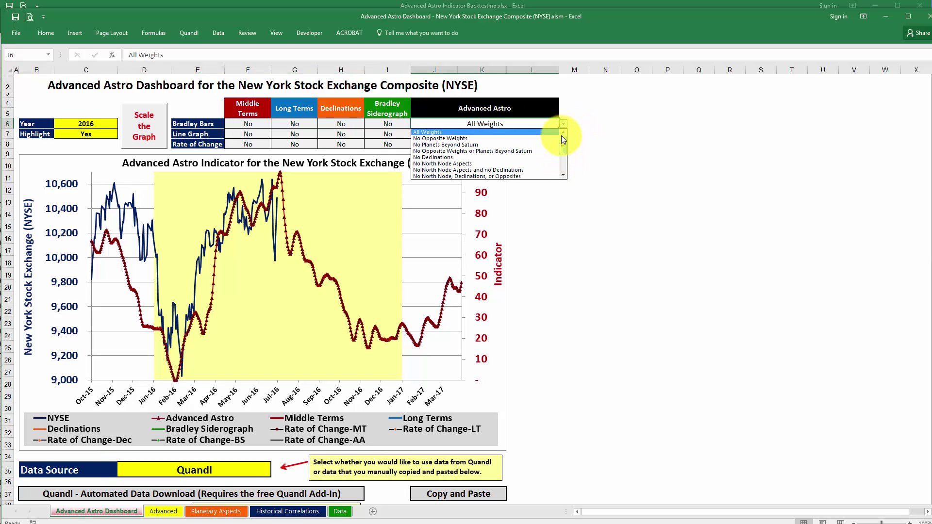
pyautogui.click(489, 151)
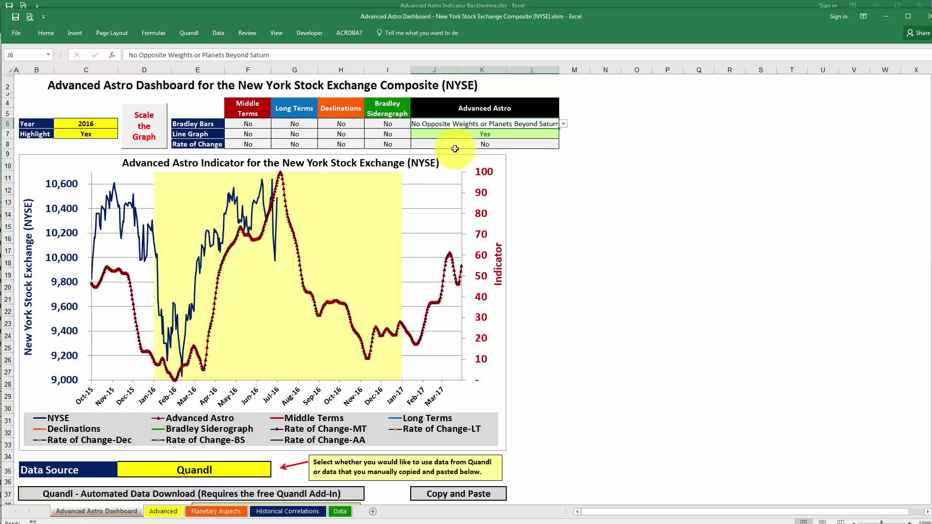
# Set both the Line Graph and the Bradley Bars of the Bradley Siderograph to Yes on the dashboard.
pyautogui.click(398, 127)
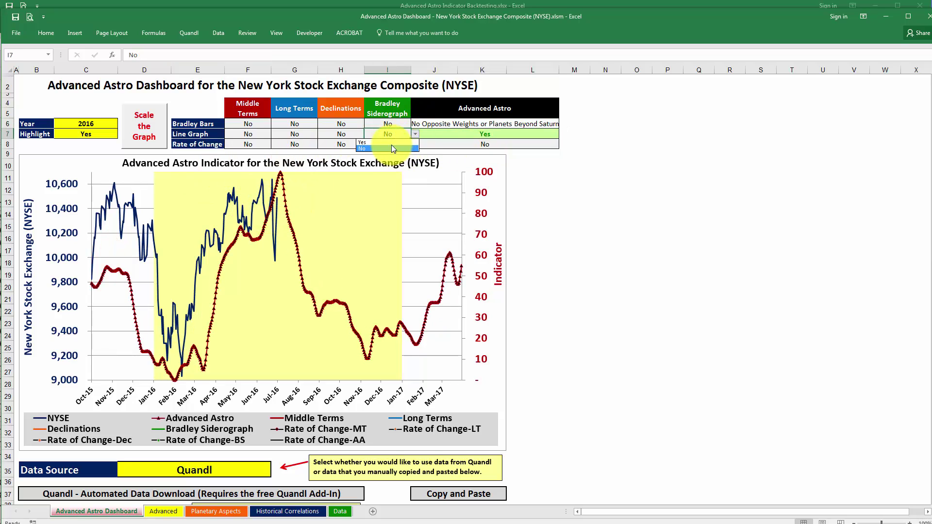
pyautogui.click(391, 143)
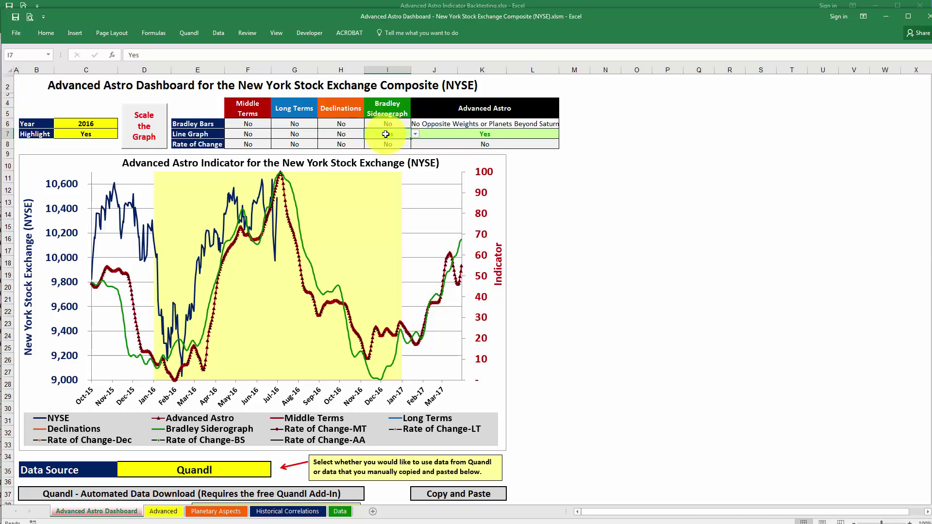
pyautogui.click(391, 121)
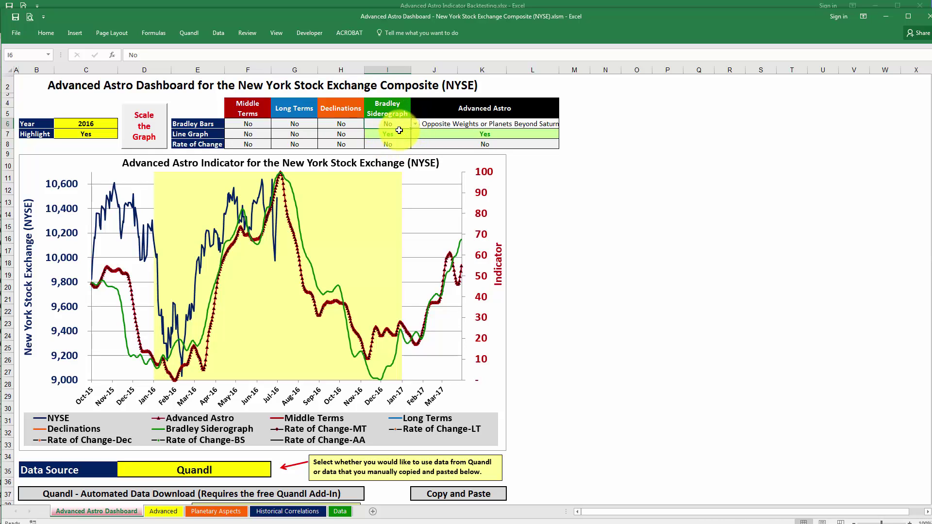
pyautogui.click(397, 132)
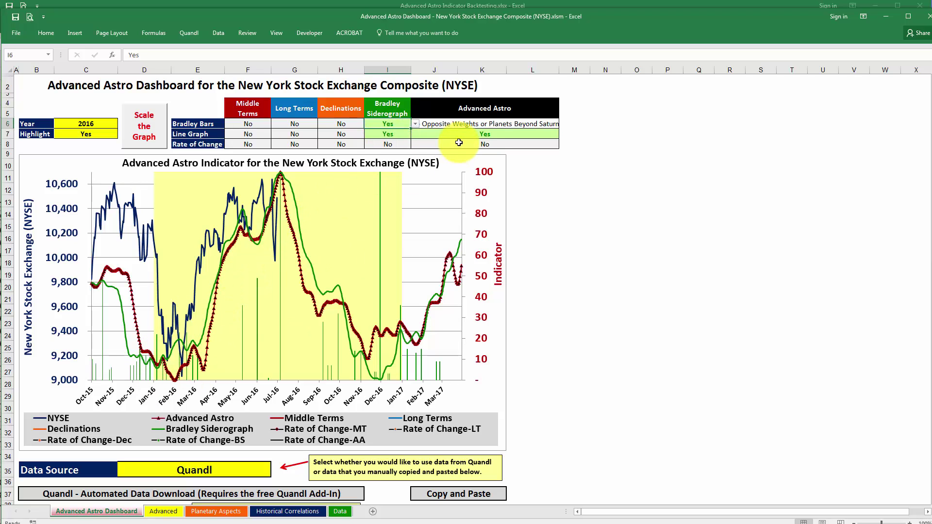
# On the Advanced sheet, compare the ranked parameters with the 2015 and 2016 columns of the Historical Correlation table.
pyautogui.click(162, 512)
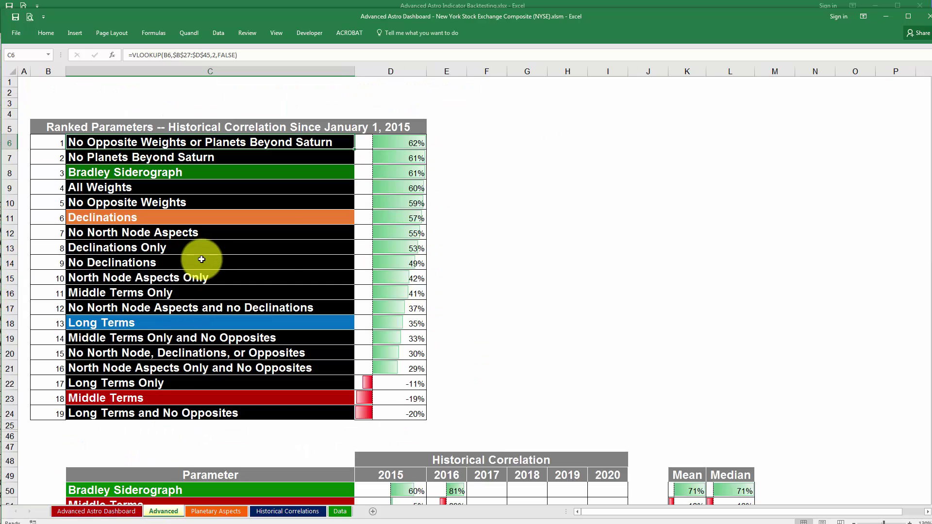
pyautogui.scroll(-1, 302, 256)
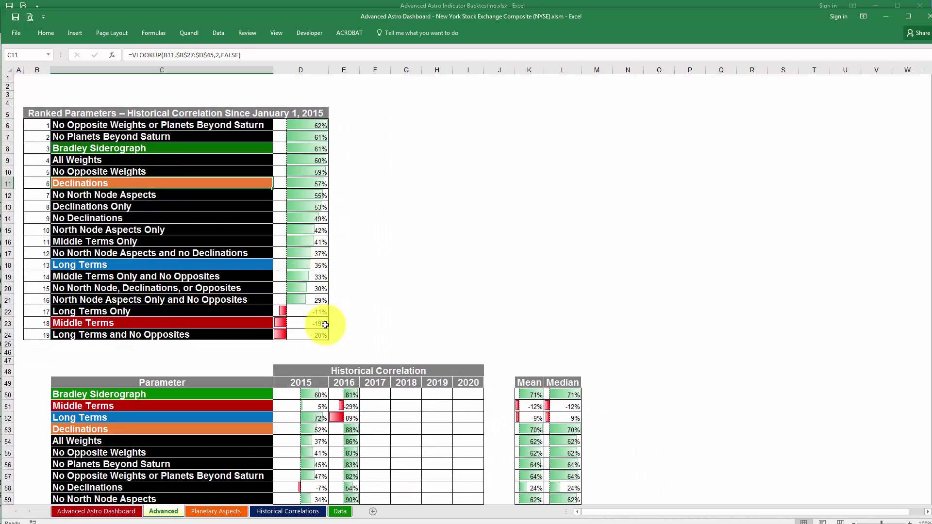
pyautogui.scroll(-3, 330, 320)
pyautogui.moveTo(304, 304); pyautogui.dragTo(346, 489)
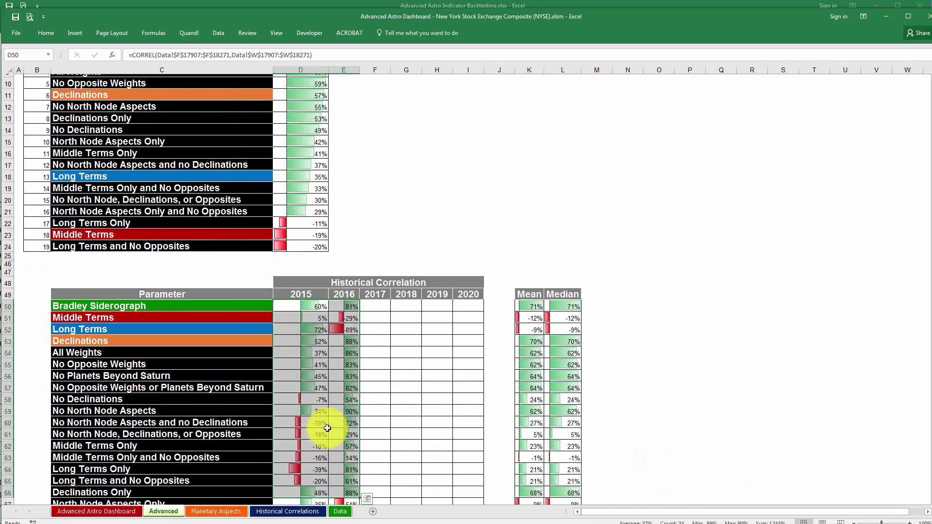
pyautogui.scroll(3, 296, 208)
pyautogui.moveTo(262, 126); pyautogui.dragTo(178, 207)
pyautogui.scroll(-3, 204, 217)
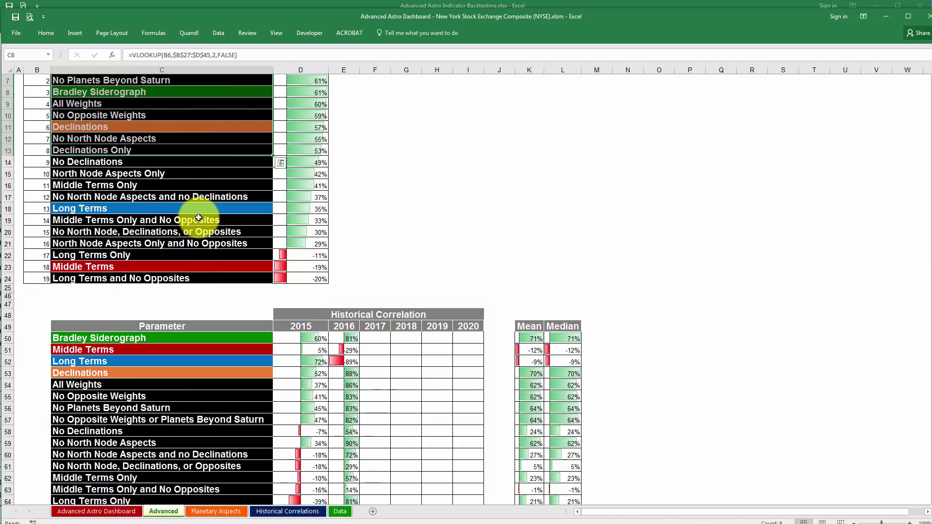
pyautogui.hotkey('ctrl', 'q')
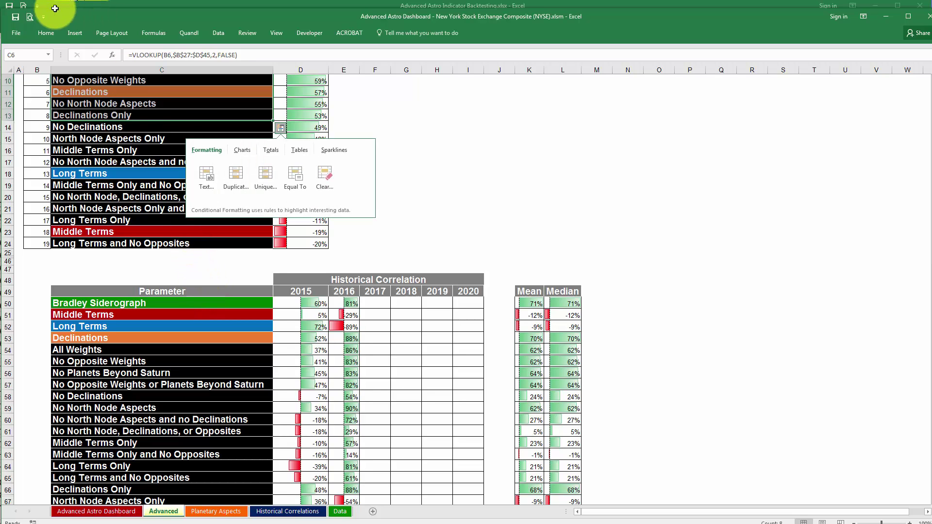
# Switch to the Advanced Astro Indicator Backtesting workbook and review the 2015 sheet's categories and % Positive for Each Security Type section.
pyautogui.click(84, 4)
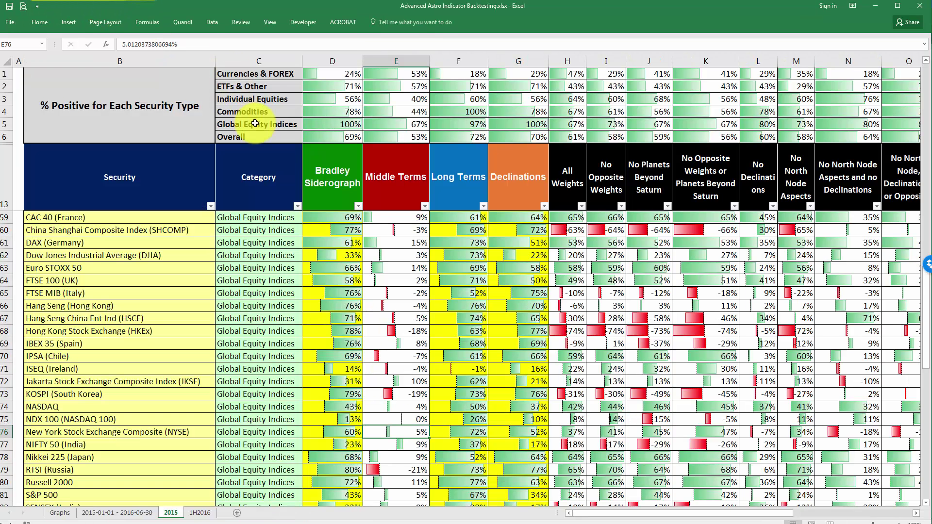
pyautogui.click(266, 203)
pyautogui.scroll(6, 266, 203)
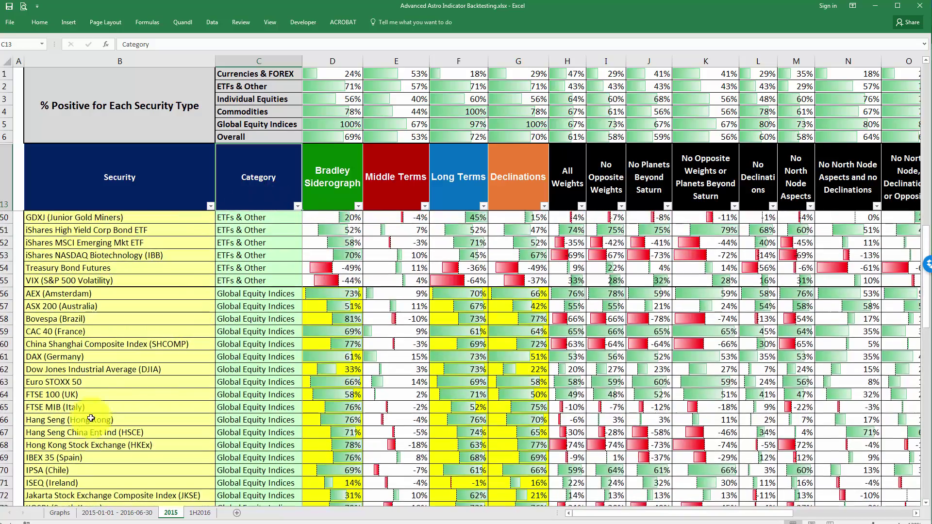
pyautogui.click(118, 122)
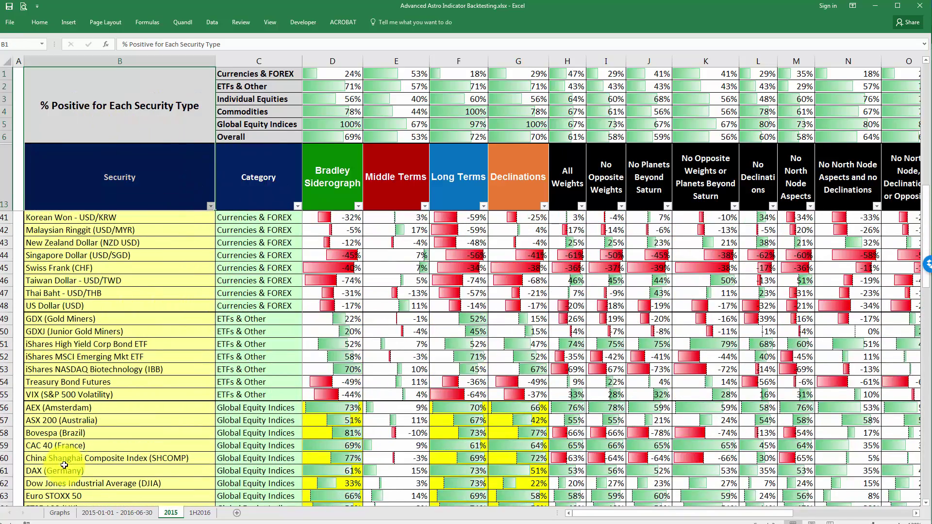
# Review the 2015-01-01 - 2016-06-30 sheet's securities up to Commodities and its % Positive for Each Security Type section.
pyautogui.click(102, 512)
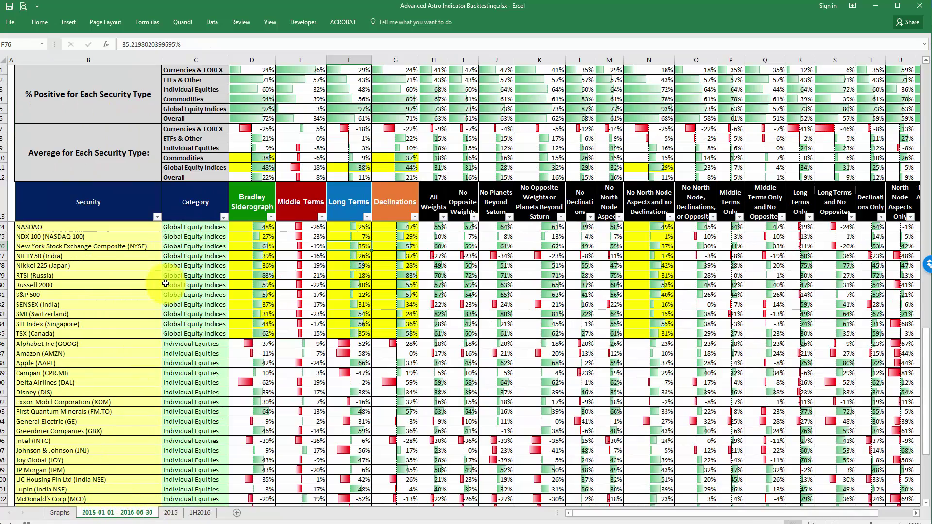
pyautogui.click(147, 89)
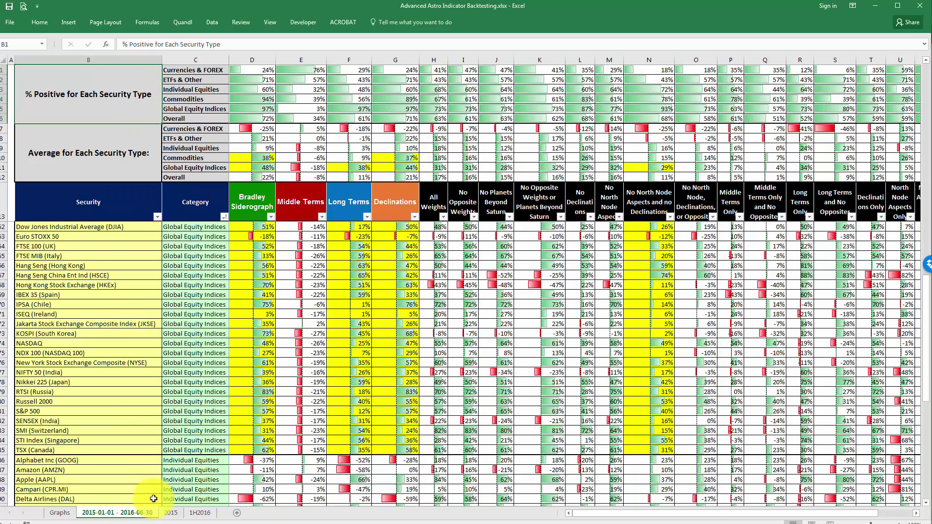
pyautogui.moveTo(140, 334); pyautogui.dragTo(442, 440)
pyautogui.moveTo(263, 214); pyautogui.dragTo(293, 322)
pyautogui.click(78, 284)
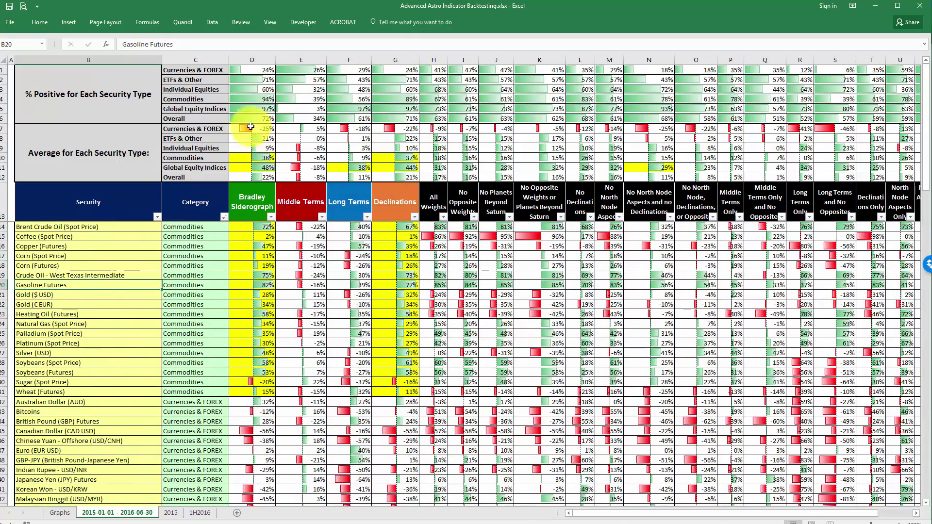
pyautogui.moveTo(67, 99); pyautogui.dragTo(105, 114)
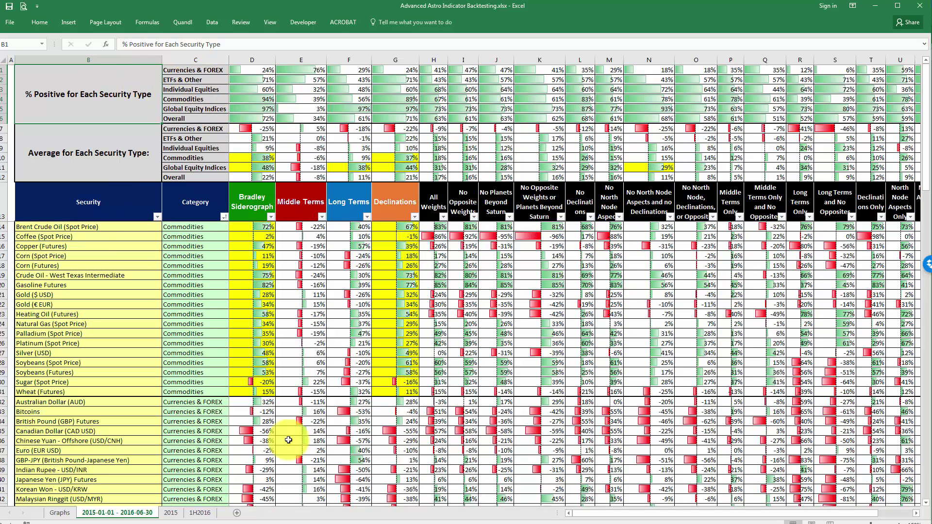
# Compare the Currencies & FOREX % Positive figure under Bradley Siderograph with the individual currency correlations in that column.
pyautogui.click(240, 67)
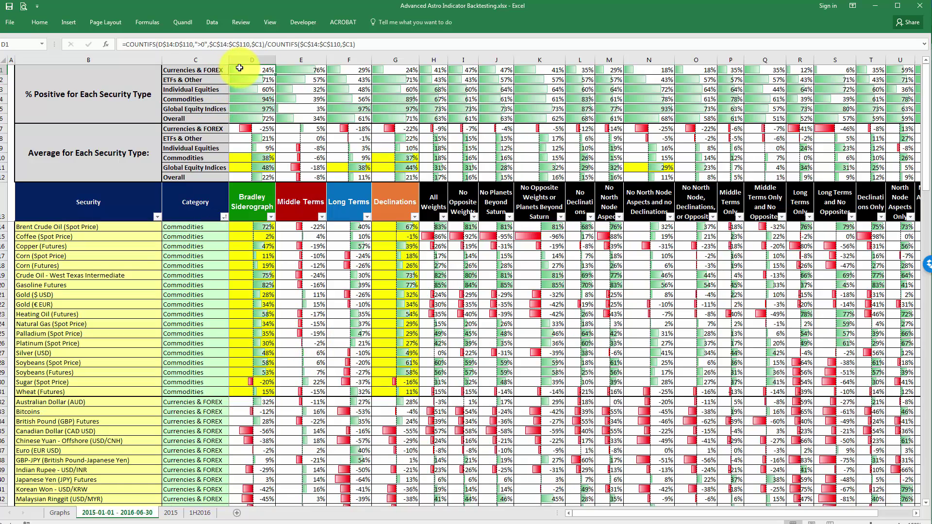
pyautogui.click(186, 72)
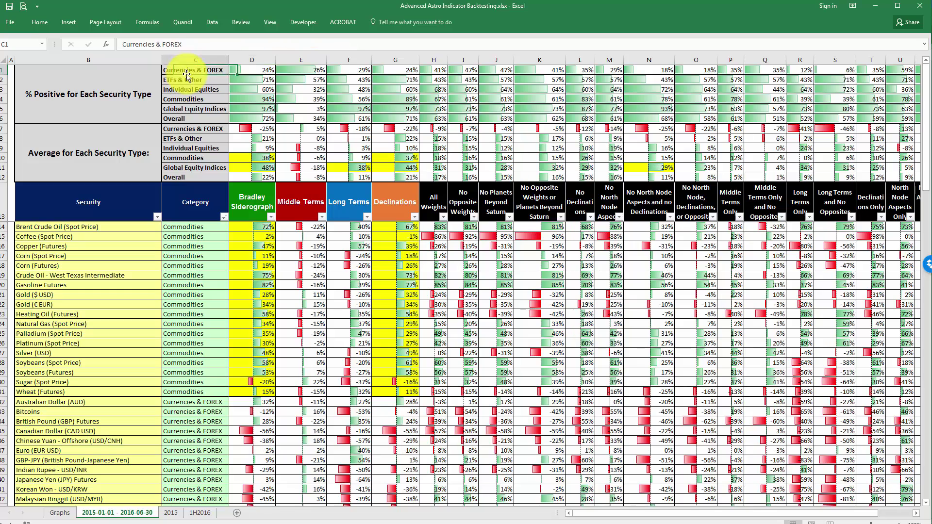
pyautogui.click(259, 67)
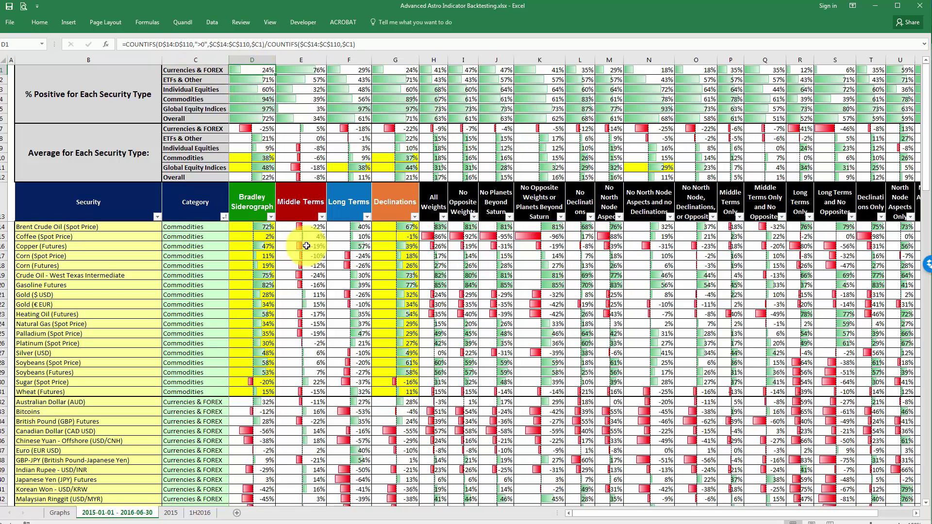
pyautogui.scroll(-3, 249, 357)
pyautogui.scroll(-6, 250, 357)
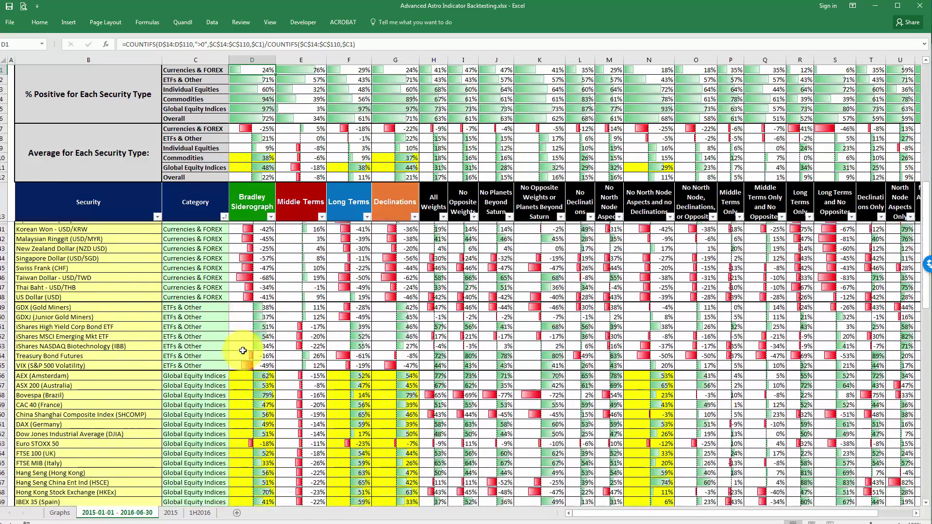
pyautogui.scroll(2, 259, 336)
pyautogui.scroll(3, 259, 336)
pyautogui.moveTo(247, 285); pyautogui.dragTo(262, 439)
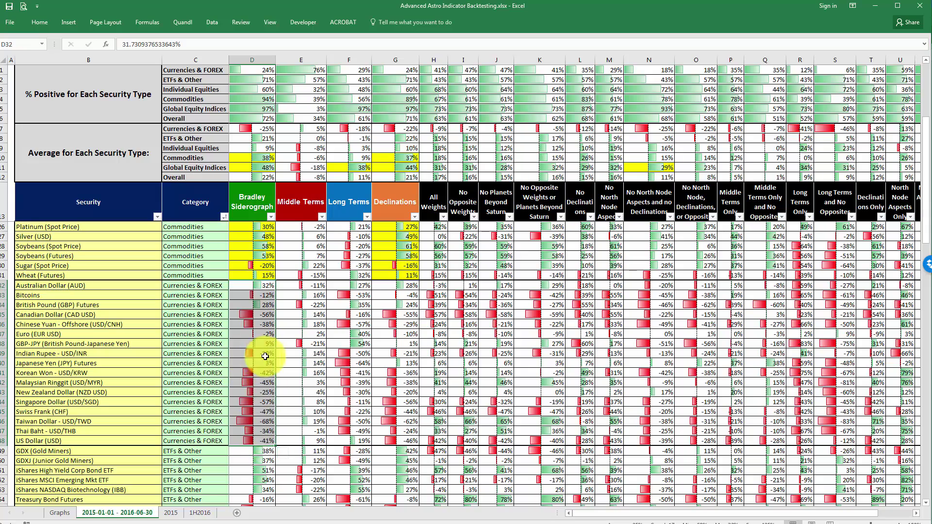
pyautogui.click(252, 70)
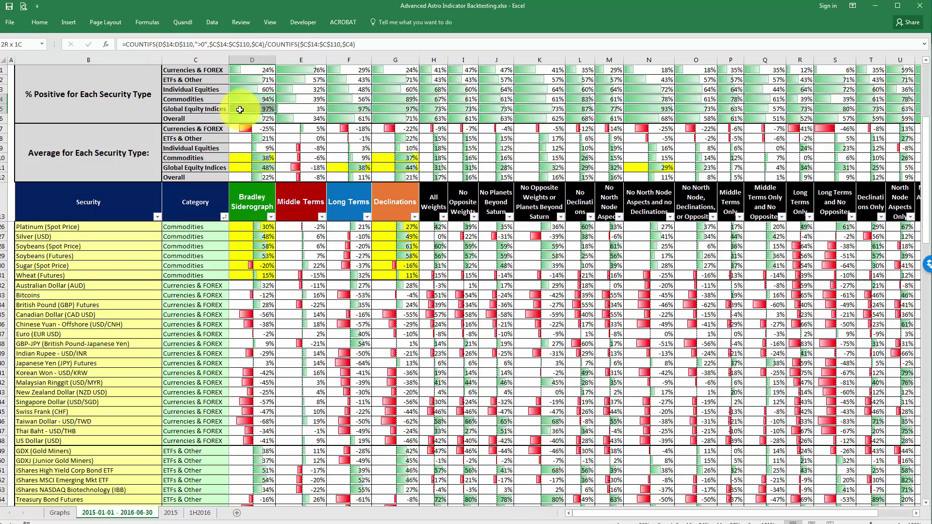
# Select the Bradley Siderograph correlations of all Commodities and compare them with the Commodities % Positive figure.
pyautogui.click(260, 265)
pyautogui.scroll(4, 257, 267)
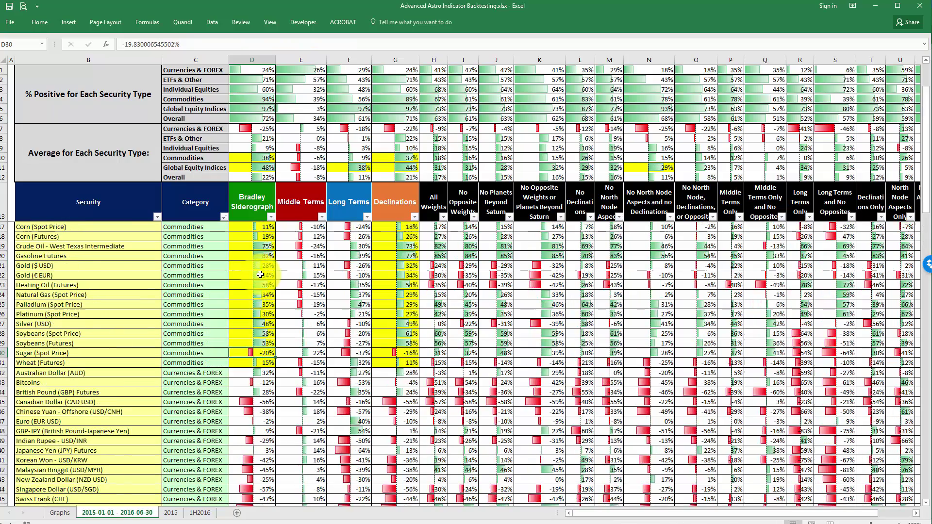
pyautogui.moveTo(252, 226); pyautogui.dragTo(253, 392)
pyautogui.click(248, 99)
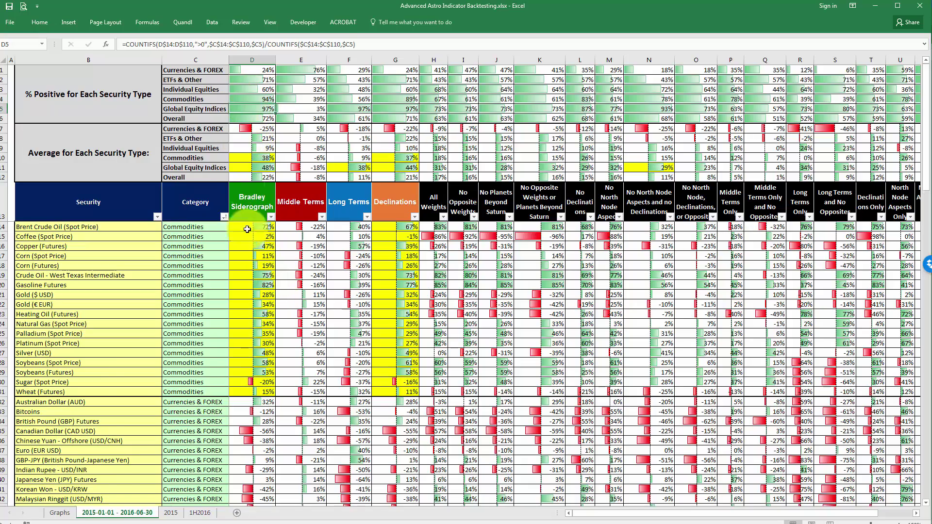
# Select the Bradley Siderograph correlations of the Global Equity Indices through TSX (Canada) and inspect the Euro STOXX 50 value.
pyautogui.scroll(-11, 253, 312)
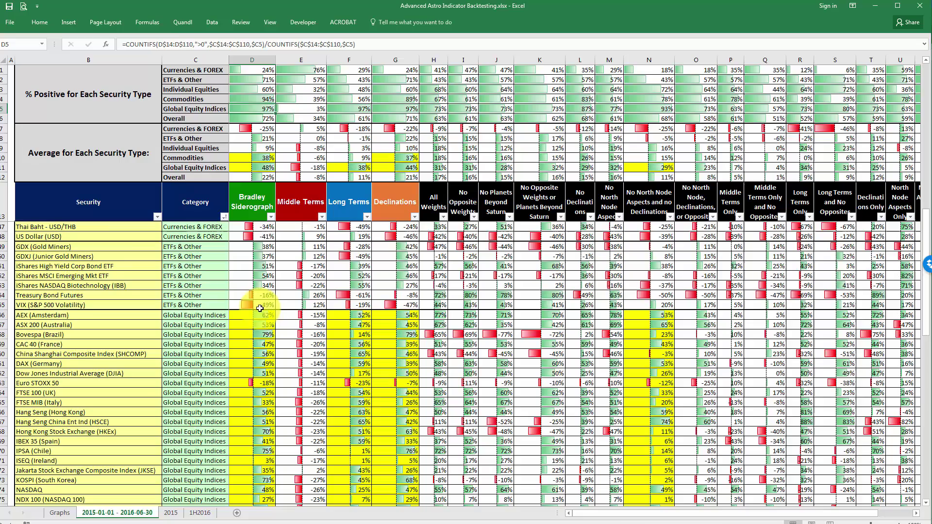
pyautogui.moveTo(260, 313); pyautogui.dragTo(271, 382)
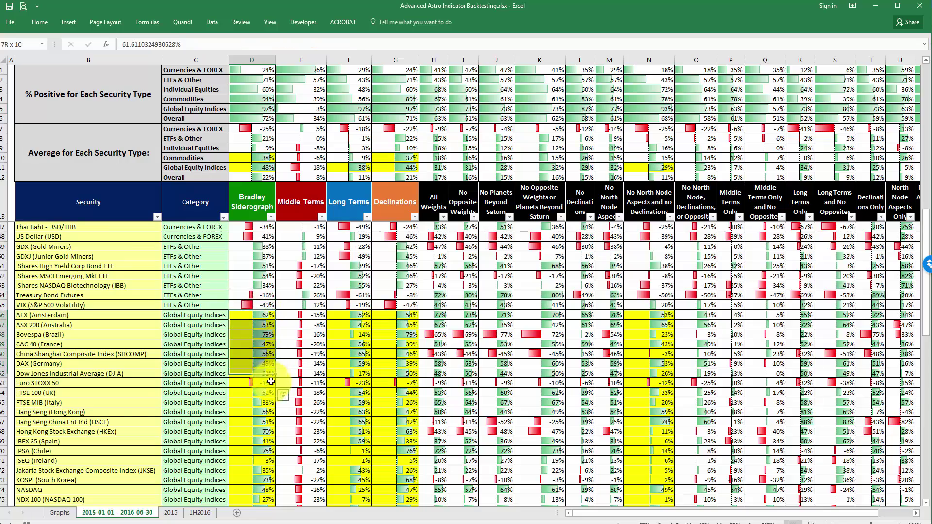
pyautogui.scroll(-4, 262, 369)
pyautogui.scroll(-1, 252, 340)
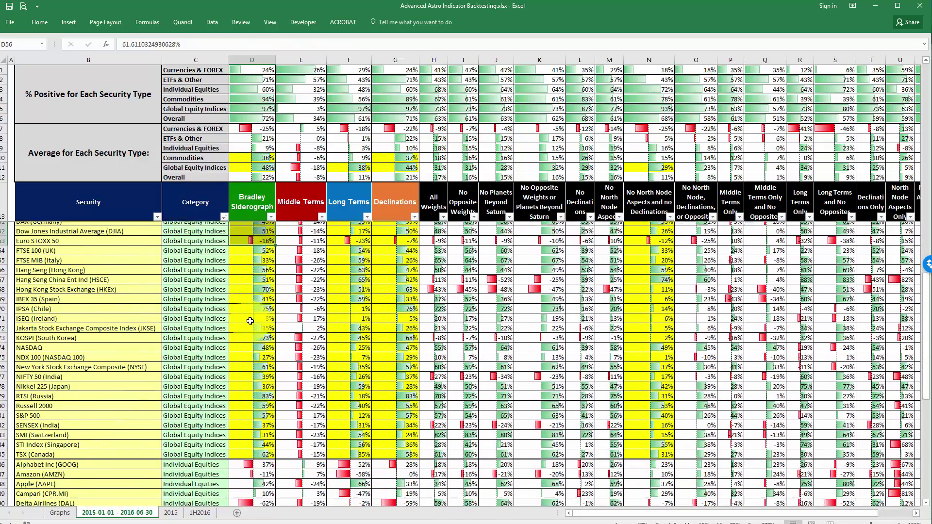
pyautogui.scroll(1, 254, 436)
pyautogui.keyDown('shift'); pyautogui.click(260, 479); pyautogui.keyUp('shift')
pyautogui.scroll(2, 258, 385)
pyautogui.scroll(1, 257, 369)
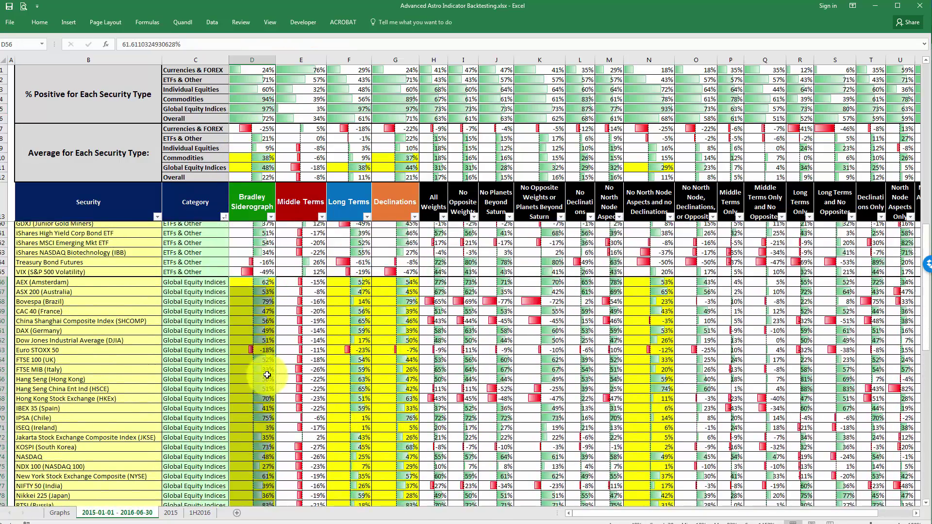
pyautogui.click(252, 353)
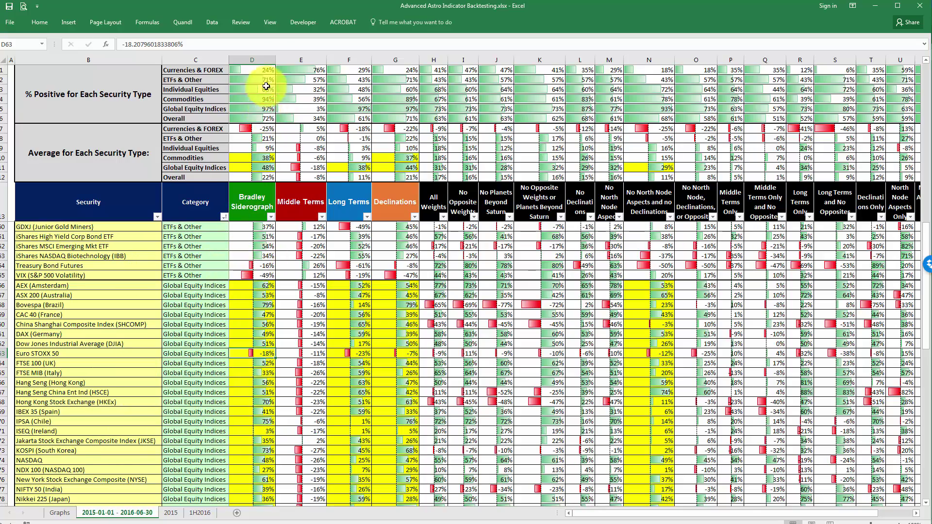
# Examine the Average for Each Security Type section under Bradley Siderograph, checking the Commodities average against the selected Commodities correlations.
pyautogui.click(248, 138)
pyautogui.scroll(2, 269, 92)
pyautogui.scroll(10, 264, 260)
pyautogui.click(250, 164)
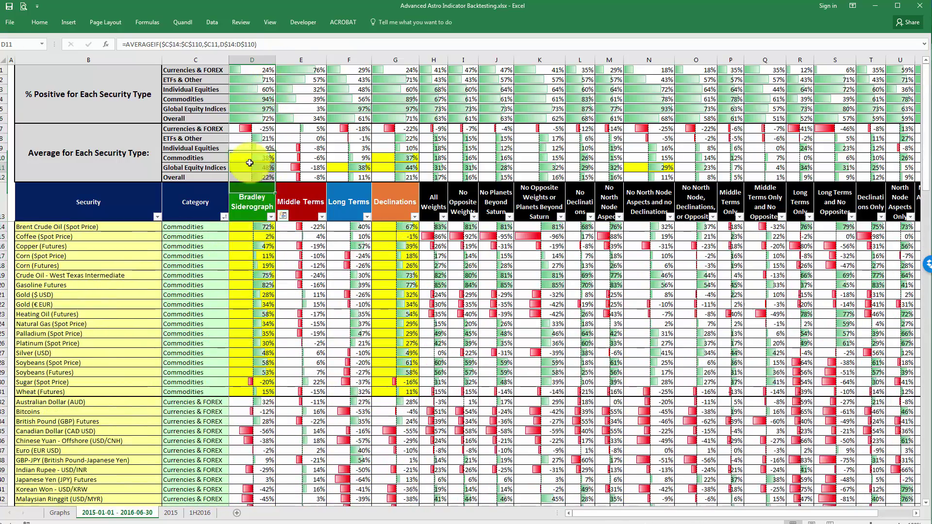
pyautogui.click(248, 159)
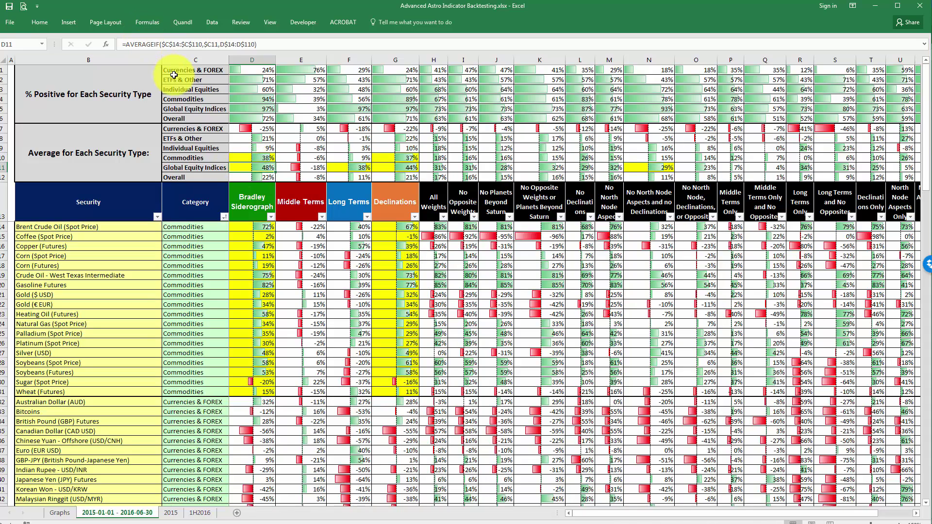
pyautogui.click(190, 131)
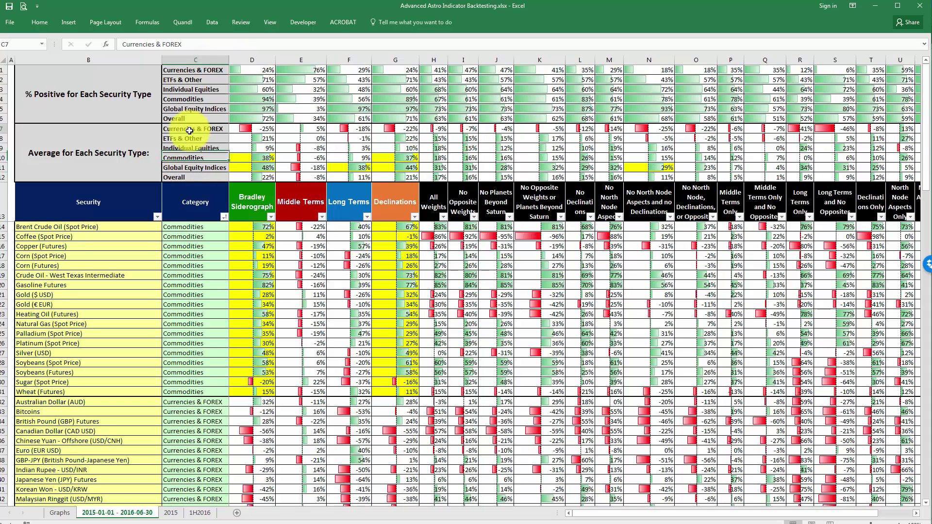
pyautogui.click(248, 156)
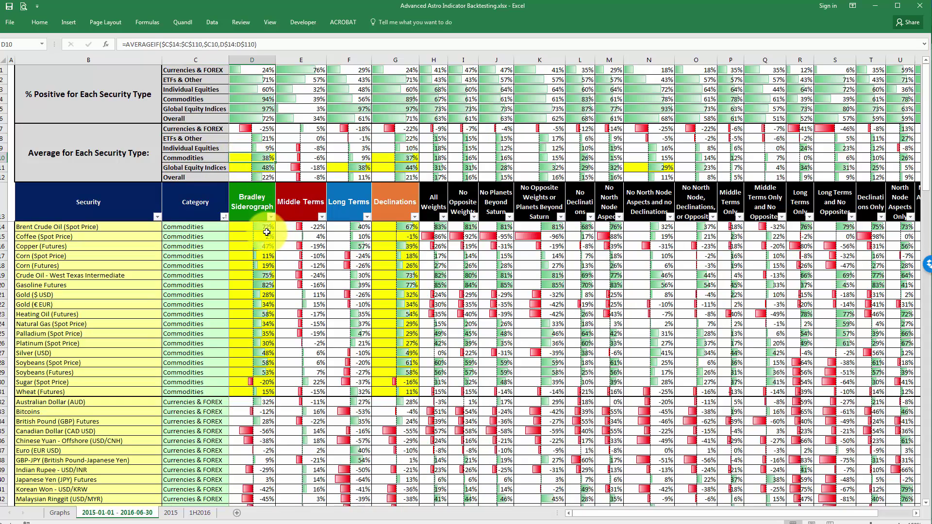
pyautogui.moveTo(257, 227); pyautogui.dragTo(271, 396)
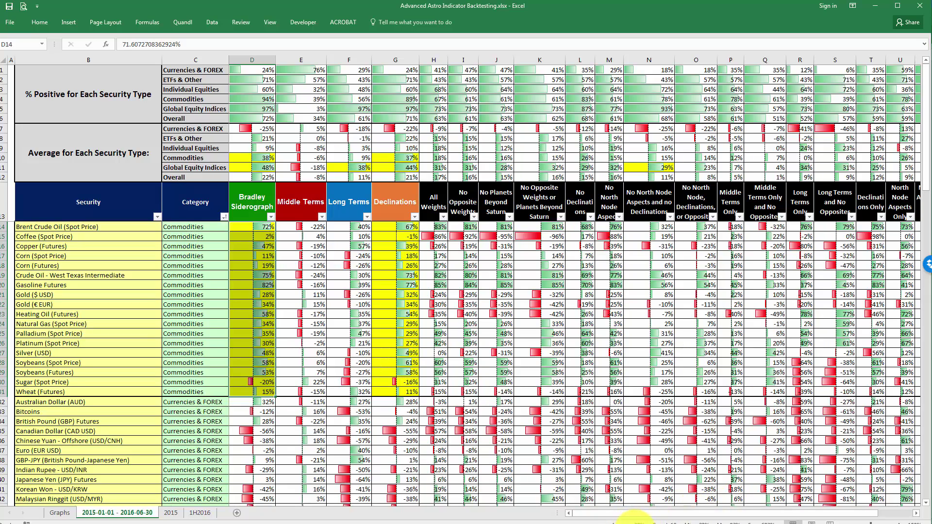
pyautogui.click(251, 156)
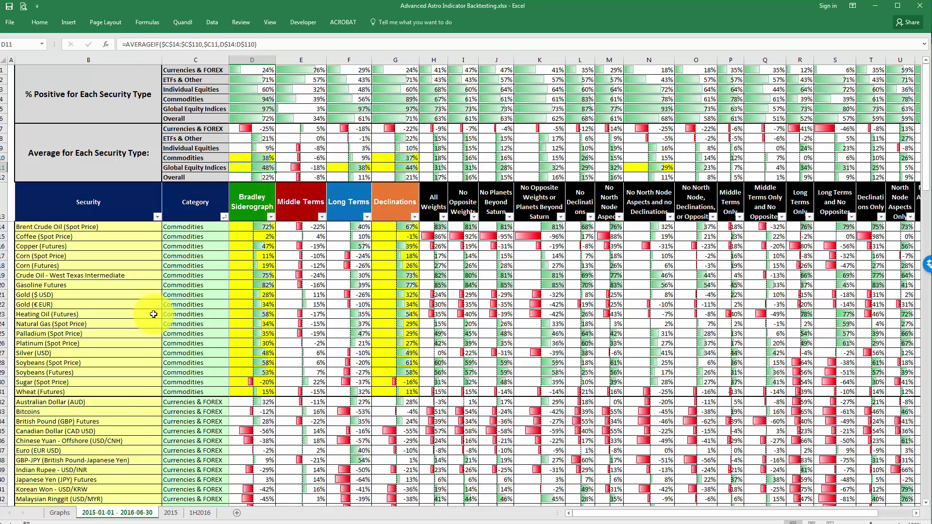
# Unhide rows 7 to 12 on the 2015 sheet and inspect the Bradley Siderograph averages for Currencies & FOREX and Commodities.
pyautogui.click(171, 513)
pyautogui.scroll(5, 286, 179)
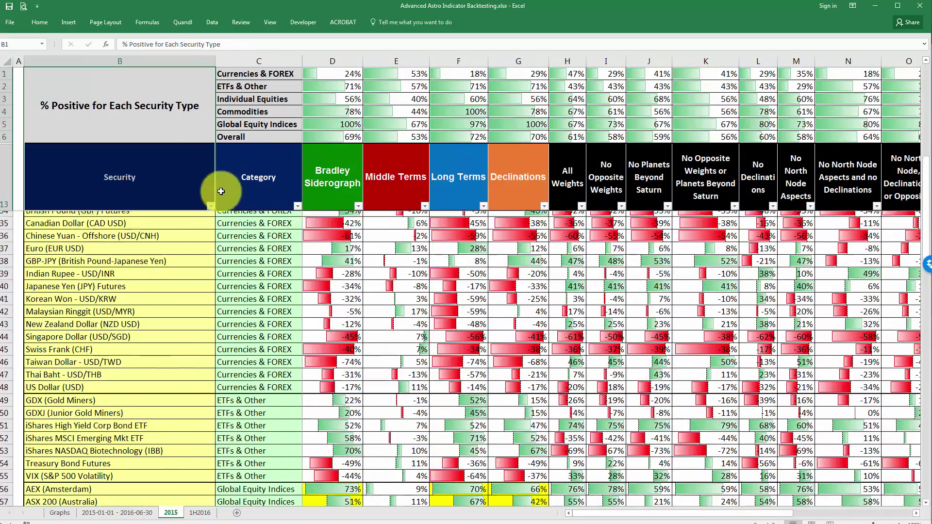
pyautogui.moveTo(5, 135); pyautogui.dragTo(4, 167)
pyautogui.rightClick(5, 166)
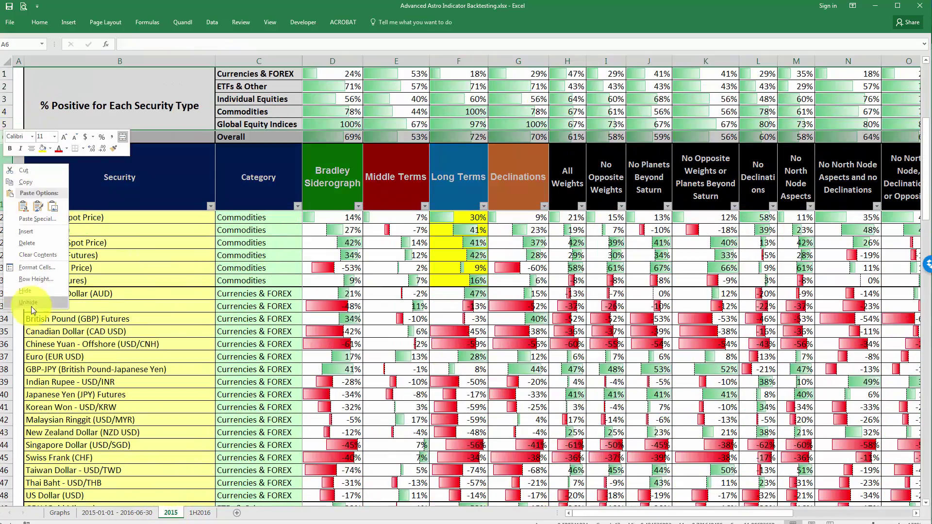
pyautogui.click(29, 303)
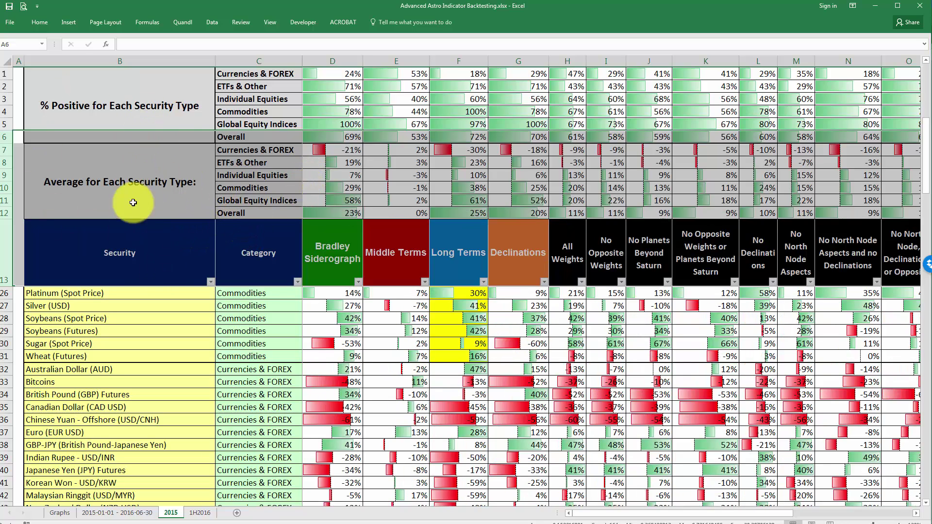
pyautogui.click(204, 163)
pyautogui.click(316, 150)
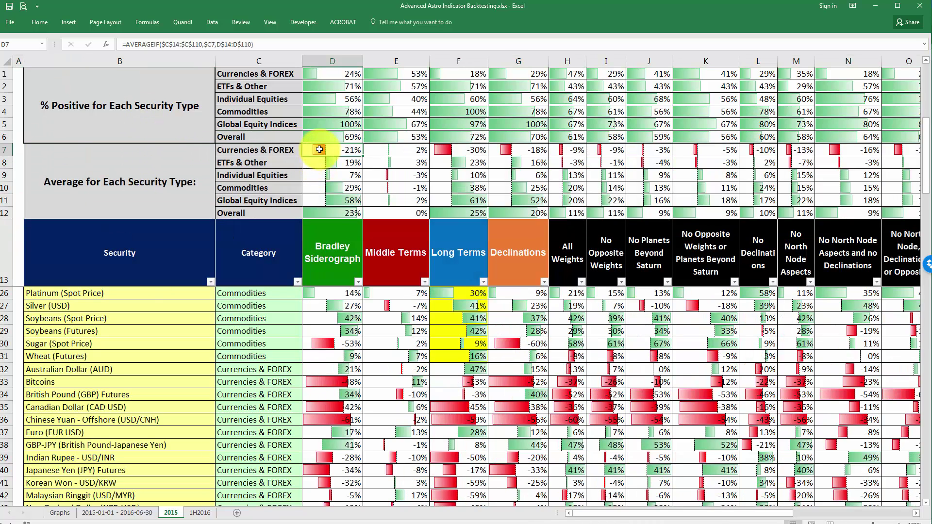
pyautogui.click(327, 197)
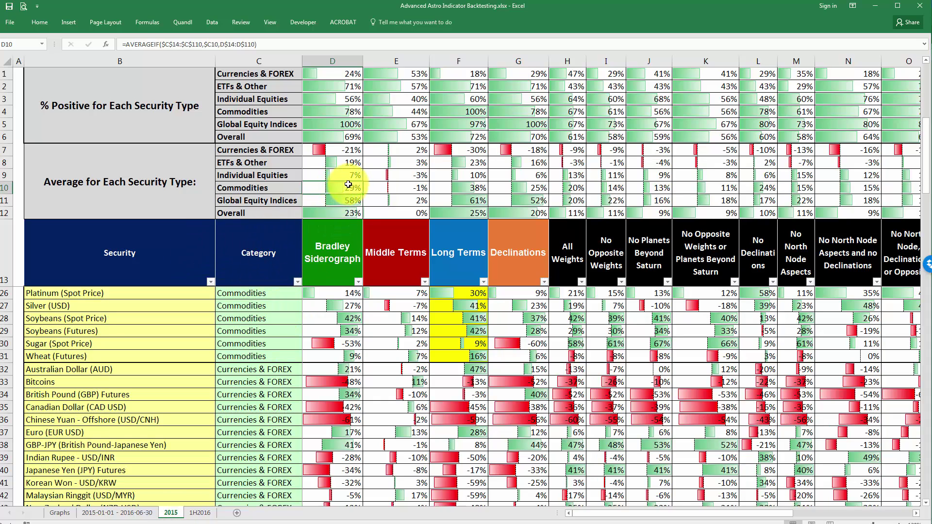
# Unhide rows 1 to 12 on the 1H2016 sheet and inspect the Bradley Siderograph average for Global Equity Indices.
pyautogui.click(200, 513)
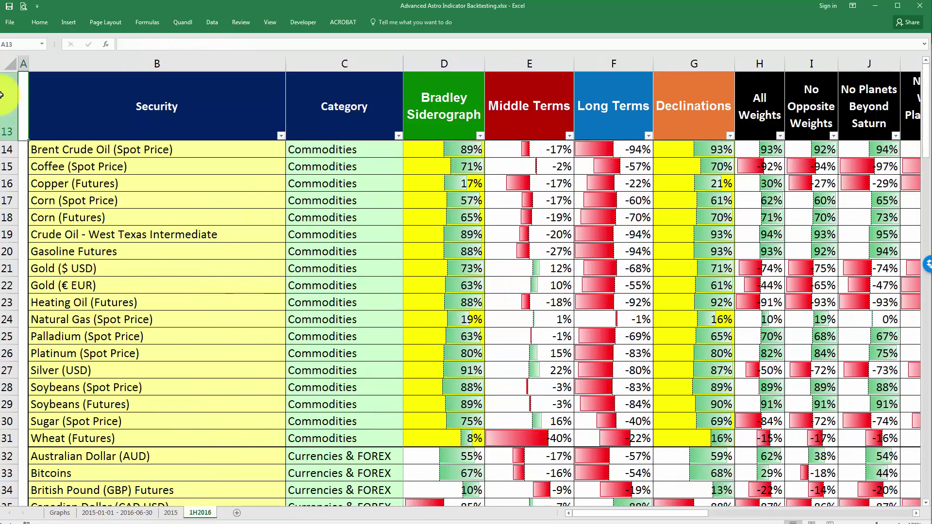
pyautogui.click(7, 107)
pyautogui.rightClick(7, 107)
pyautogui.click(38, 276)
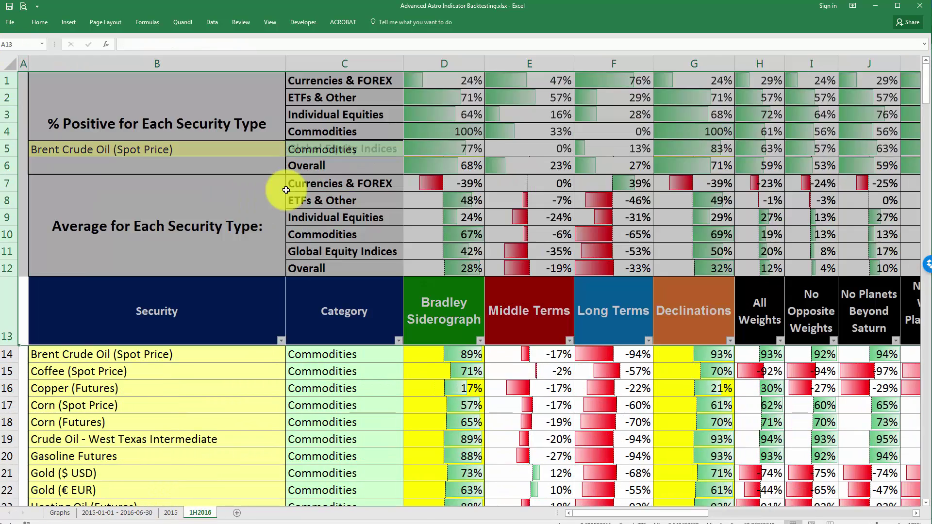
pyautogui.click(291, 170)
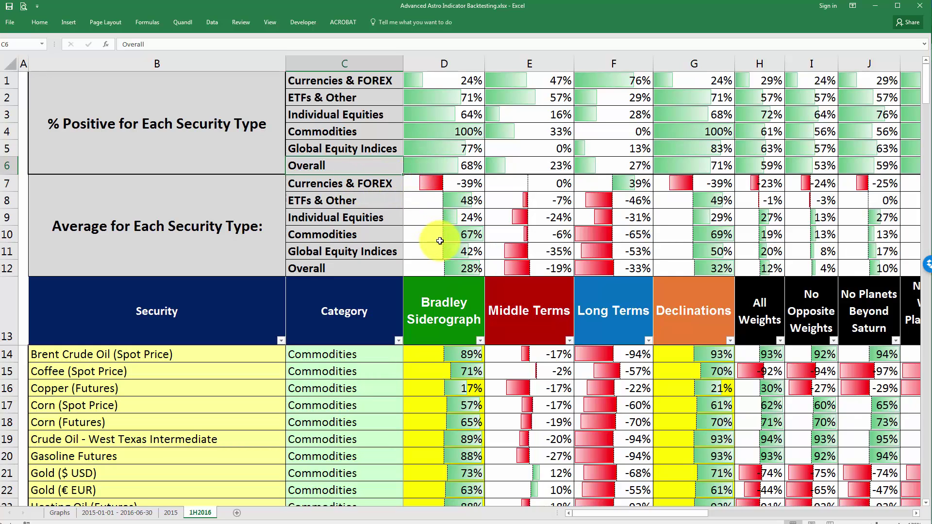
pyautogui.click(430, 258)
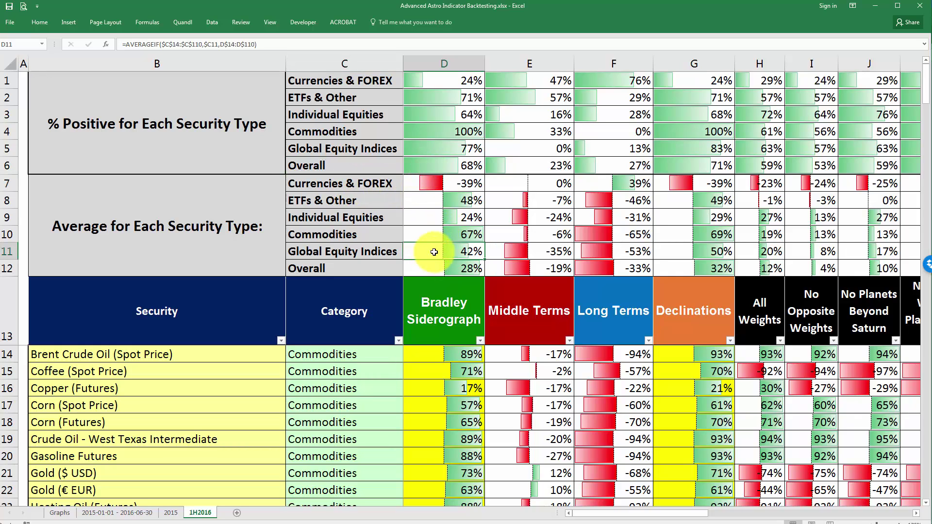
# Check the Global Equity Indices % Positive on the 2015-01-01 - 2016-06-30 sheet and switch to the NYSE dashboard's Advanced sheet to review its parameters.
pyautogui.click(117, 513)
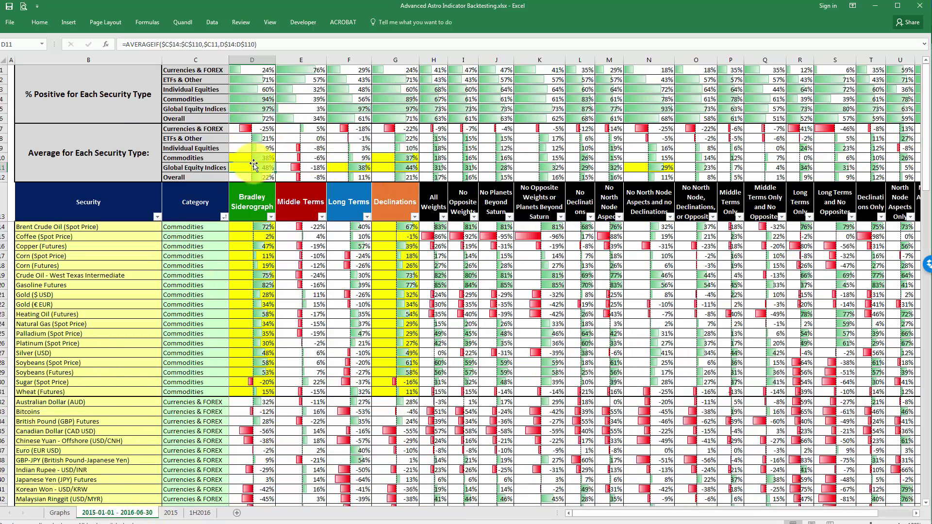
pyautogui.click(261, 109)
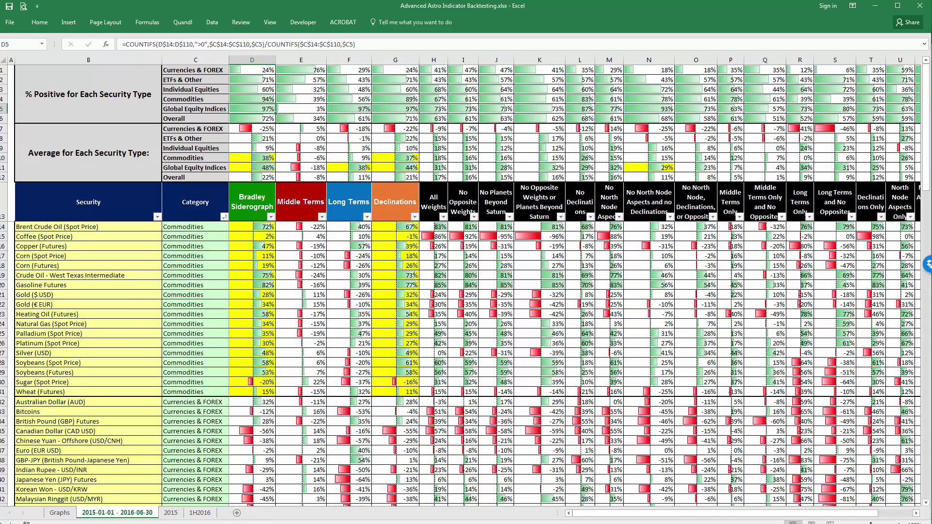
pyautogui.hotkey('alt', 'Tab')
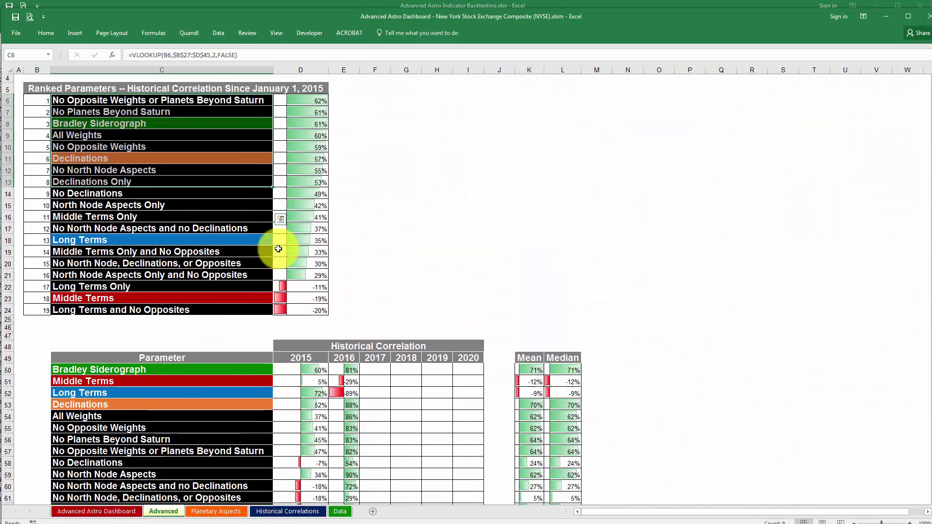
pyautogui.scroll(1, 278, 249)
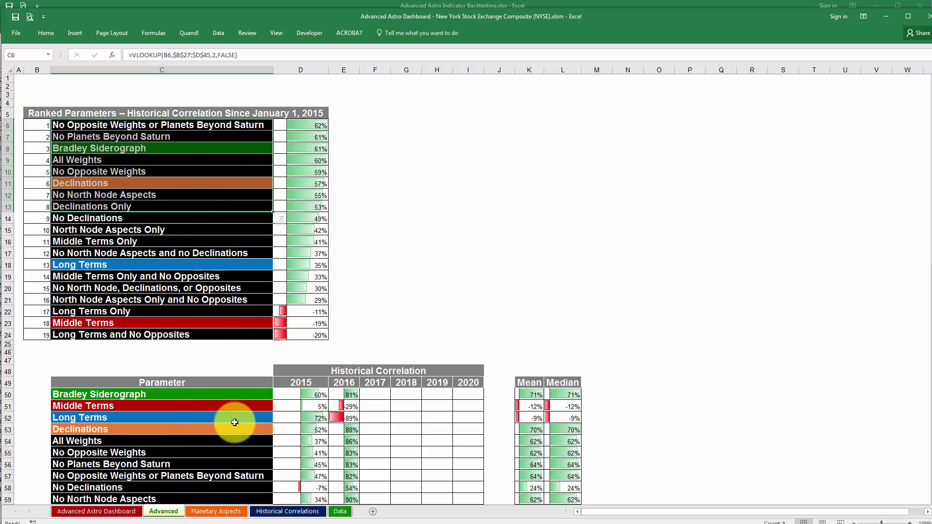
# Switch back to the Advanced Astro Indicator Backtesting workbook and review the Bradley Siderograph and Middle Terms correlations across securities.
pyautogui.click(176, 3)
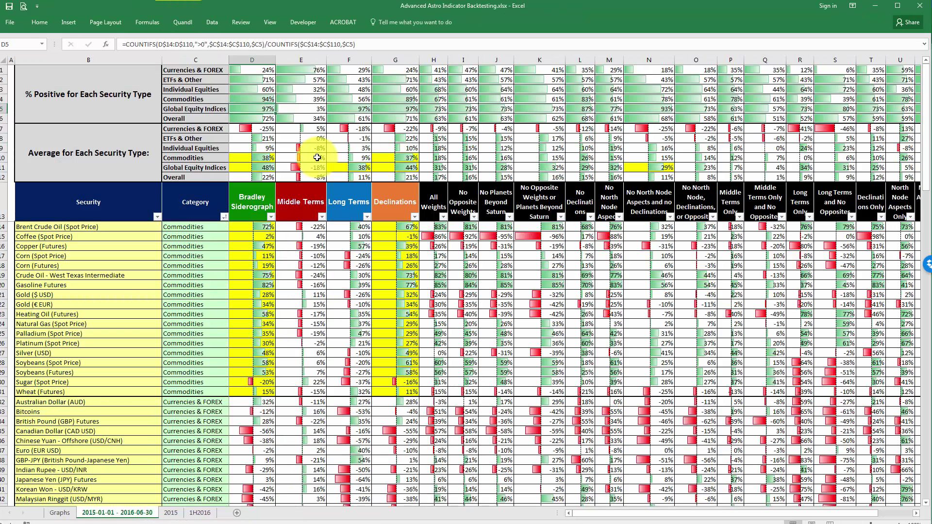
pyautogui.click(264, 246)
pyautogui.scroll(-6, 311, 243)
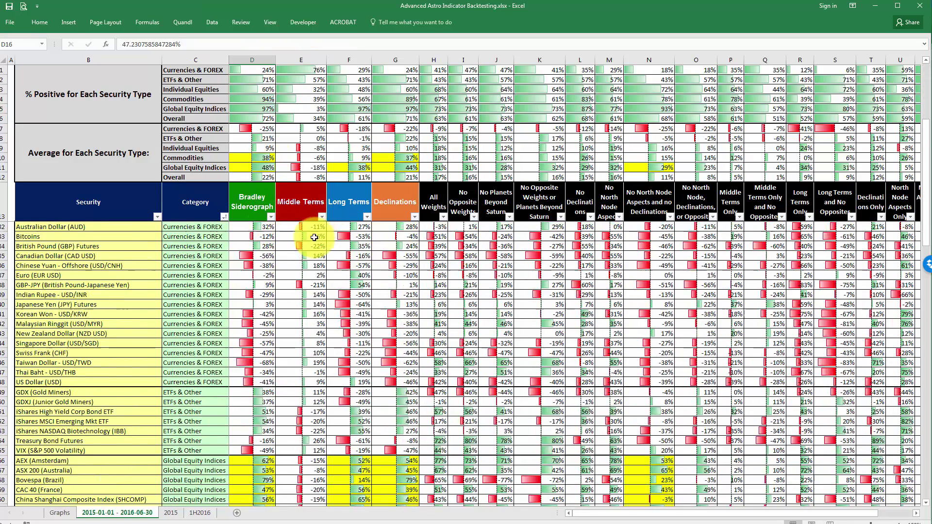
pyautogui.scroll(6, 310, 243)
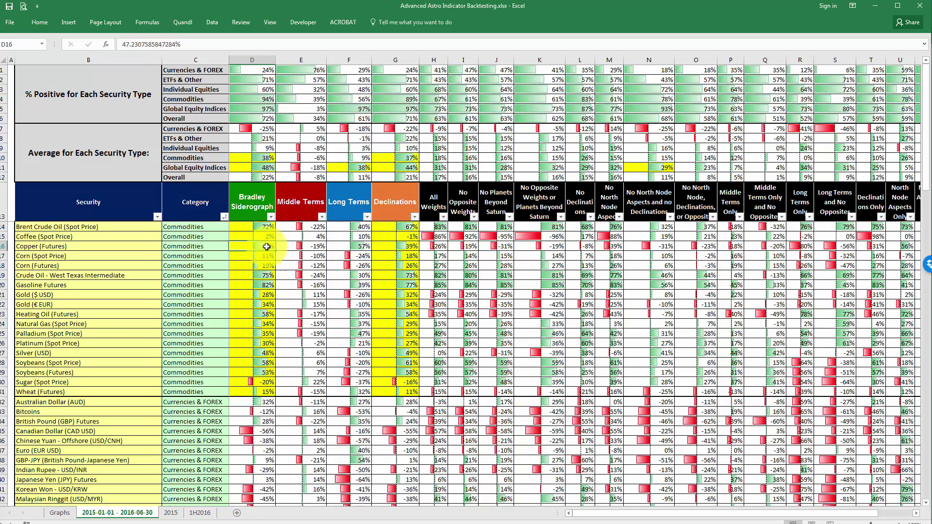
# Examine the Commodities securities' Bradley Siderograph correlations against the Commodities and Global Equity Indices averages on the 2015-01-01 - 2016-06-30 sheet.
pyautogui.moveTo(251, 228); pyautogui.dragTo(267, 401)
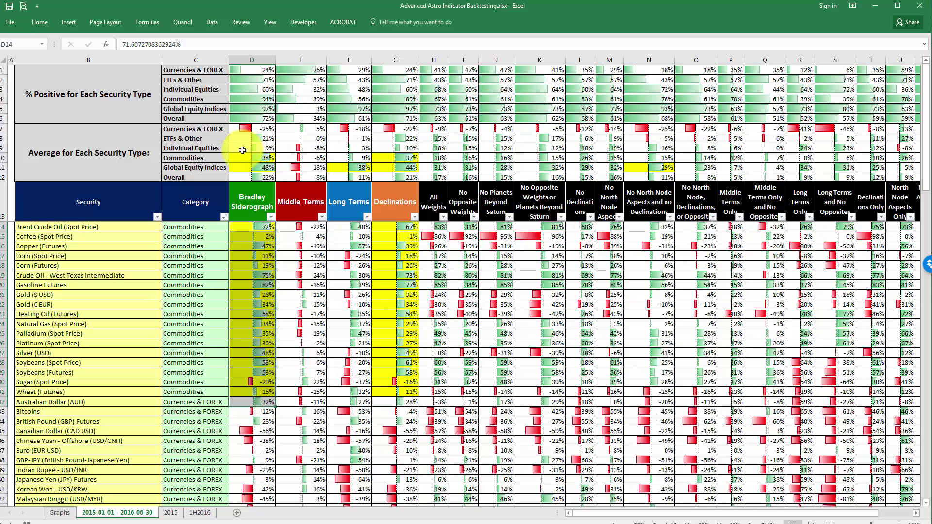
pyautogui.moveTo(242, 160); pyautogui.dragTo(250, 165)
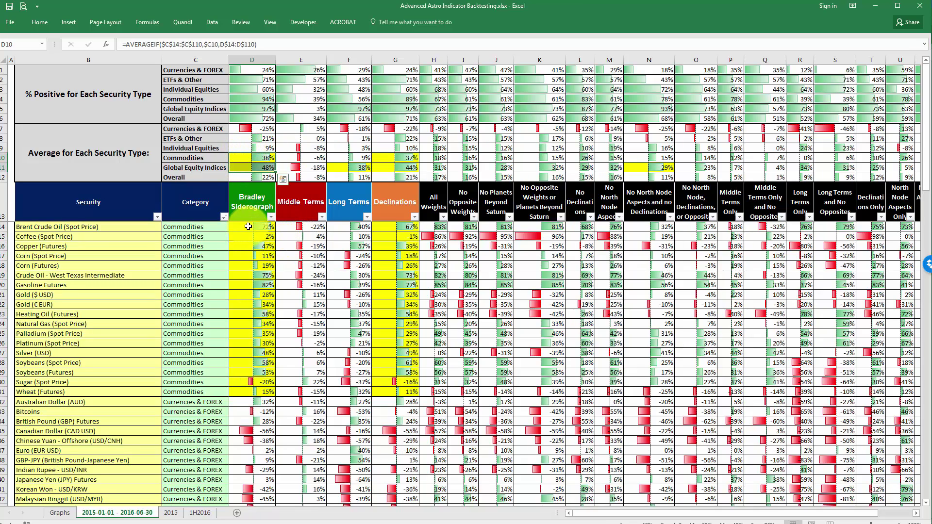
pyautogui.moveTo(248, 227); pyautogui.dragTo(253, 387)
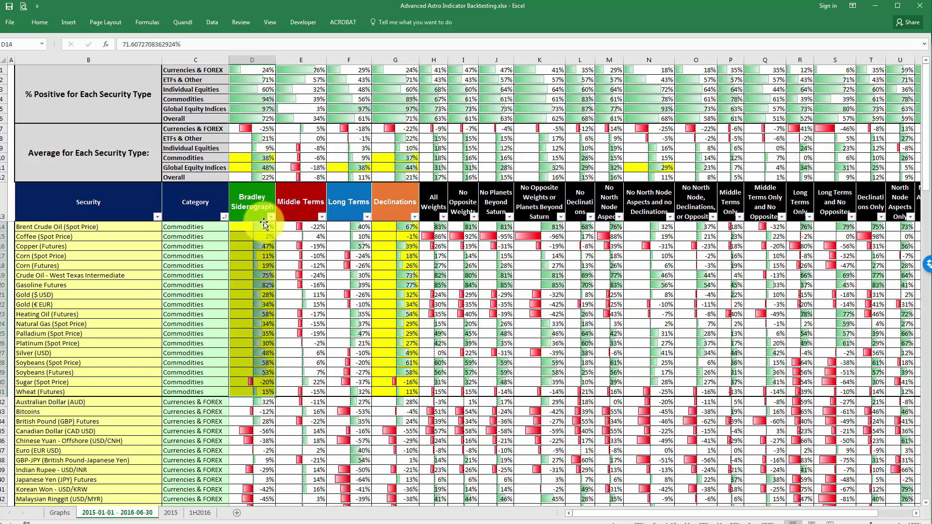
pyautogui.click(313, 265)
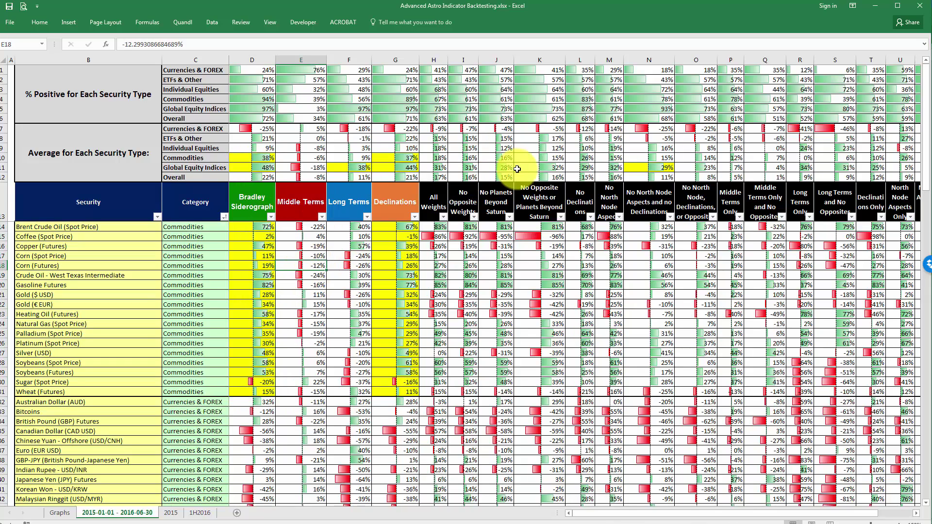
# Inspect the Global Equity Indices average under No North Node Aspects and no Declinations, along with the individual index correlations in that column.
pyautogui.click(641, 168)
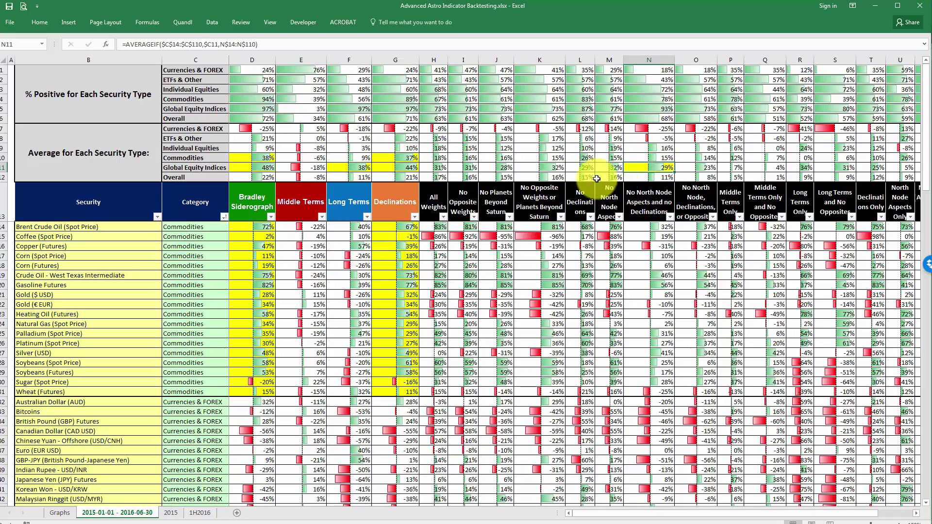
pyautogui.scroll(-3, 608, 218)
pyautogui.scroll(-12, 608, 218)
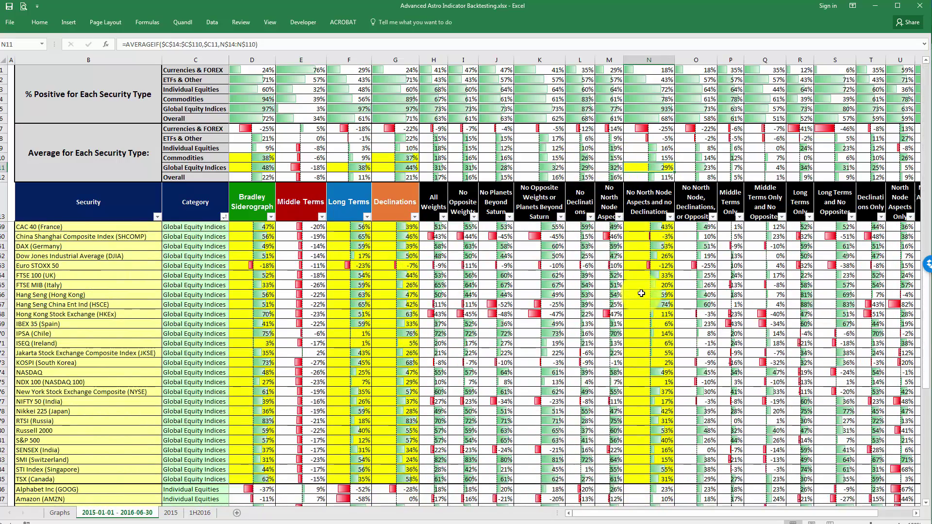
pyautogui.scroll(2, 657, 294)
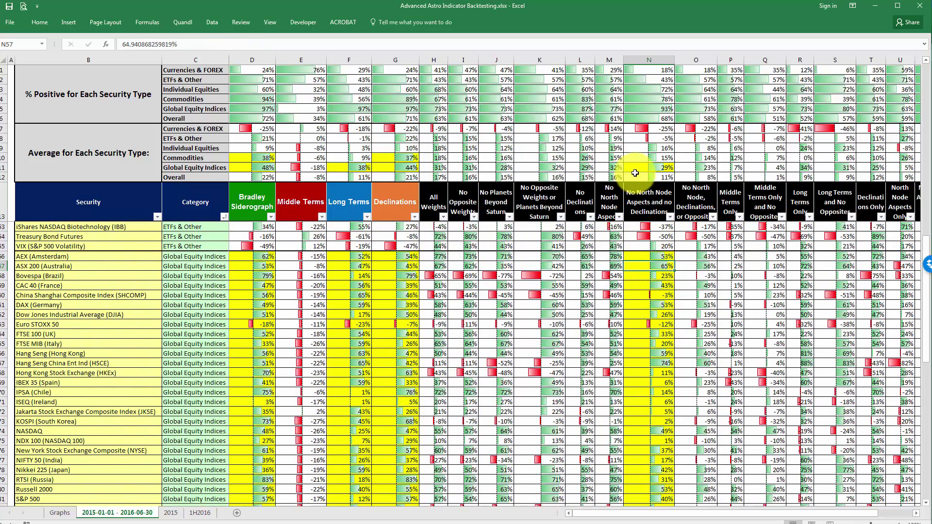
pyautogui.click(659, 209)
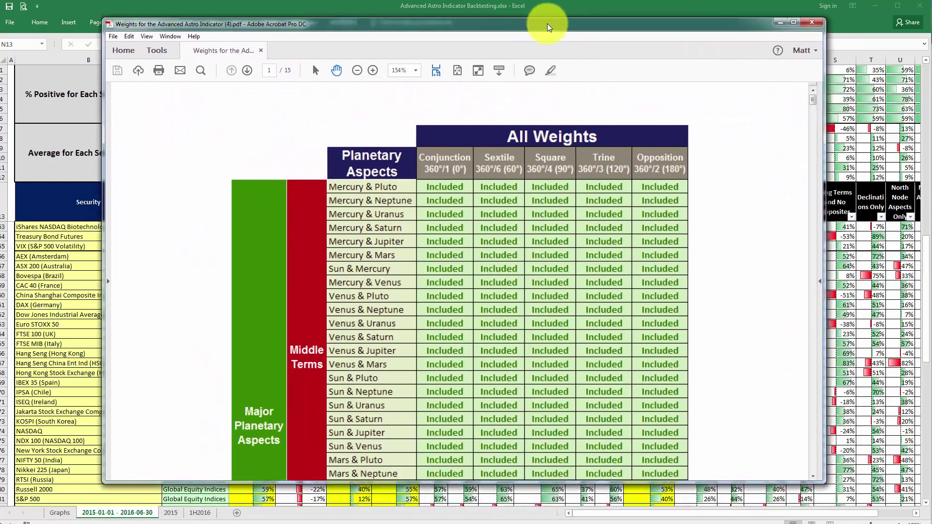
# Enlarge the Weights for the Advanced Astro Indicator PDF window and go to the No North Node & No Declinations table on page 7.
pyautogui.moveTo(549, 21); pyautogui.dragTo(447, 4)
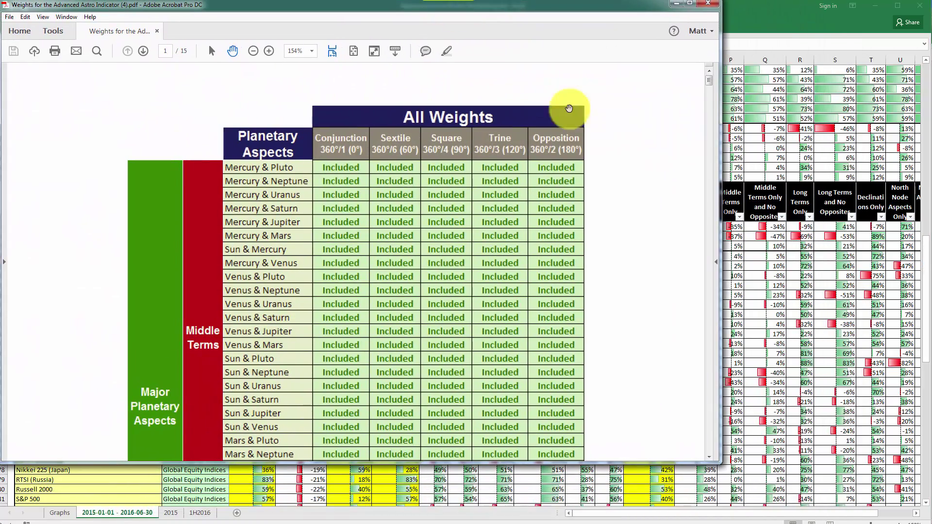
pyautogui.moveTo(719, 463); pyautogui.dragTo(825, 506)
pyautogui.scroll(-2, 597, 365)
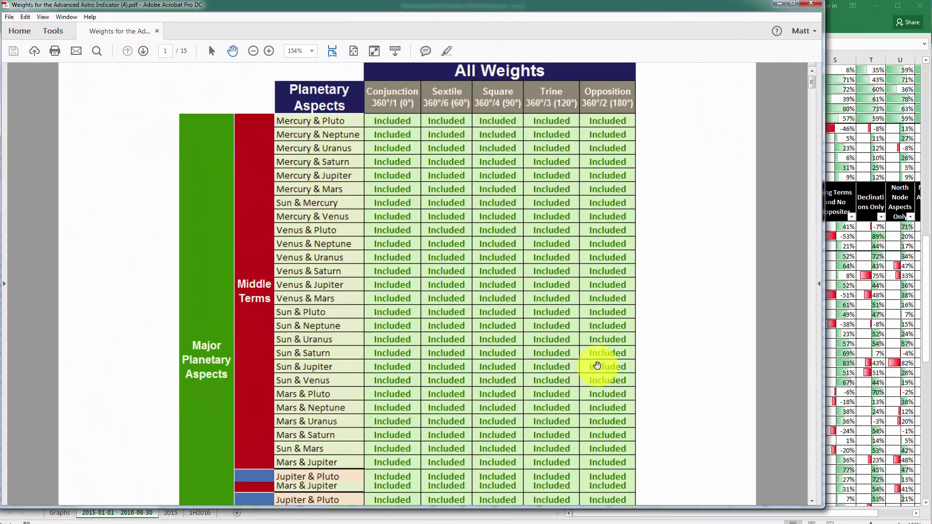
pyautogui.scroll(-10, 662, 208)
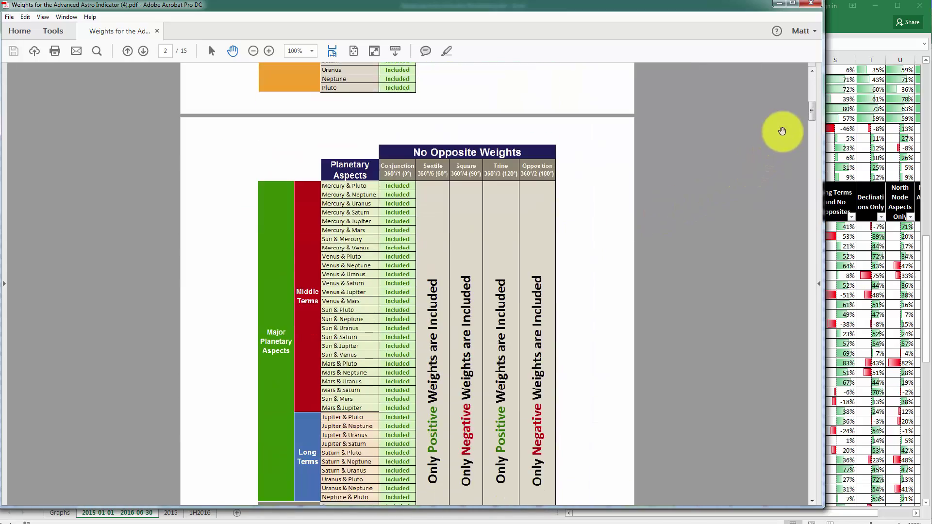
pyautogui.moveTo(815, 121); pyautogui.dragTo(845, 268)
pyautogui.scroll(-1, 413, 265)
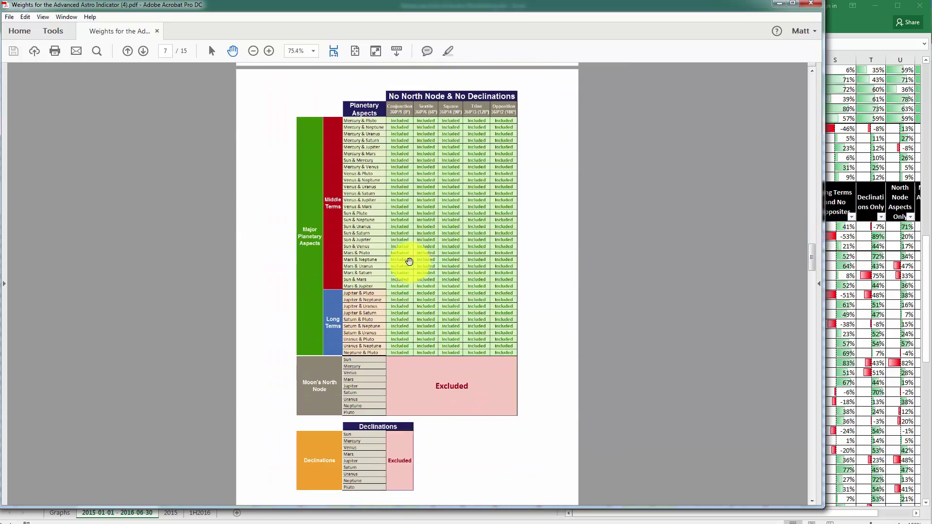
# Read through the No North Node & No Declinations table, from Middle and Long Terms to Moon's North Node and Declinations.
pyautogui.scroll(4, 417, 242)
pyautogui.scroll(3, 410, 236)
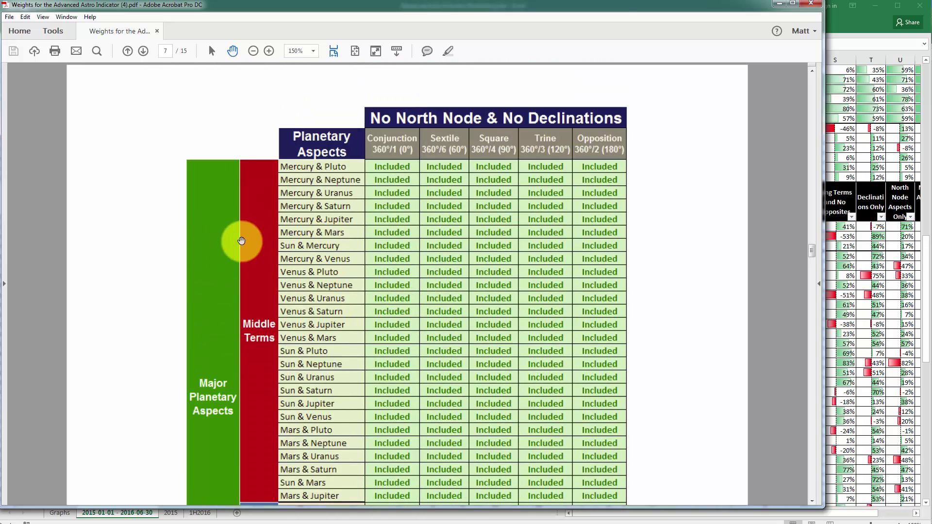
pyautogui.scroll(-6, 260, 293)
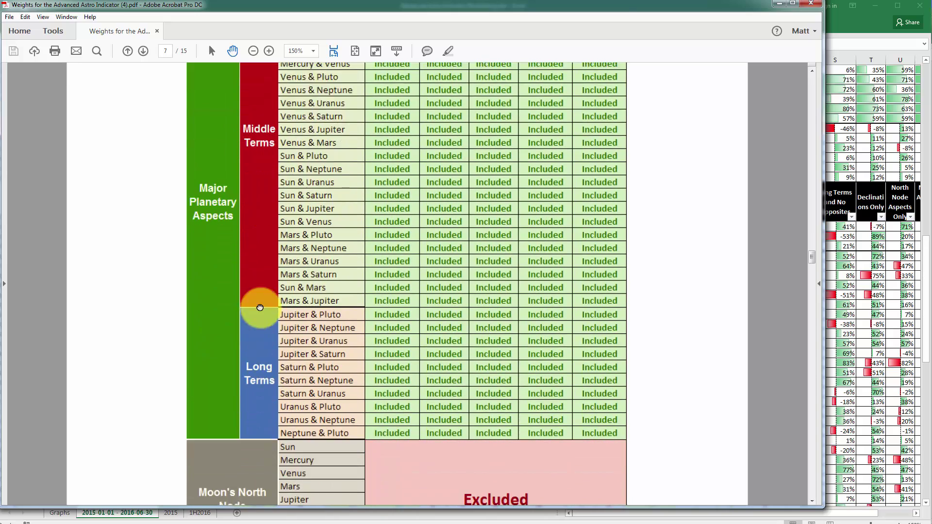
pyautogui.scroll(-4, 251, 315)
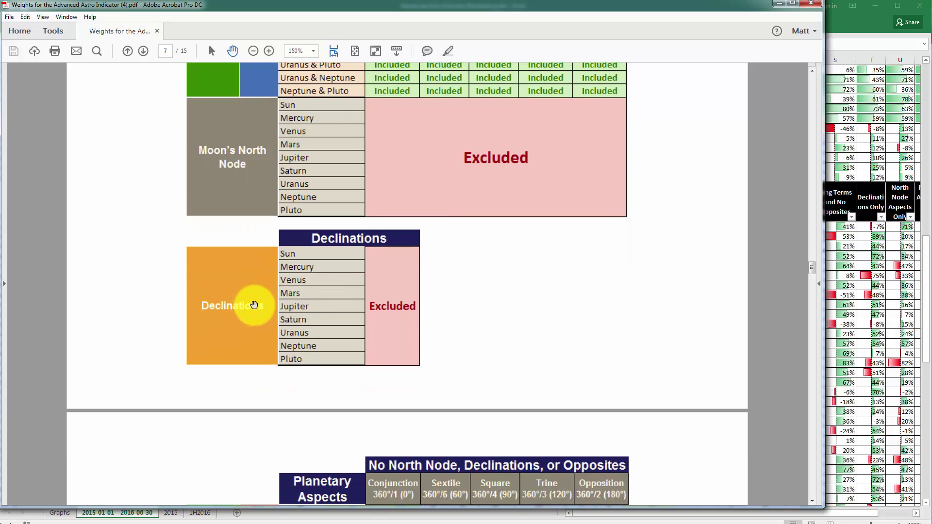
pyautogui.scroll(6, 254, 304)
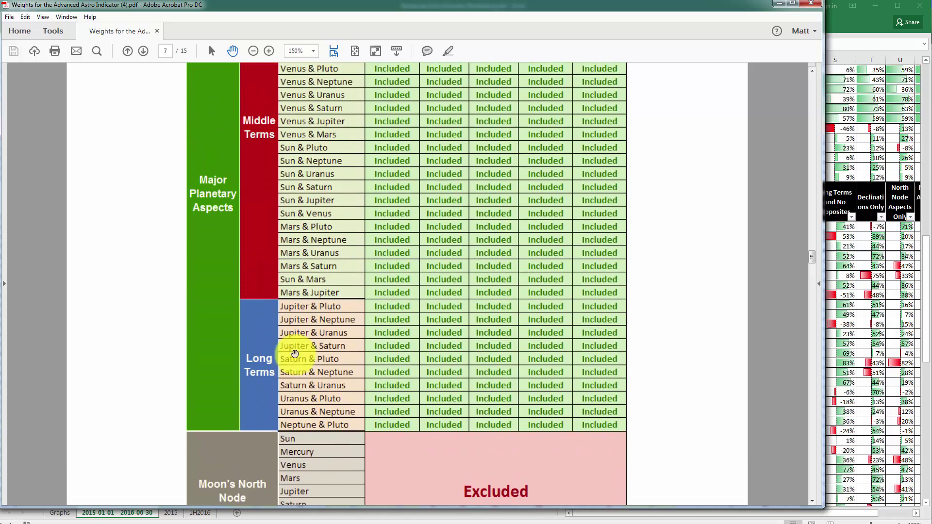
pyautogui.scroll(4, 295, 353)
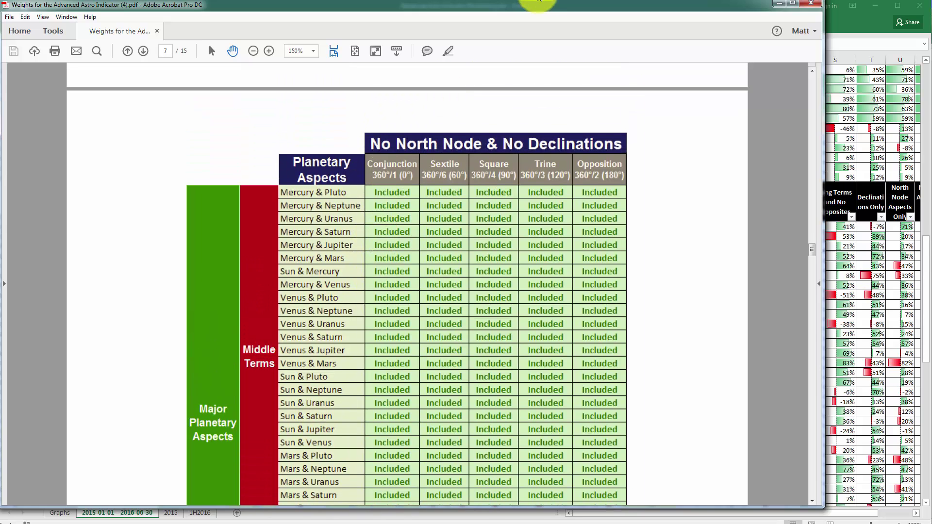
# Move the PDF aside to check the workbook's column headings, and return to page 7 to recheck its included and excluded weights.
pyautogui.moveTo(539, 4); pyautogui.dragTo(538, 404)
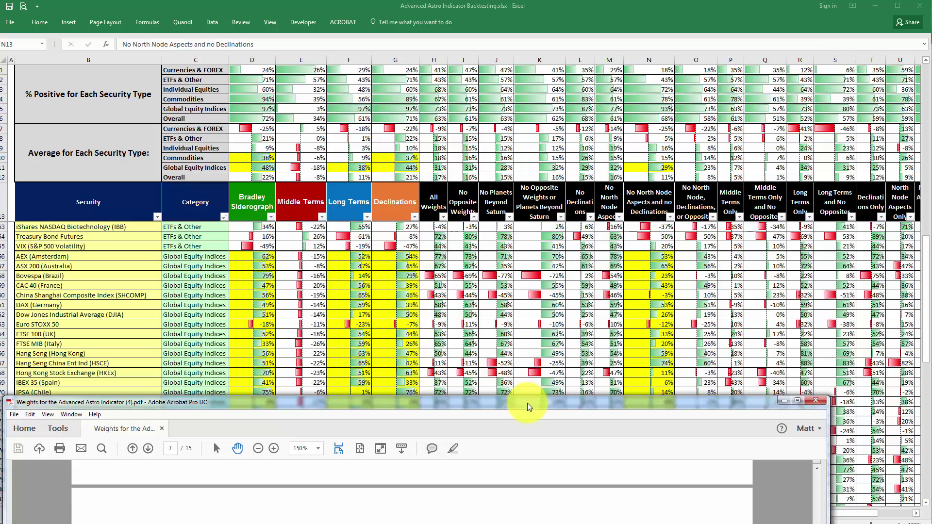
pyautogui.moveTo(527, 402); pyautogui.dragTo(573, 1)
pyautogui.scroll(-6, 385, 308)
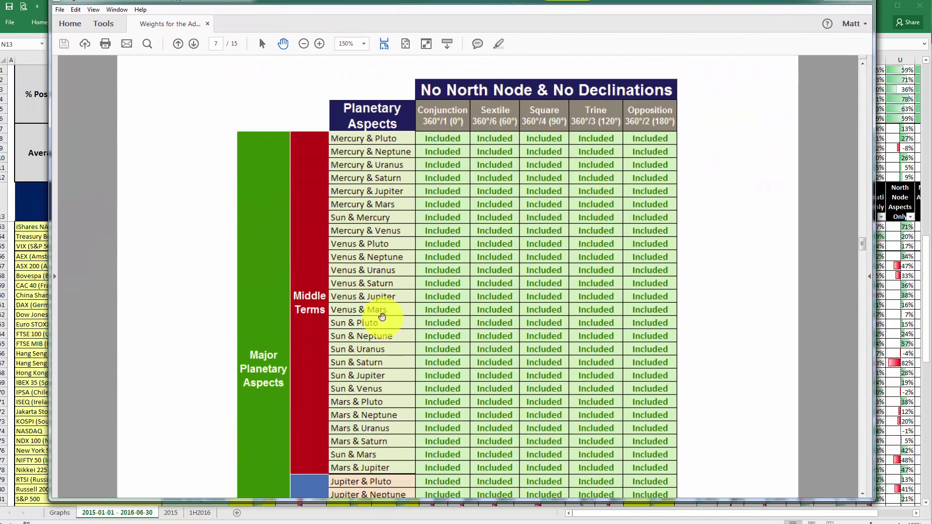
pyautogui.scroll(-4, 312, 244)
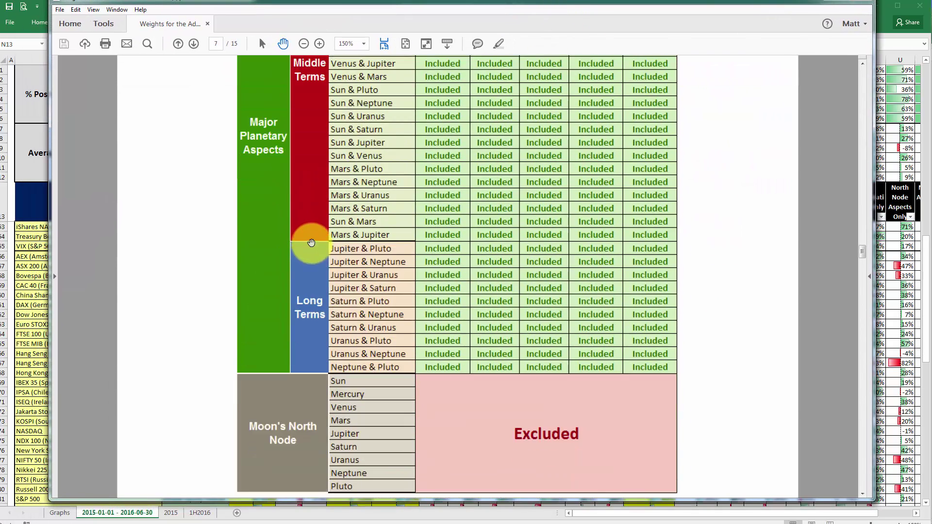
pyautogui.scroll(-5, 312, 291)
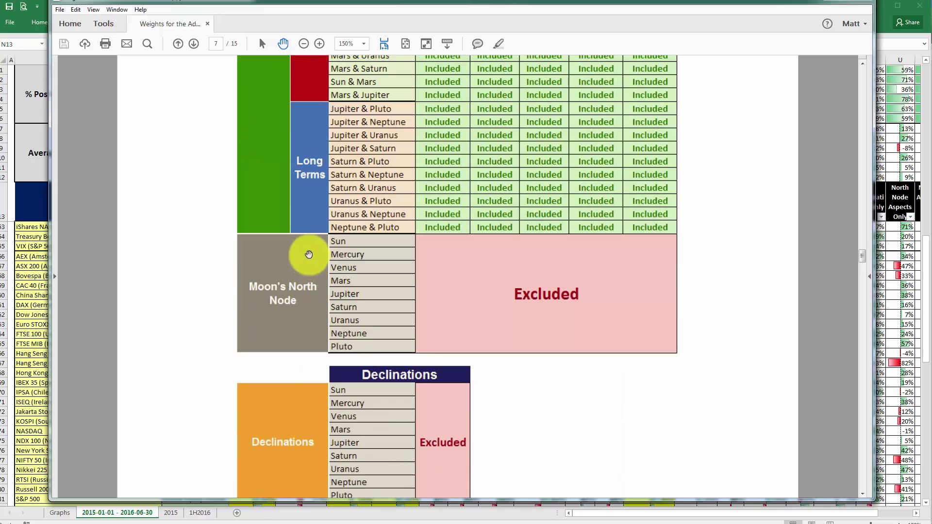
pyautogui.scroll(-3, 335, 199)
pyautogui.scroll(2, 323, 234)
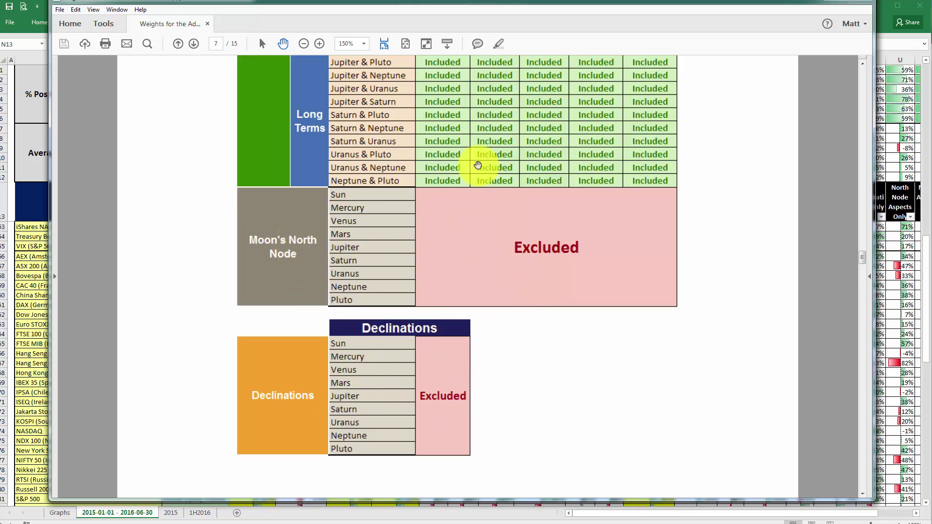
# Review the No North Node, Declinations, or Opposites table on page 8 of the PDF and the weights table on page 9.
pyautogui.moveTo(499, 6); pyautogui.dragTo(769, 10)
pyautogui.scroll(5, 566, 301)
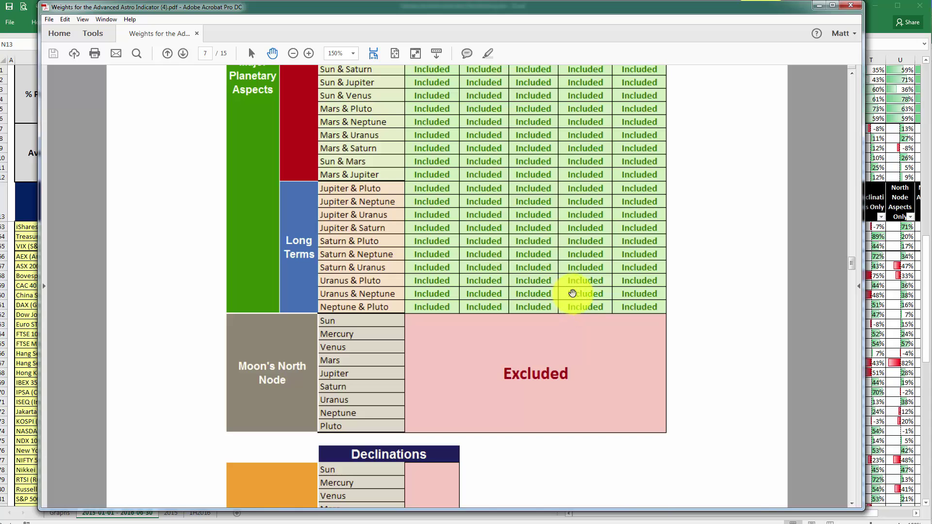
pyautogui.scroll(-15, 566, 293)
pyautogui.scroll(-10, 432, 236)
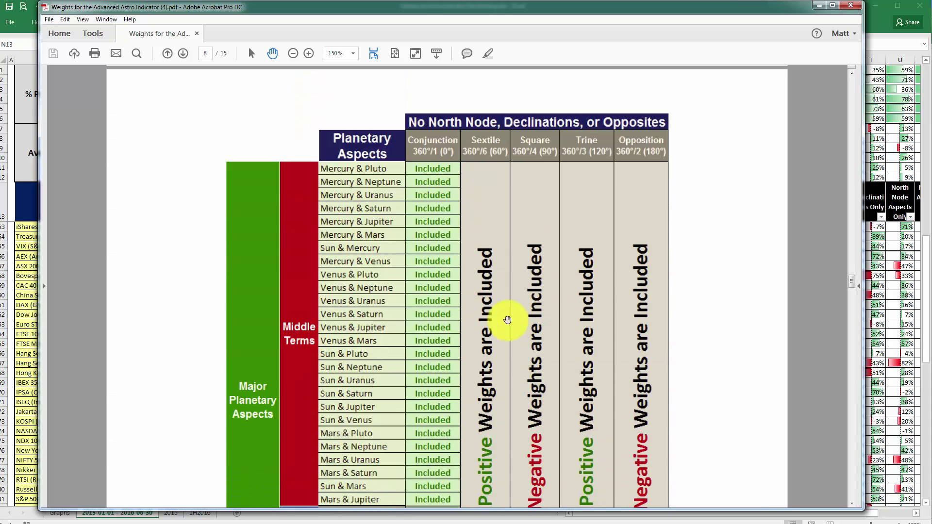
pyautogui.scroll(-20, 472, 199)
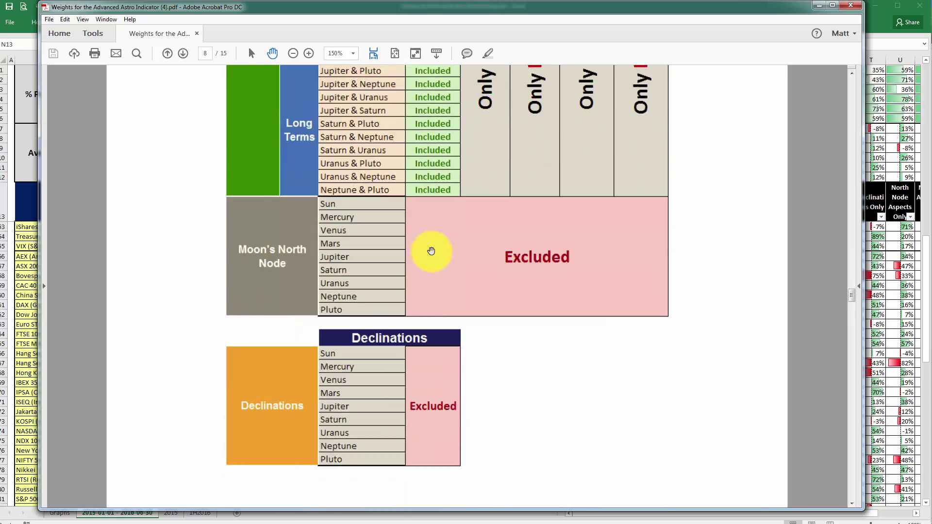
pyautogui.scroll(-10, 463, 336)
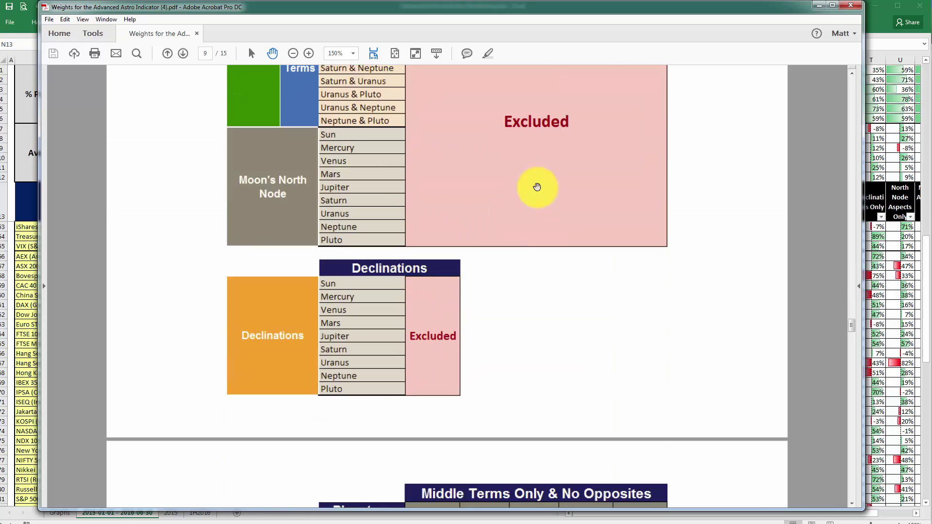
# Minimize the PDF and examine the Global Equity Indices correlations under No North Node Aspects and no Declinations in the backtesting workbook.
pyautogui.click(819, 6)
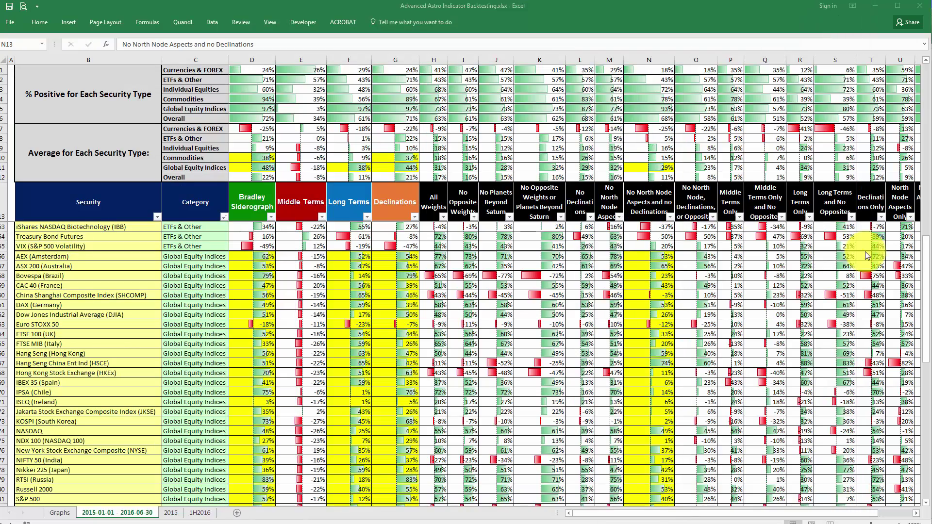
pyautogui.click(651, 202)
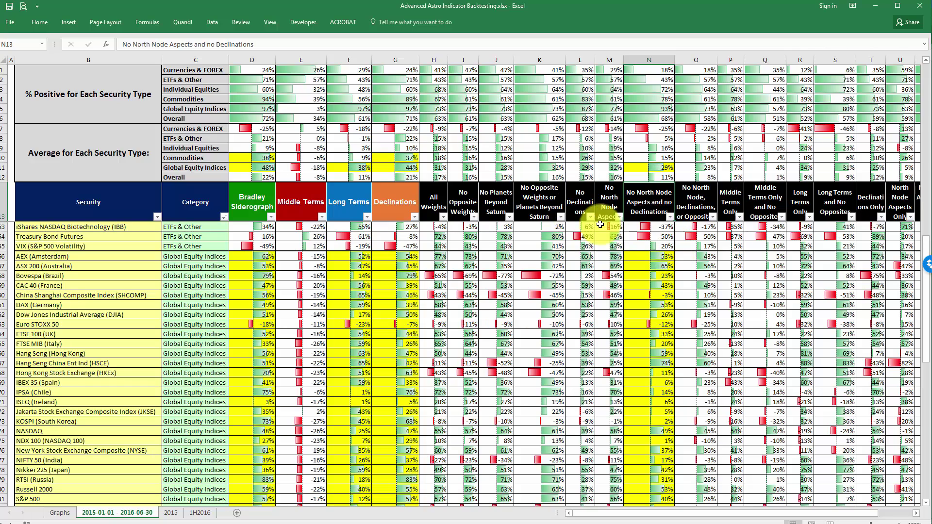
pyautogui.click(654, 286)
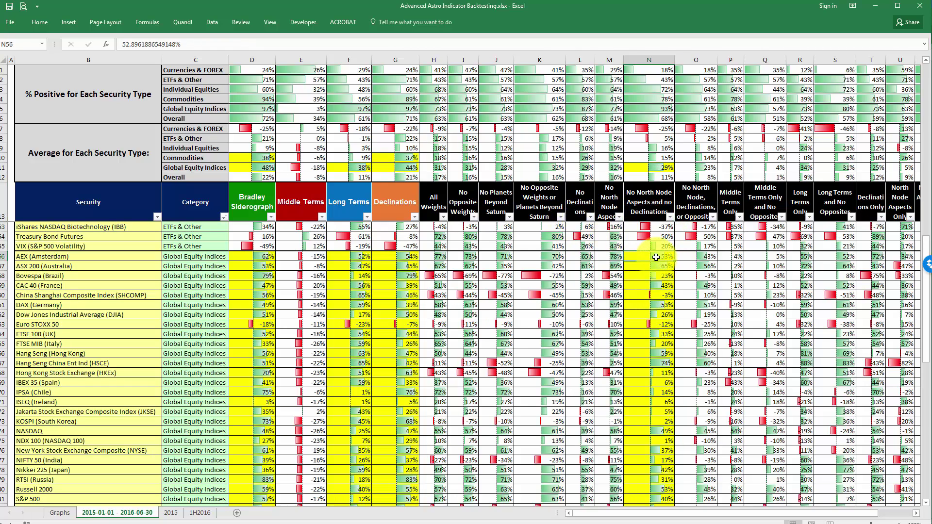
pyautogui.moveTo(655, 257); pyautogui.dragTo(661, 403)
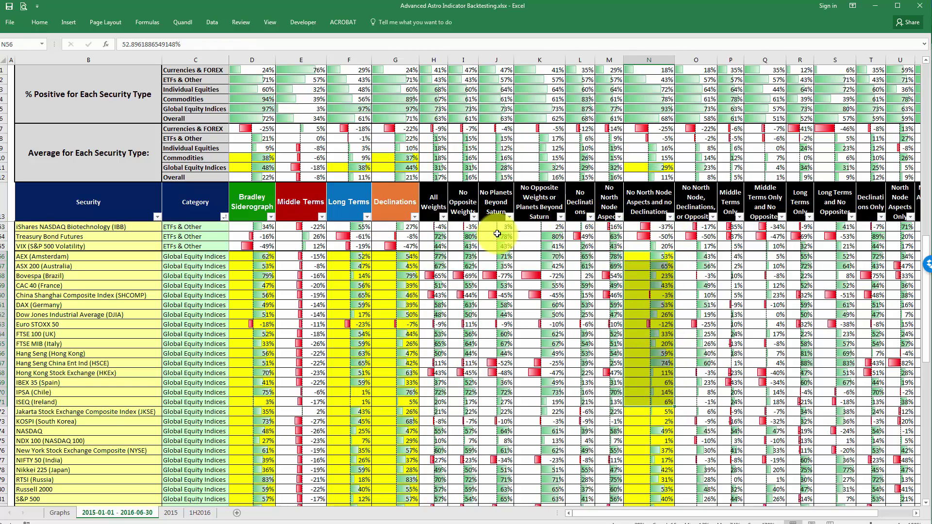
pyautogui.click(653, 194)
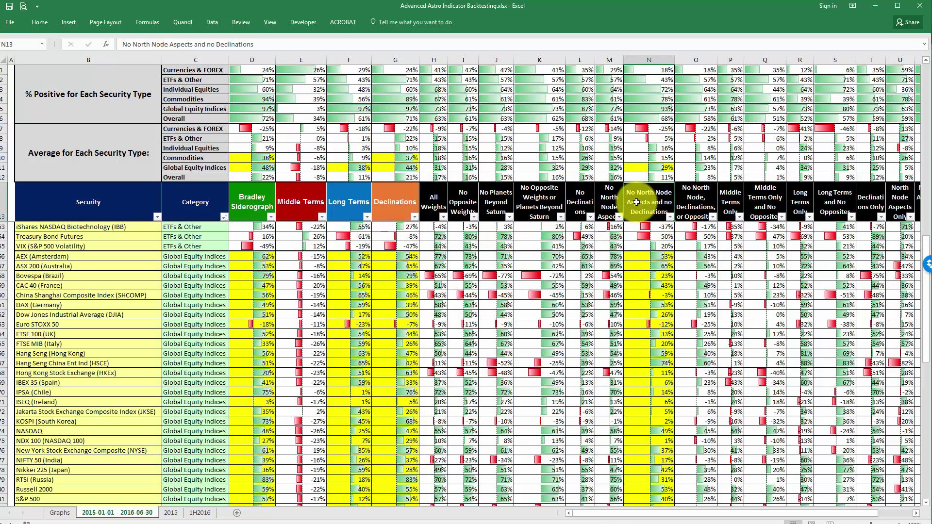
# Compare the Bradley Siderograph average for Global Equity Indices with the No North Node Aspects and no Declinations correlations, including the NYSE Composite's.
pyautogui.click(251, 167)
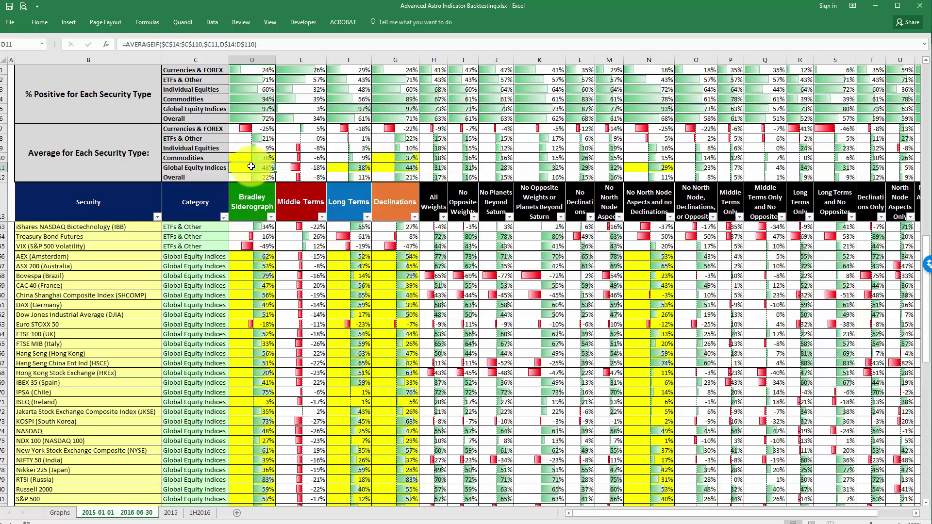
pyautogui.click(635, 268)
pyautogui.moveTo(645, 254); pyautogui.dragTo(660, 383)
pyautogui.scroll(-1, 597, 350)
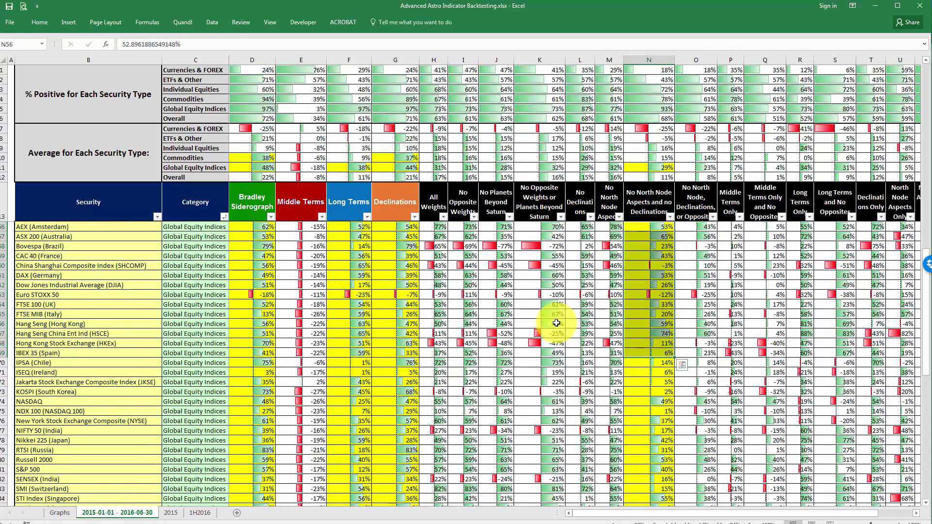
pyautogui.click(101, 418)
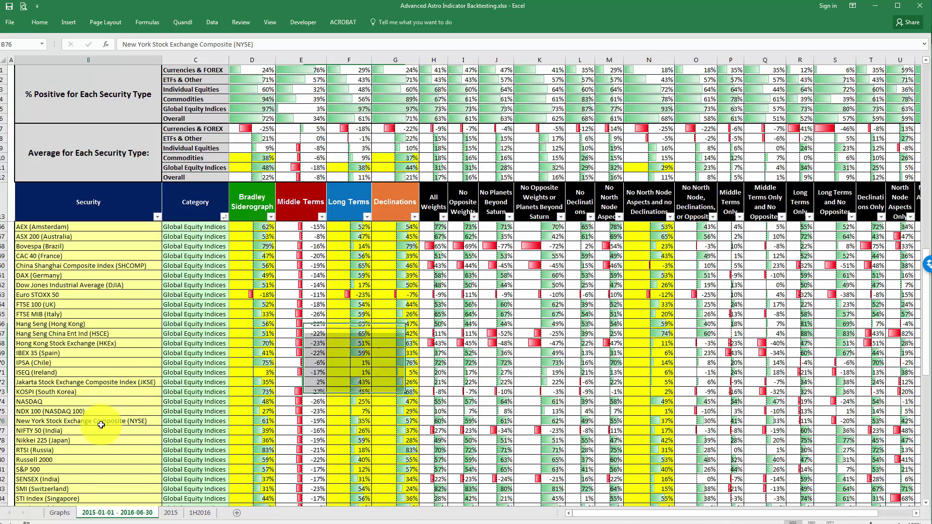
pyautogui.click(646, 418)
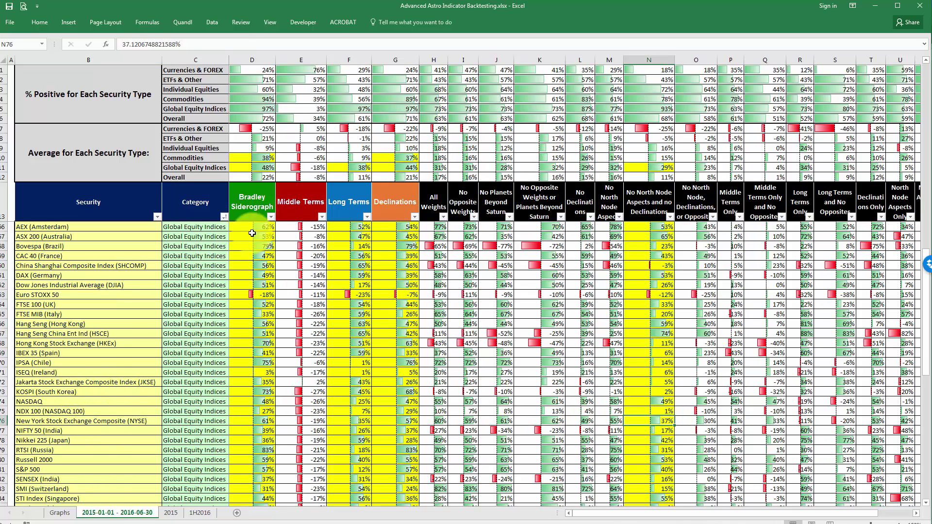
# Switch to the NYSE dashboard workbook and set its Advanced Astro indicator to No North Node Aspects and no Declinations.
pyautogui.click(186, 24)
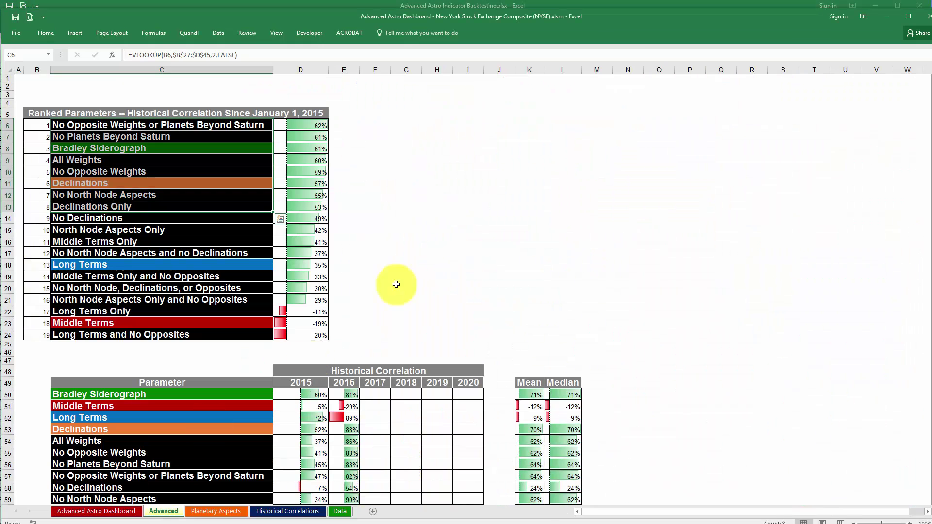
pyautogui.click(96, 511)
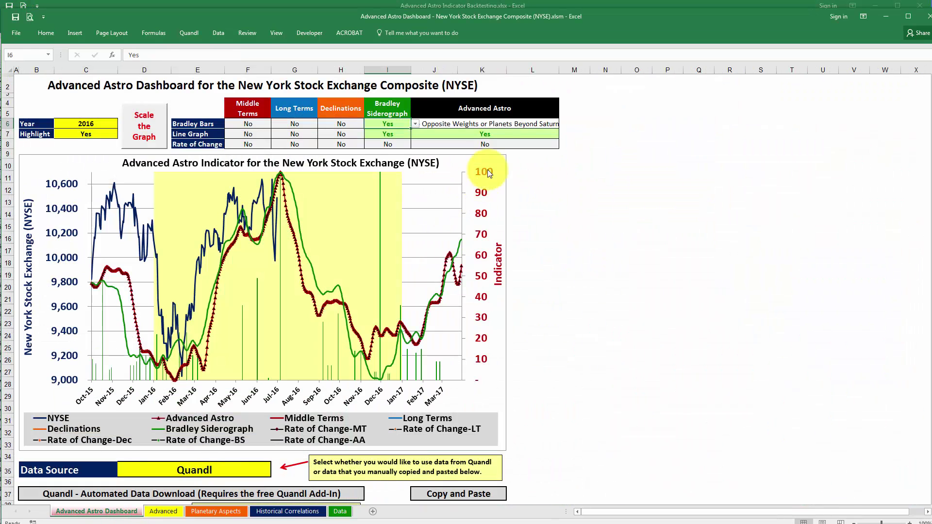
pyautogui.click(529, 124)
pyautogui.click(563, 124)
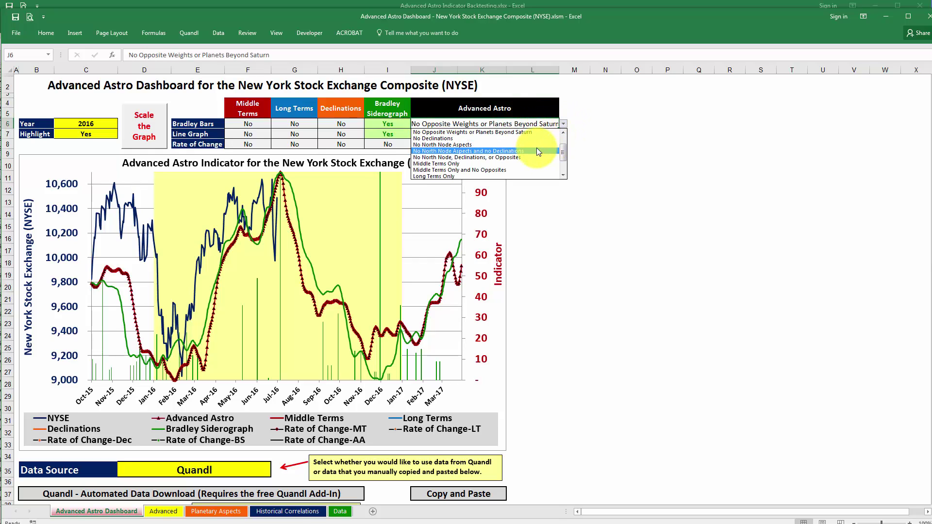
pyautogui.click(536, 151)
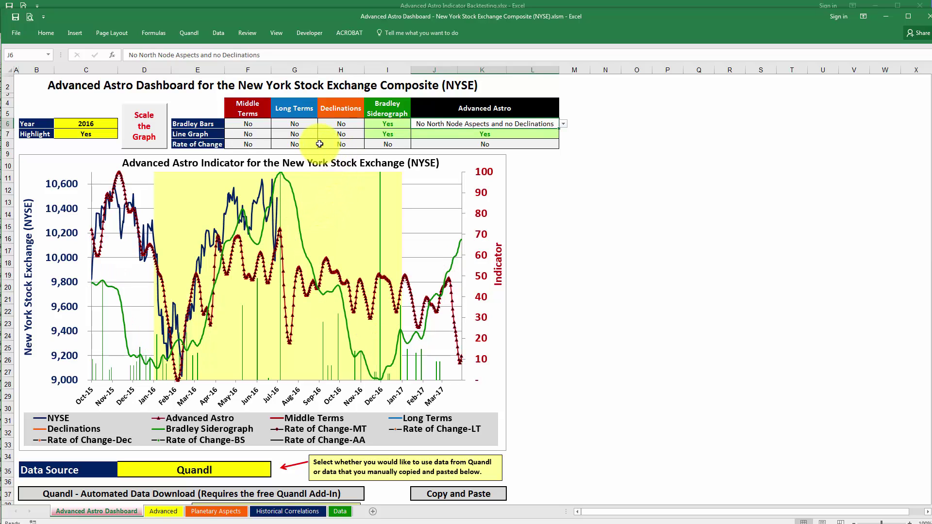
# Set both the Bradley Bars and the Line Graph options for the Bradley Siderograph to No.
pyautogui.click(402, 124)
pyautogui.click(416, 124)
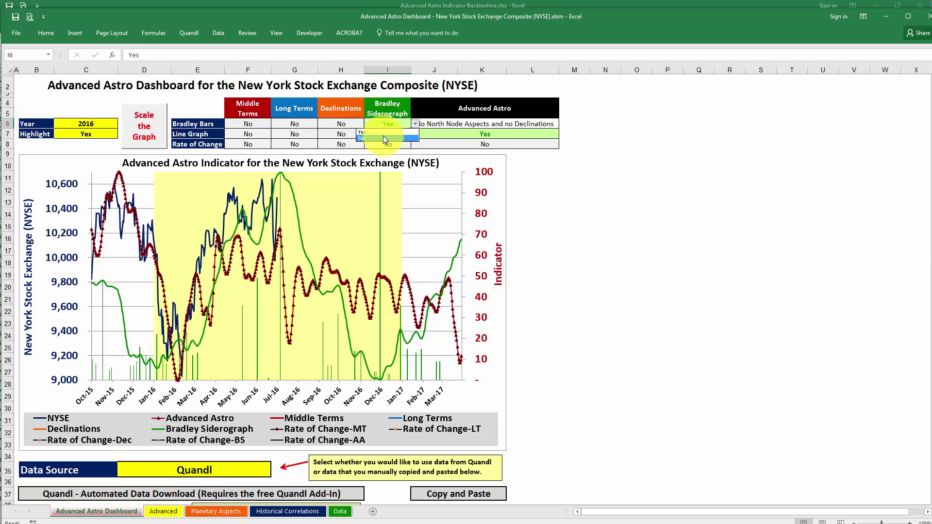
pyautogui.click(382, 137)
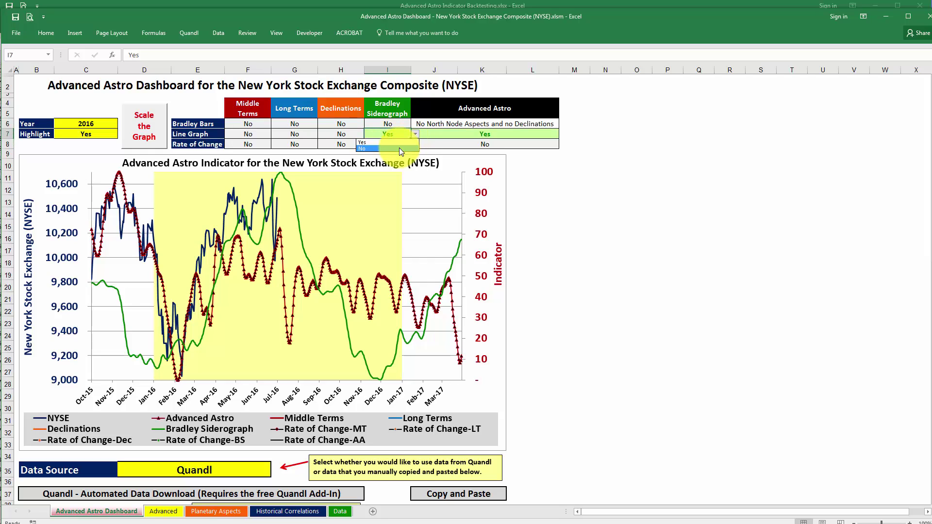
pyautogui.click(399, 147)
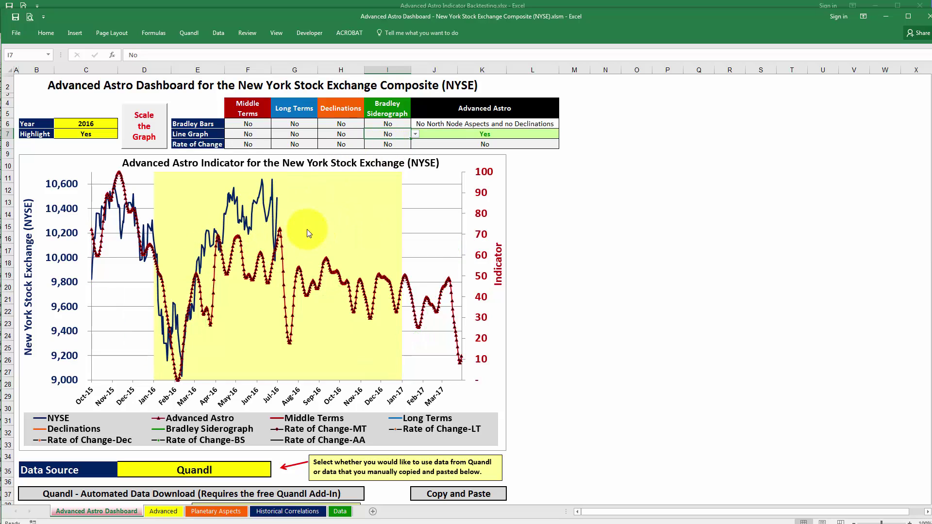
# Rescale the dashboard graph to fit the 2016 NYSE prices alongside the Advanced Astro line.
pyautogui.click(95, 127)
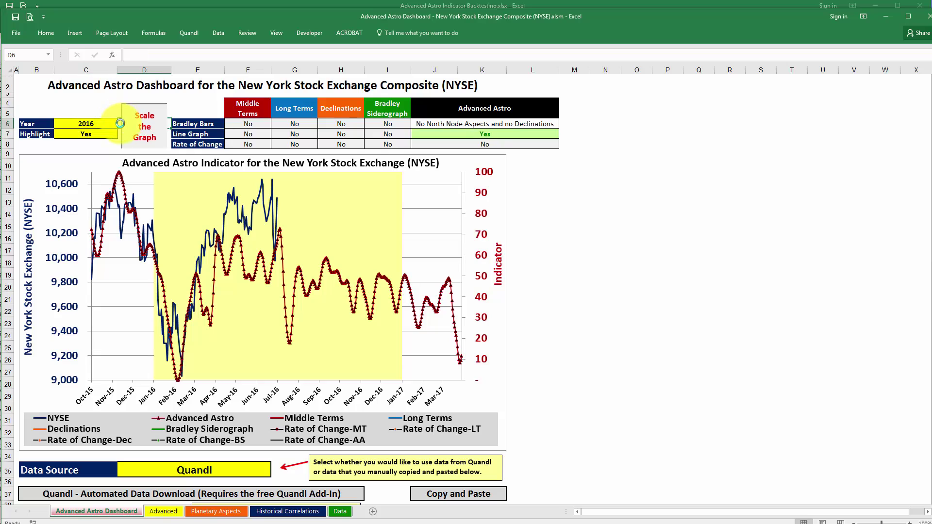
pyautogui.click(148, 128)
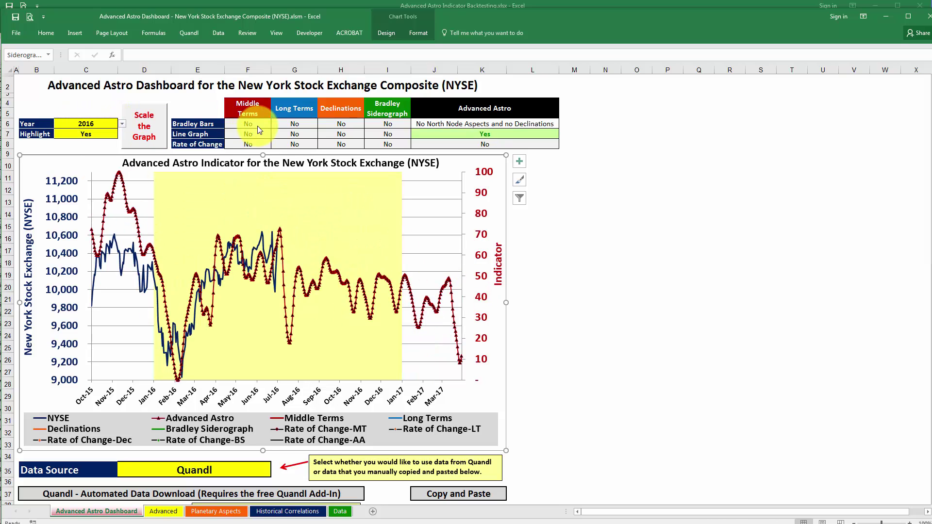
pyautogui.click(154, 139)
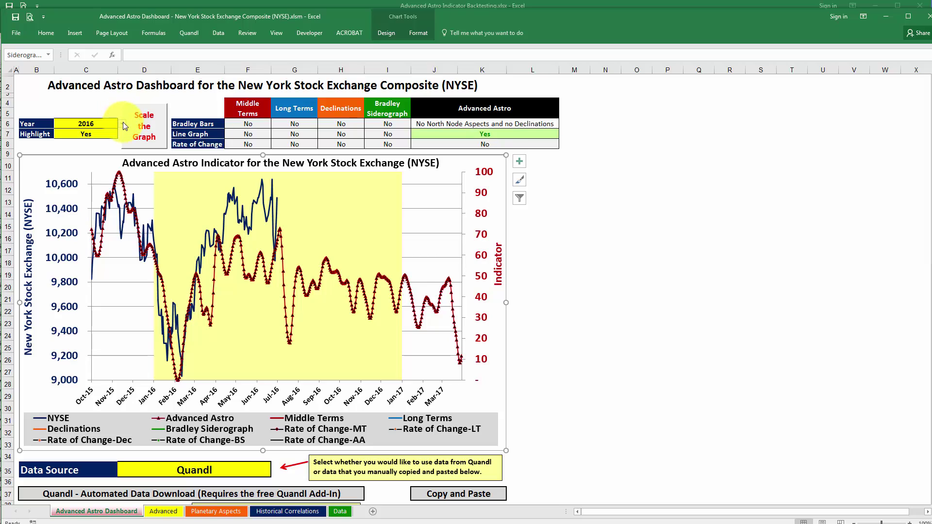
# Set the dashboard year to 2015, rescale the graph, and compare the Advanced Astro line with the NYSE prices.
pyautogui.scroll(1, 111, 132)
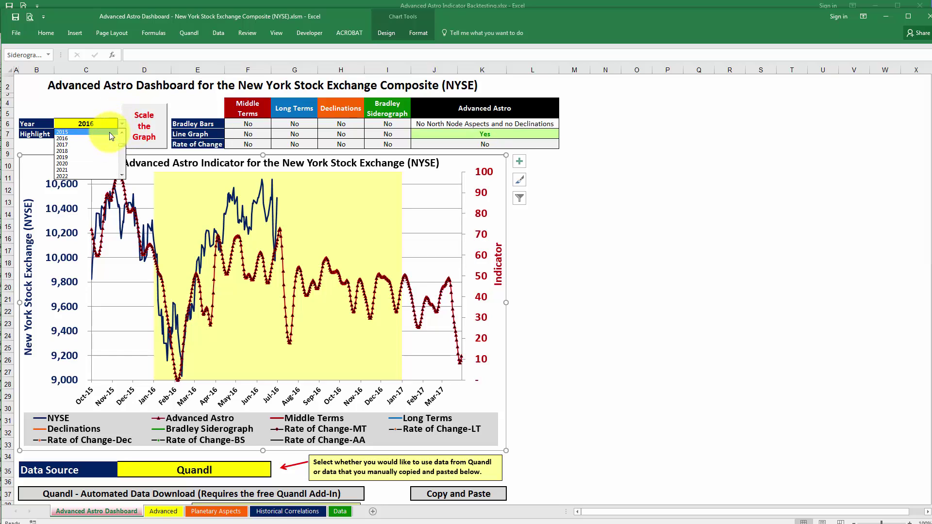
pyautogui.click(160, 141)
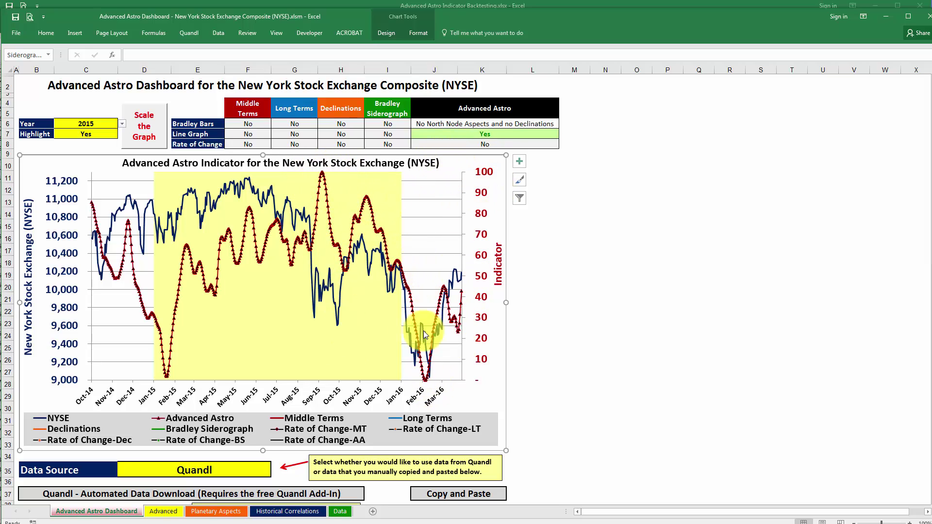
pyautogui.click(325, 190)
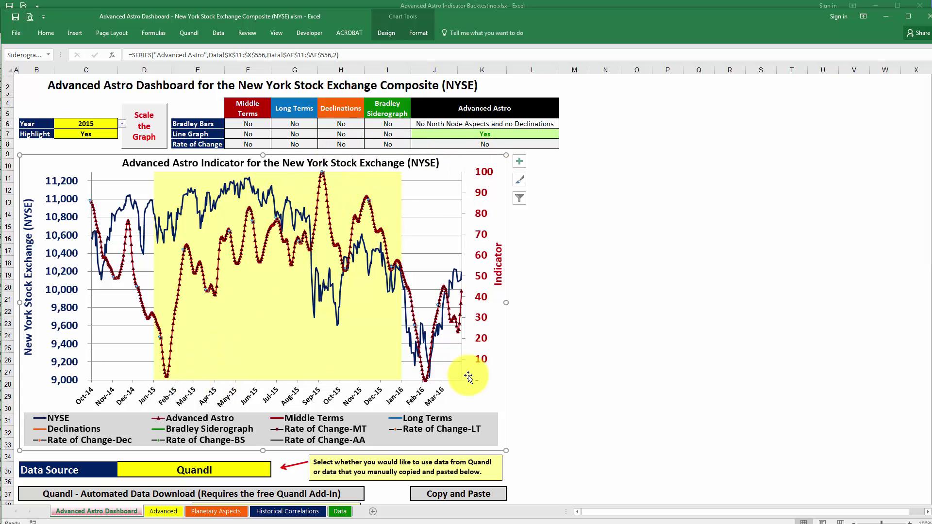
pyautogui.click(418, 382)
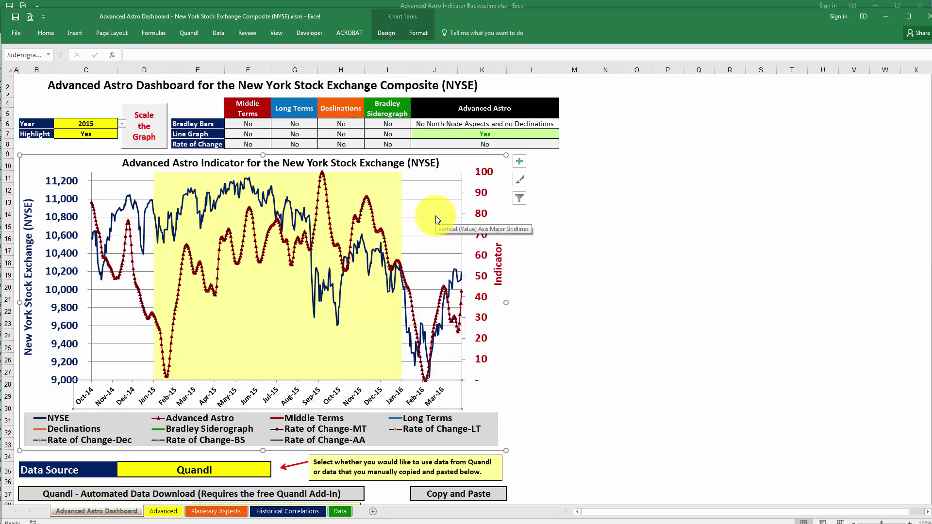
pyautogui.click(478, 176)
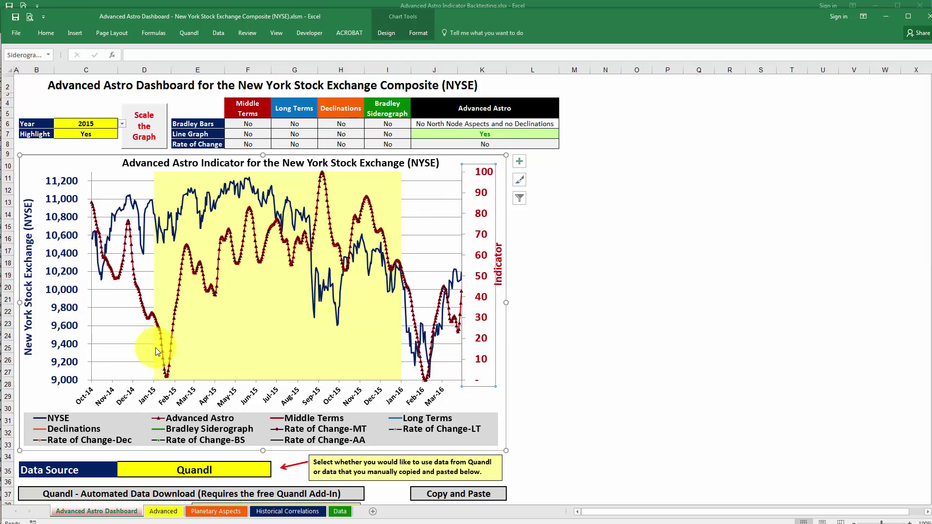
pyautogui.click(323, 203)
pyautogui.click(574, 238)
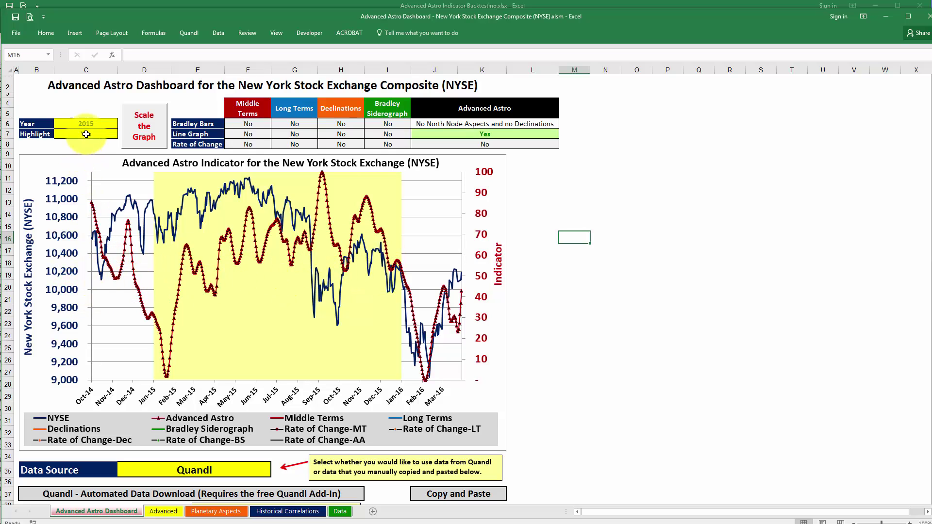
# Set the dashboard year to 2016 and rescale the graph to that year's NYSE prices.
pyautogui.click(109, 124)
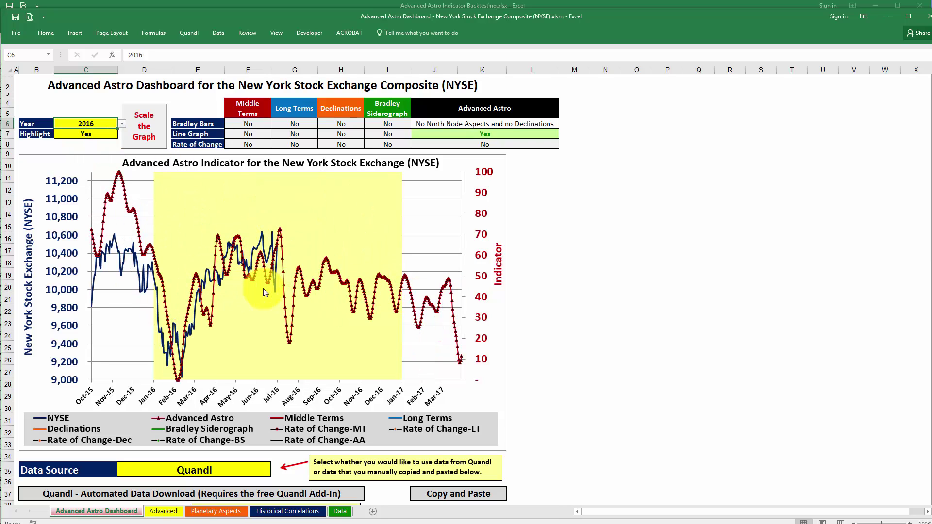
pyautogui.click(573, 260)
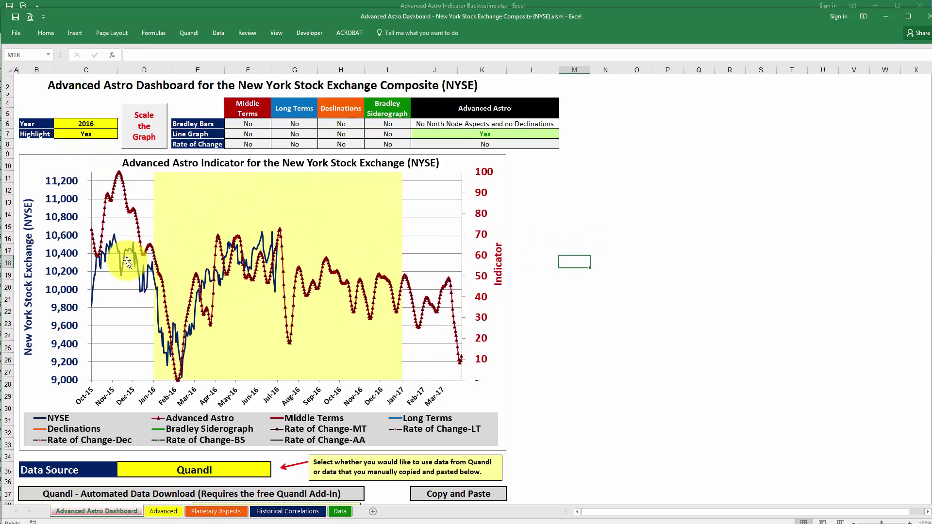
pyautogui.click(144, 139)
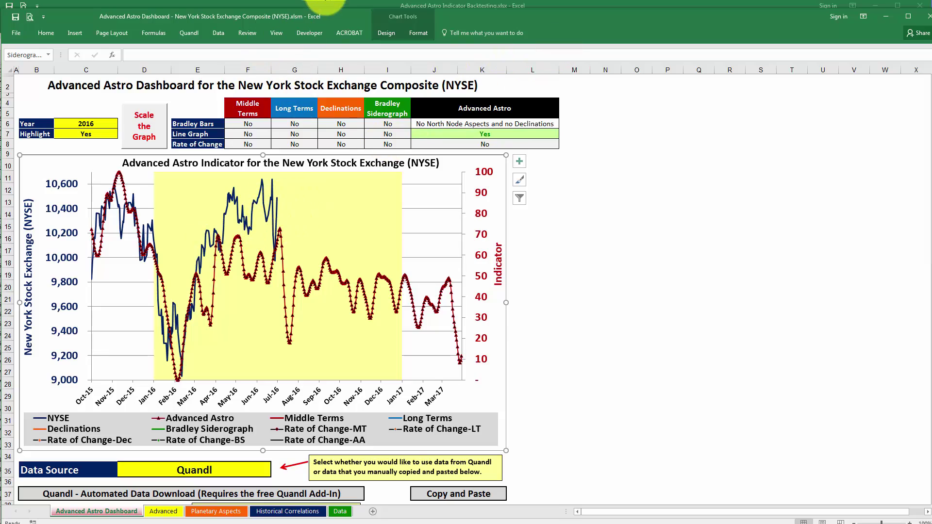
# Switch to the backtesting workbook and compare the Global Equity Indices rows under the Bradley Siderograph and Declinations columns.
pyautogui.click(334, 5)
pyautogui.scroll(-4, 284, 243)
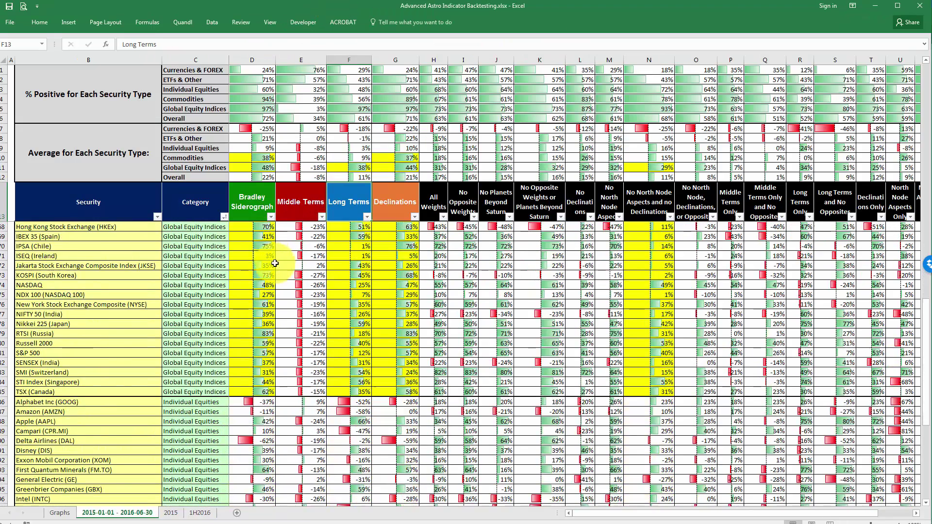
pyautogui.scroll(12, 202, 468)
pyautogui.click(252, 202)
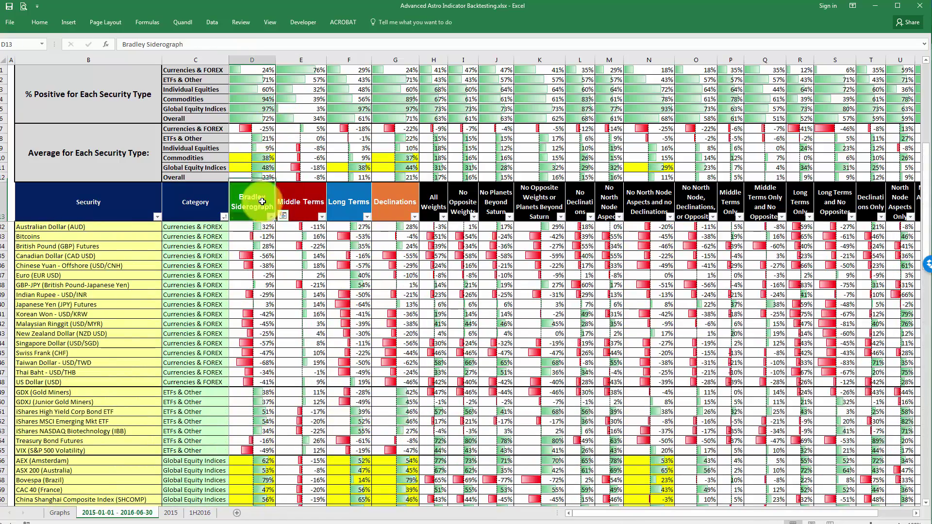
pyautogui.click(395, 199)
pyautogui.scroll(-4, 372, 194)
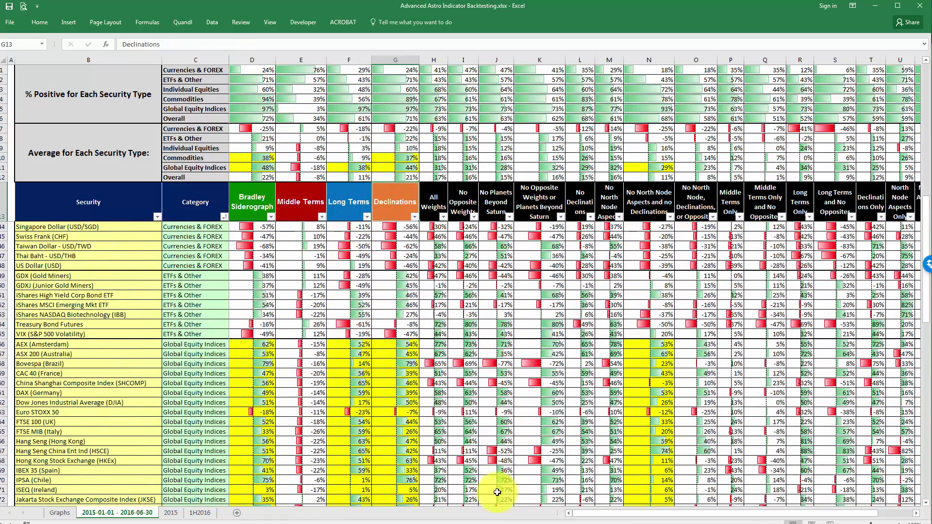
# Examine the Average column's percent-positive figures for each security type.
pyautogui.hscroll(2, 670, 513)
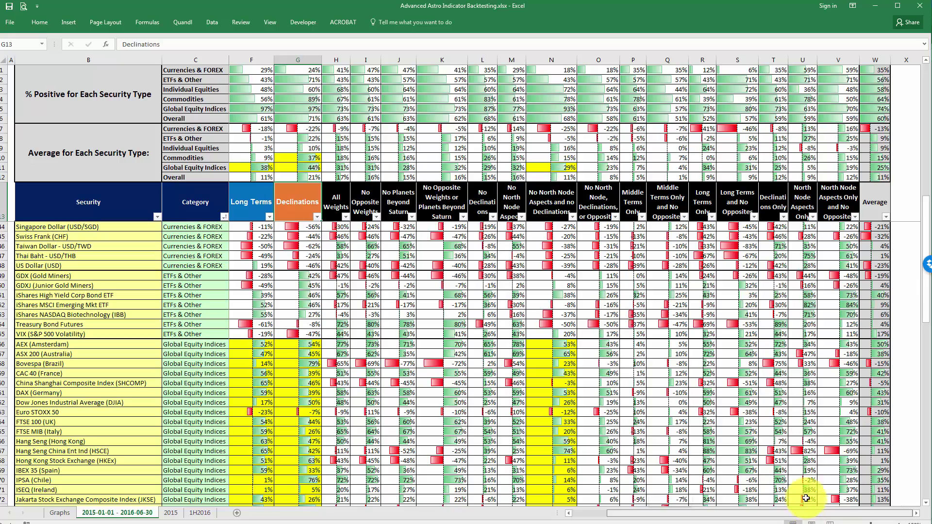
pyautogui.click(896, 285)
pyautogui.scroll(8, 887, 257)
pyautogui.moveTo(875, 99); pyautogui.dragTo(875, 70)
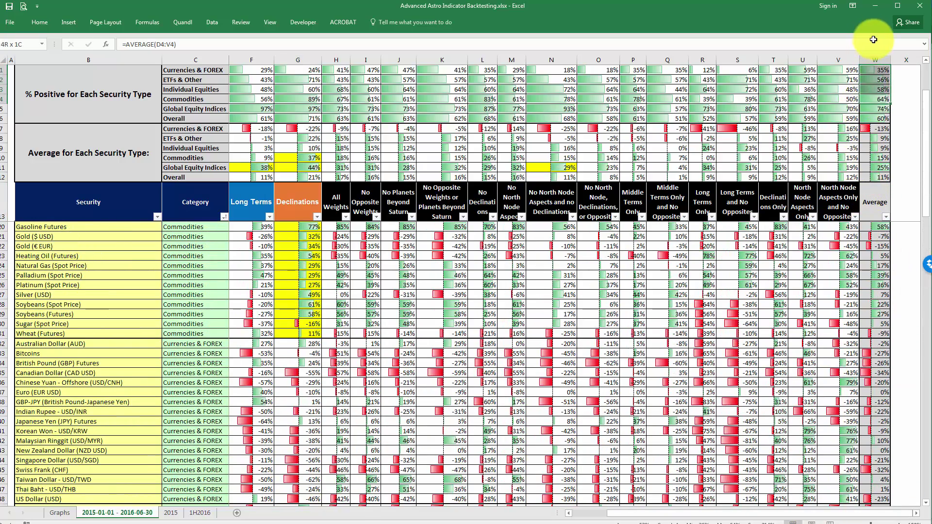
# Review the commodity rows across all indicators and check the Average formulas for Gasoline Futures and Brent Crude Oil.
pyautogui.click(146, 256)
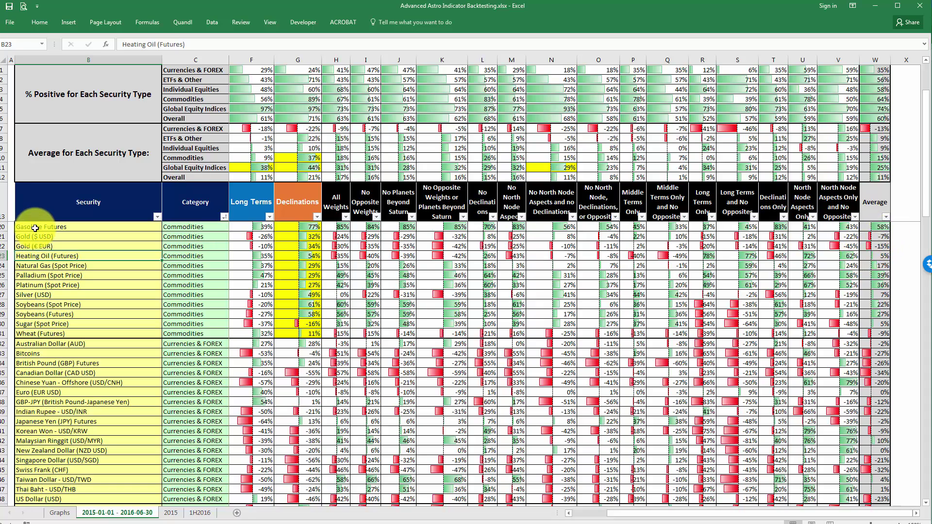
pyautogui.moveTo(35, 227)
pyautogui.mouseDown()
pyautogui.moveTo(44, 338)
pyautogui.moveTo(47, 324)
pyautogui.mouseUp()
pyautogui.click(199, 256)
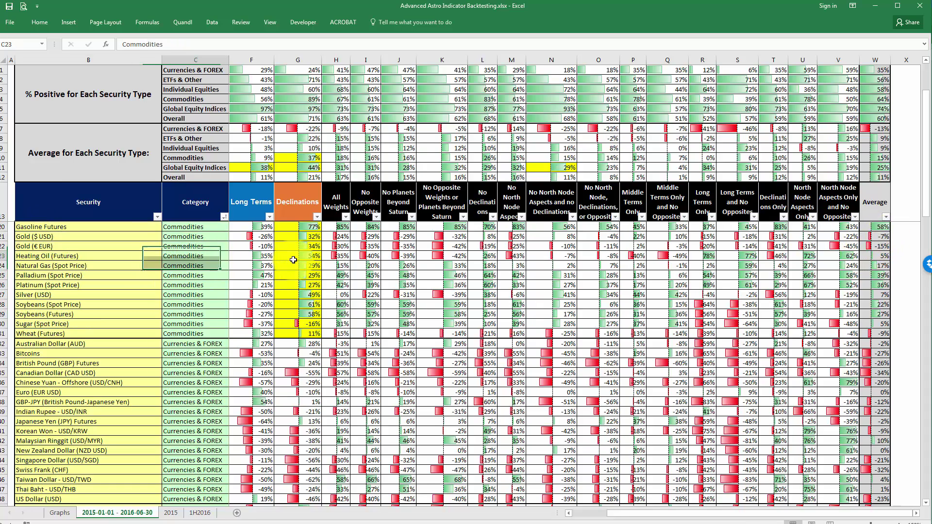
pyautogui.hotkey('ctrl', 'z')
pyautogui.moveTo(250, 246); pyautogui.dragTo(765, 254)
pyautogui.click(829, 227)
pyautogui.scroll(2, 820, 204)
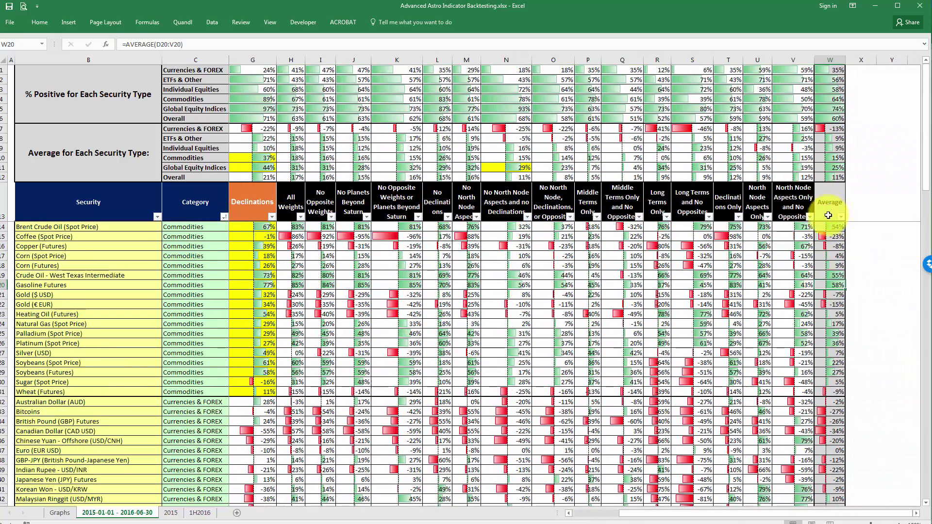
pyautogui.click(829, 226)
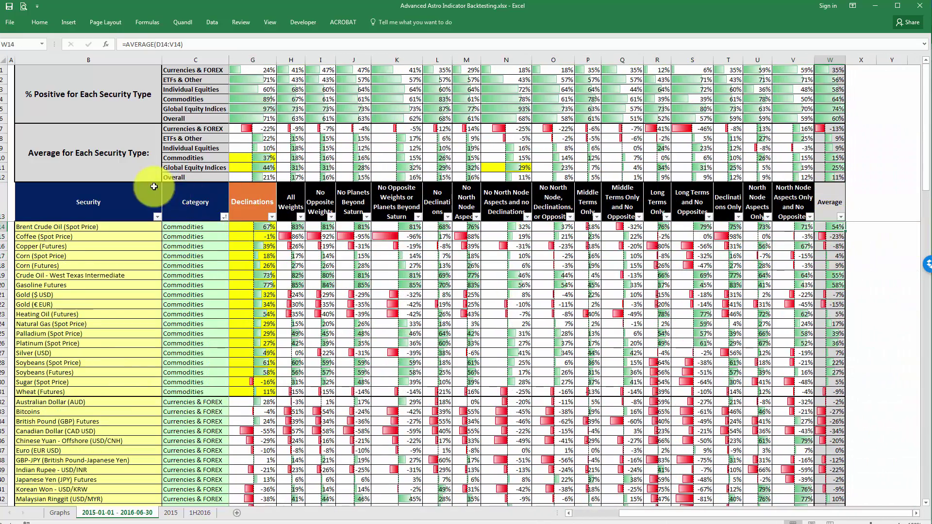
# Select the Average column's values for every security, from Brent Crude Oil through Wockhardt Ltd.
pyautogui.hscroll(-2, 708, 233)
pyautogui.moveTo(707, 227); pyautogui.dragTo(842, 212)
pyautogui.click(807, 204)
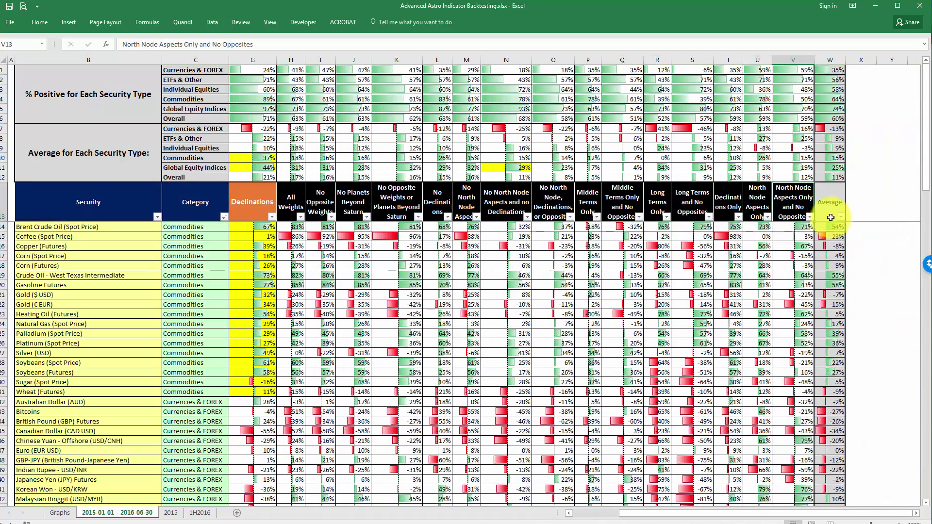
pyautogui.click(836, 228)
pyautogui.scroll(-20, 832, 340)
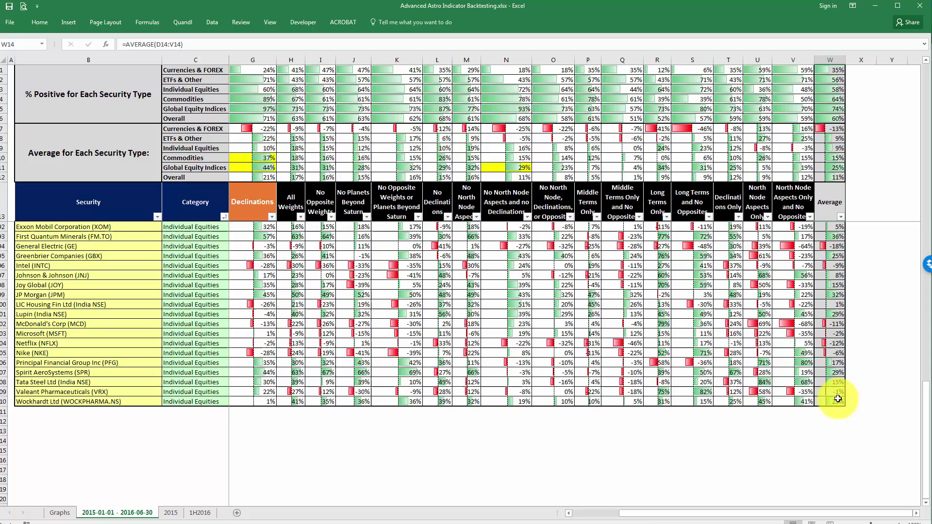
pyautogui.keyDown('shift'); pyautogui.click(837, 399); pyautogui.keyUp('shift')
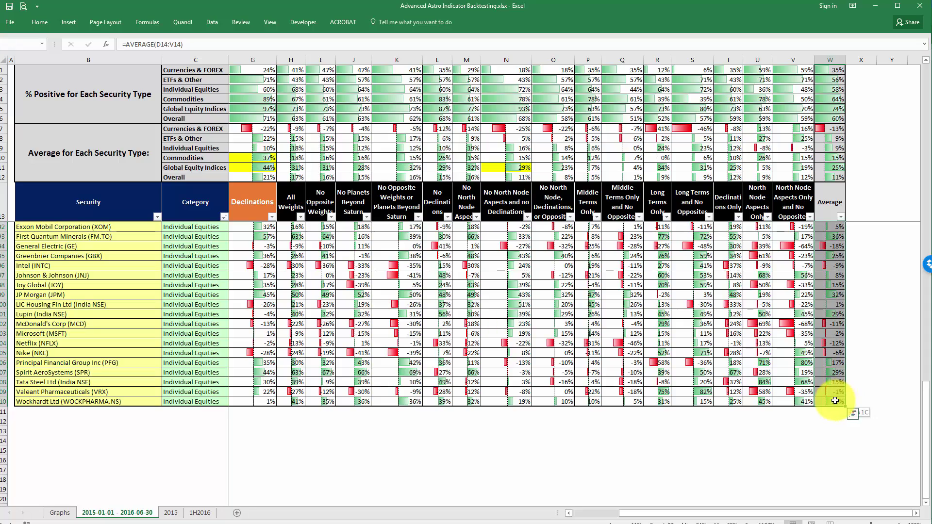
# Check the Bradley Siderograph average for Commodities in the summary rows, and switch to the 2015 sheet.
pyautogui.hotkey('ctrl', 'shift', 'Home')
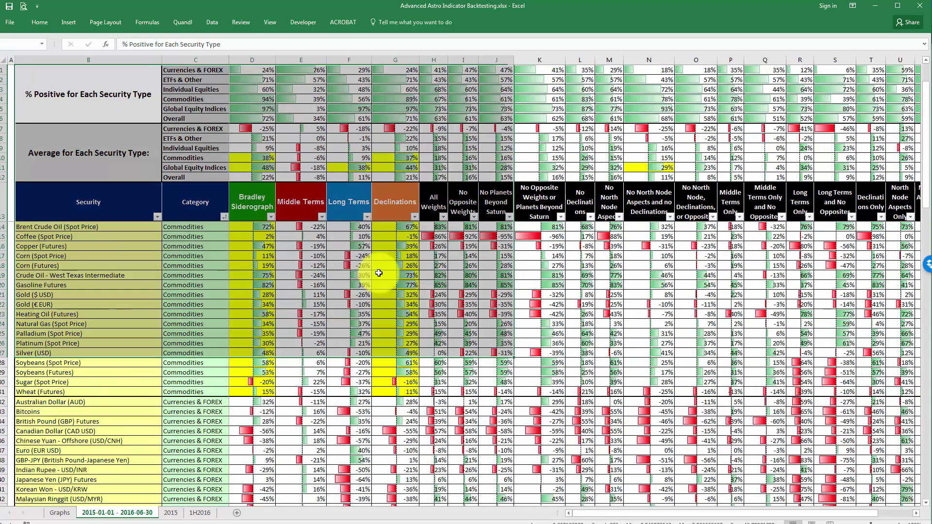
pyautogui.click(8, 61)
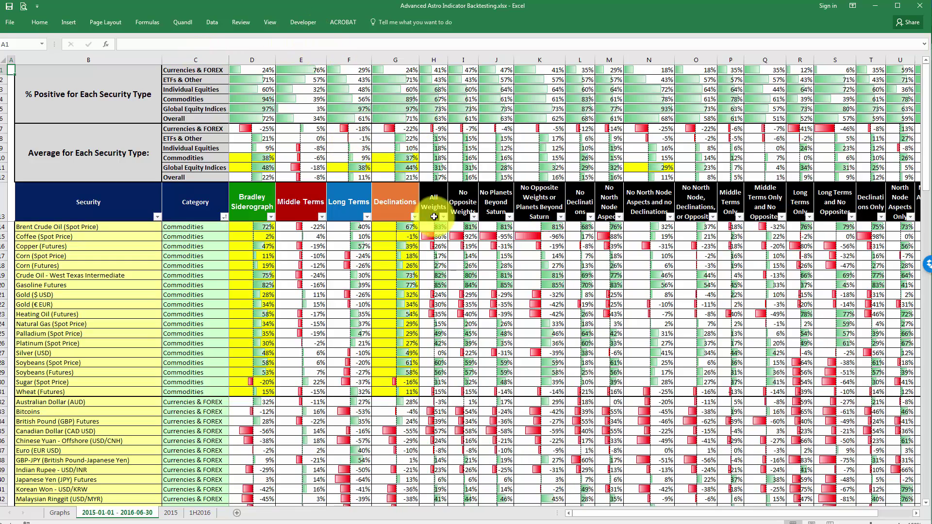
pyautogui.click(257, 158)
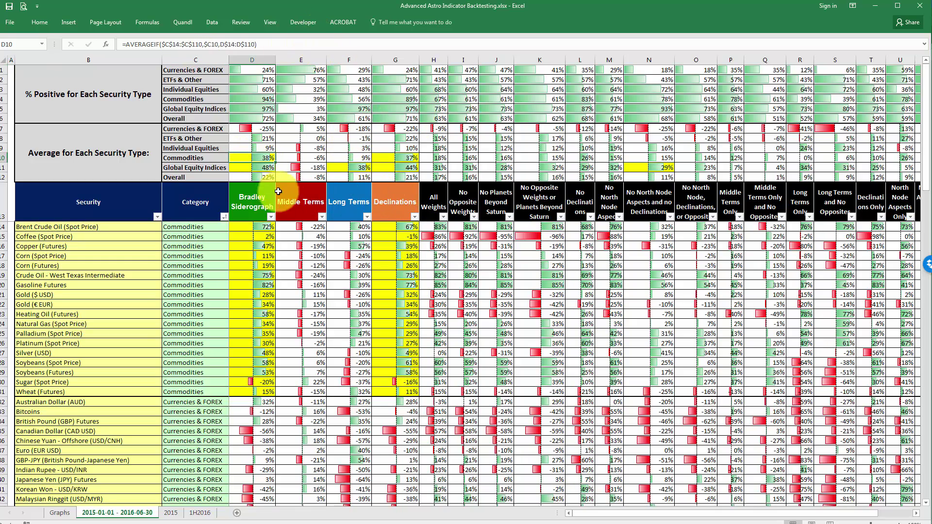
pyautogui.click(178, 516)
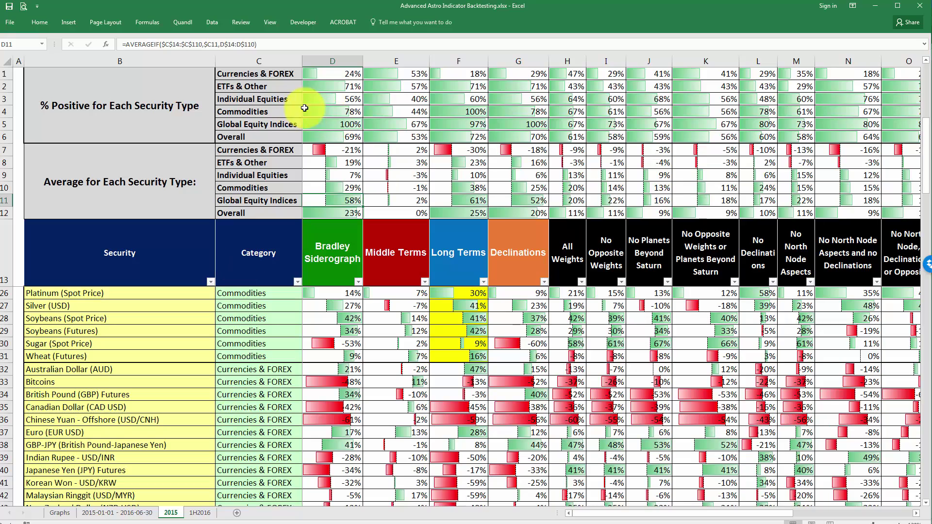
# Open the 1H2016 sheet and look through its commodity rows below the summary.
pyautogui.click(199, 512)
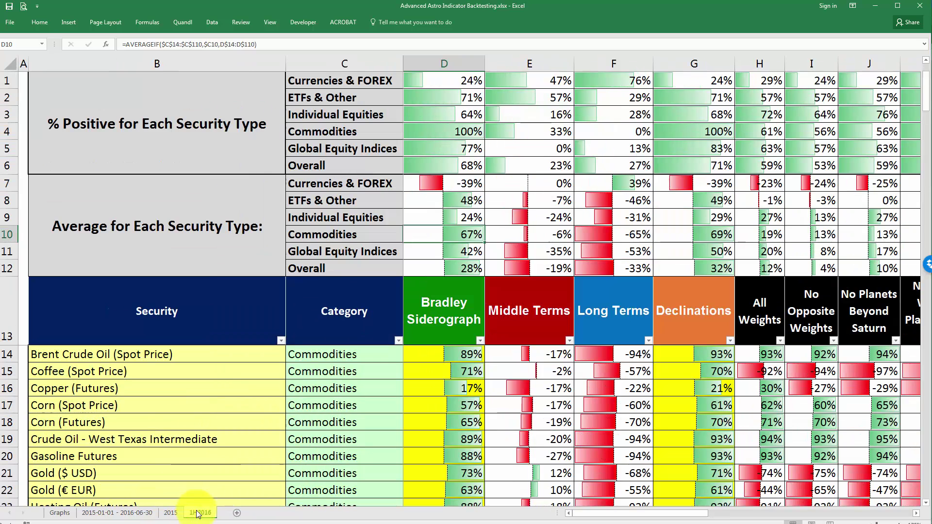
pyautogui.scroll(-3, 277, 311)
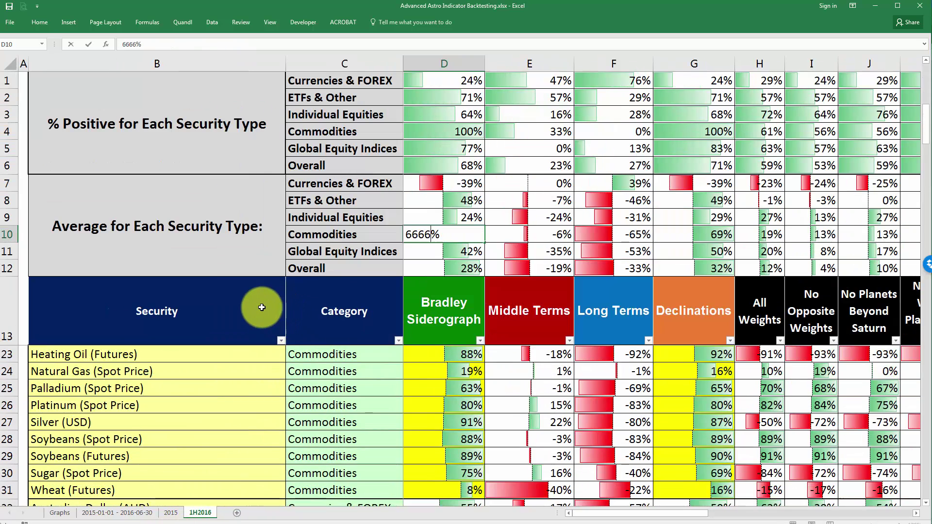
pyautogui.scroll(1, 257, 307)
pyautogui.scroll(-4, 264, 310)
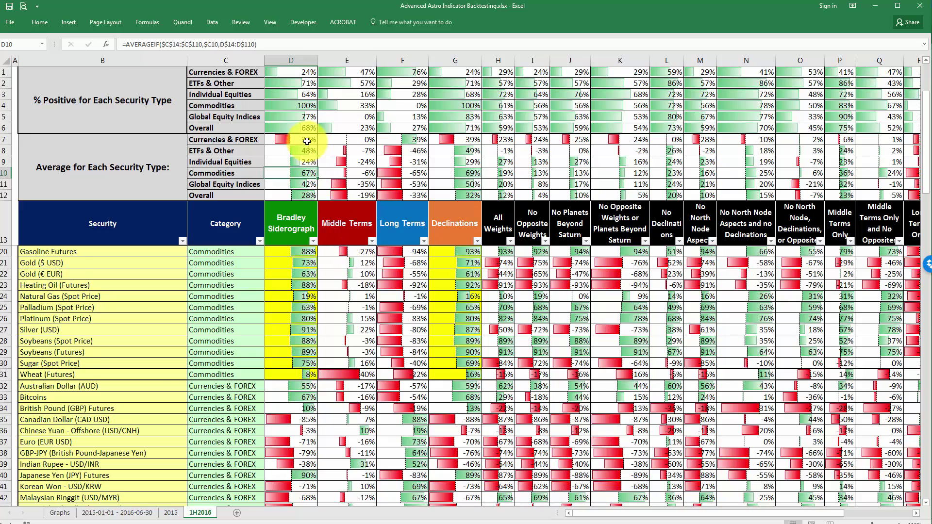
# Check the Bradley Siderograph column's ETFs & Other average formula and its Commodities percent-positive formula.
pyautogui.scroll(2, 307, 121)
pyautogui.click(287, 94)
pyautogui.keyDown('shift'); pyautogui.click(408, 318); pyautogui.keyUp('shift')
pyautogui.click(291, 95)
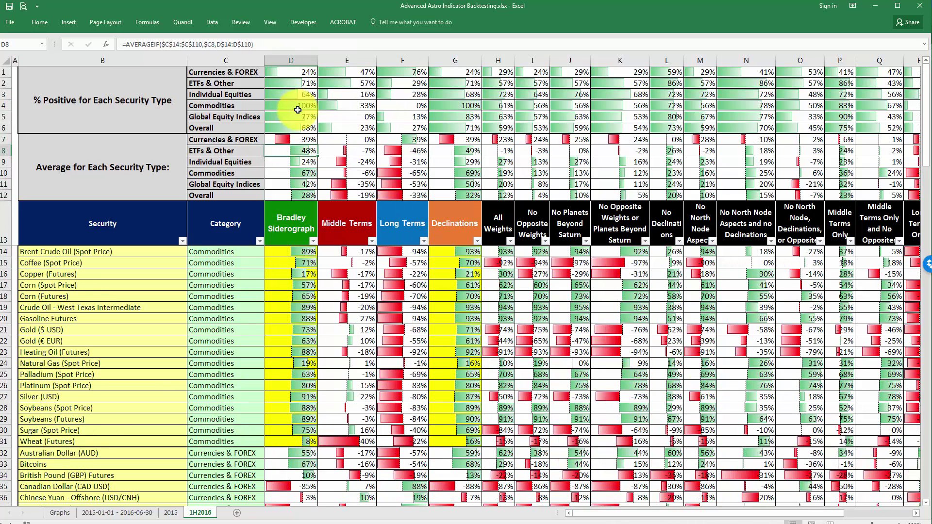
pyautogui.click(290, 223)
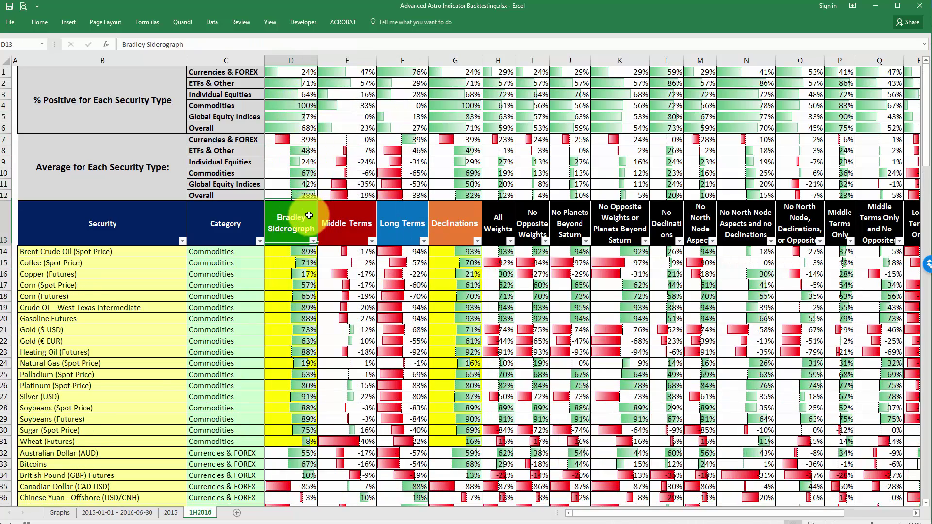
pyautogui.click(304, 104)
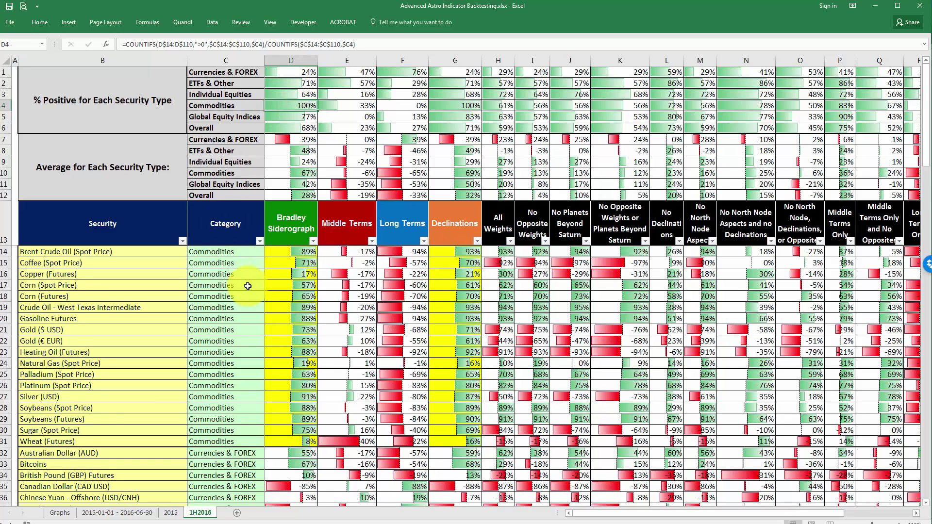
# Highlight the commodities' Bradley Siderograph values and the commodity names from Brent Crude Oil through Wheat (Futures).
pyautogui.scroll(-2, 251, 291)
pyautogui.scroll(2, 272, 277)
pyautogui.moveTo(290, 255); pyautogui.dragTo(283, 448)
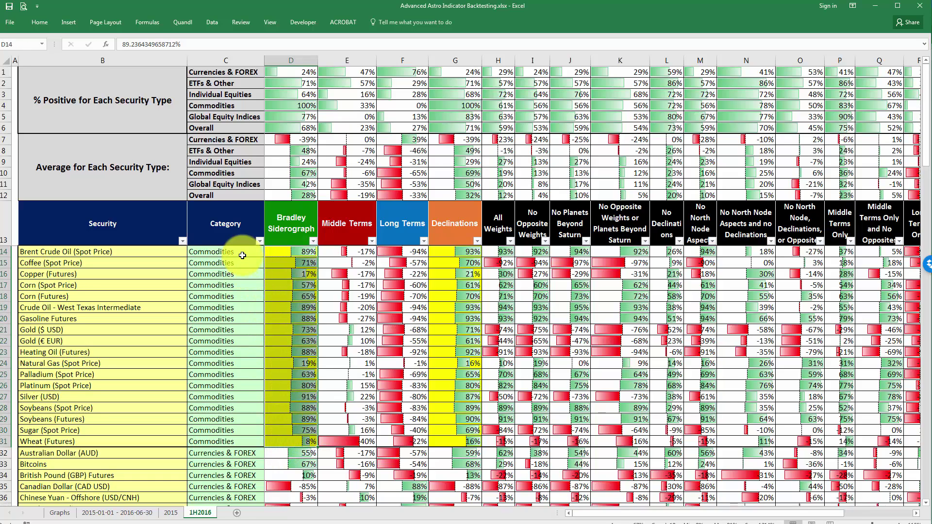
pyautogui.click(229, 262)
pyautogui.click(118, 262)
pyautogui.moveTo(61, 251); pyautogui.dragTo(92, 441)
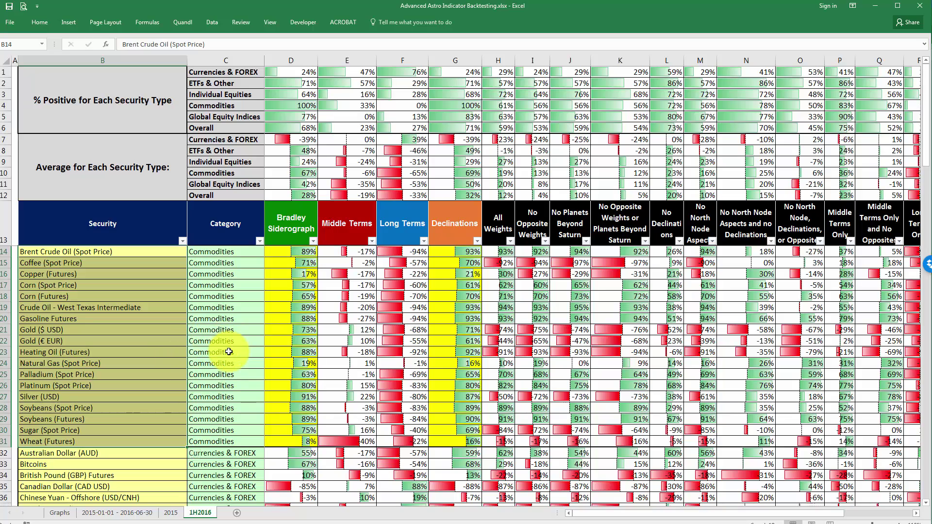
# Look through the full security list from the commodities down to Wockhardt Ltd and return to the first rows.
pyautogui.scroll(-1, 220, 345)
pyautogui.scroll(-7, 219, 345)
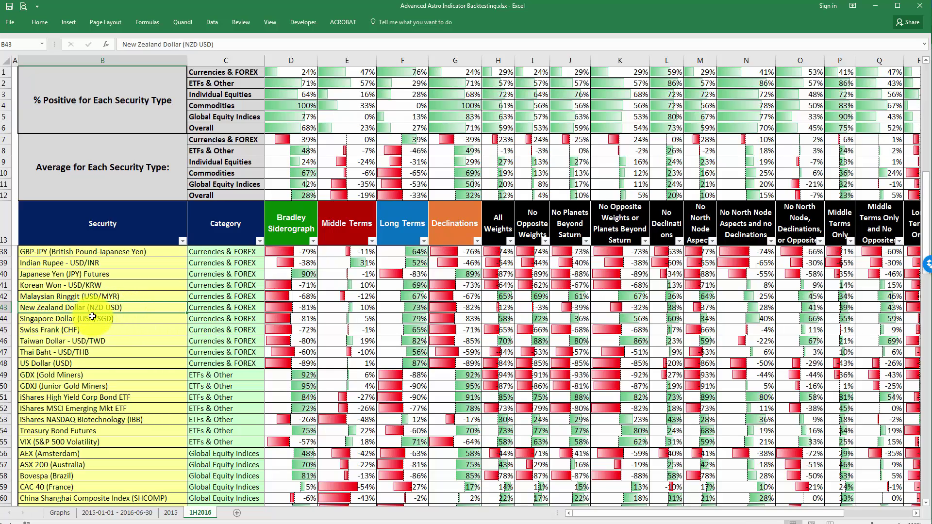
pyautogui.click(130, 342)
pyautogui.scroll(-12, 136, 347)
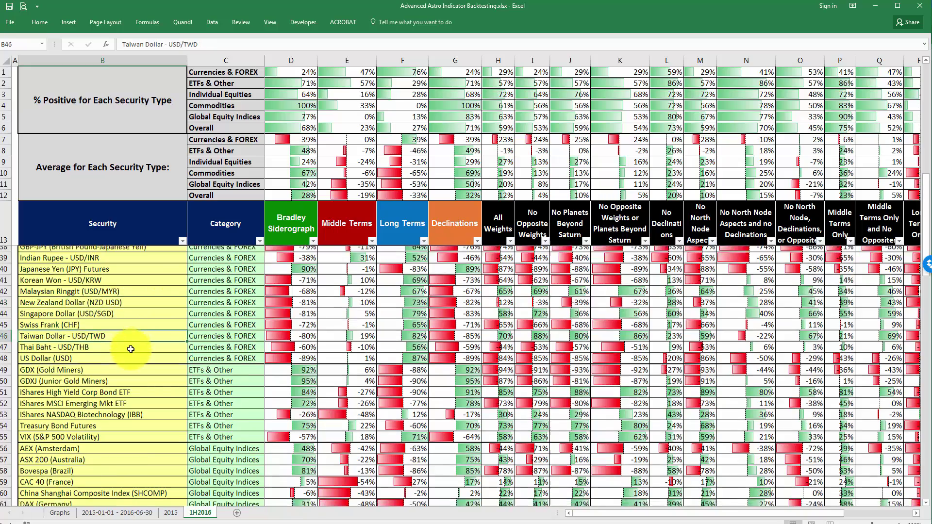
pyautogui.scroll(-7, 127, 325)
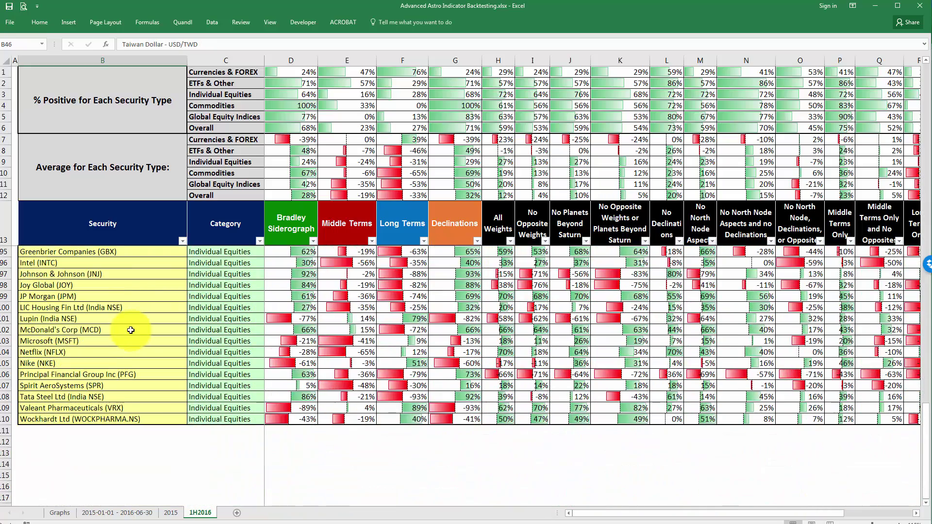
pyautogui.scroll(10, 128, 328)
pyautogui.scroll(17, 50, 246)
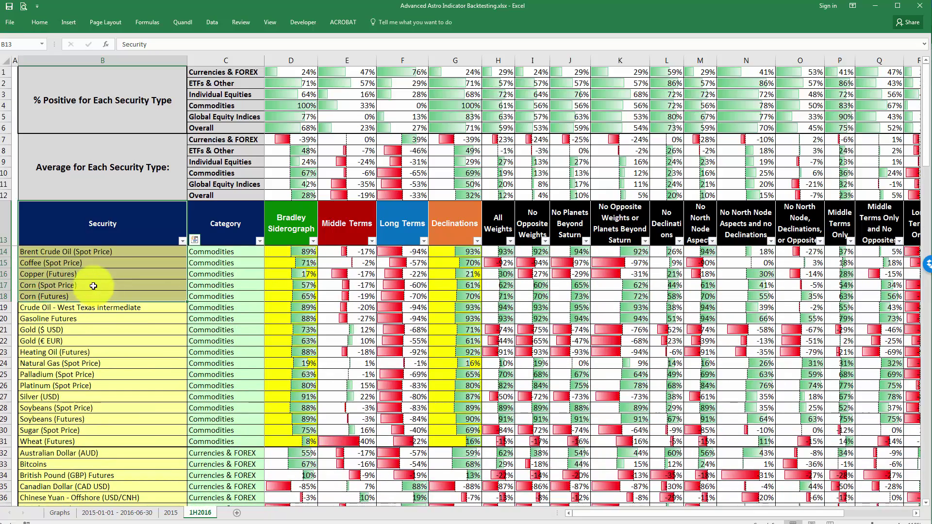
# Point out individual commodities in the security list, including Corn (Spot Price), Gasoline Futures and Platinum.
pyautogui.click(93, 286)
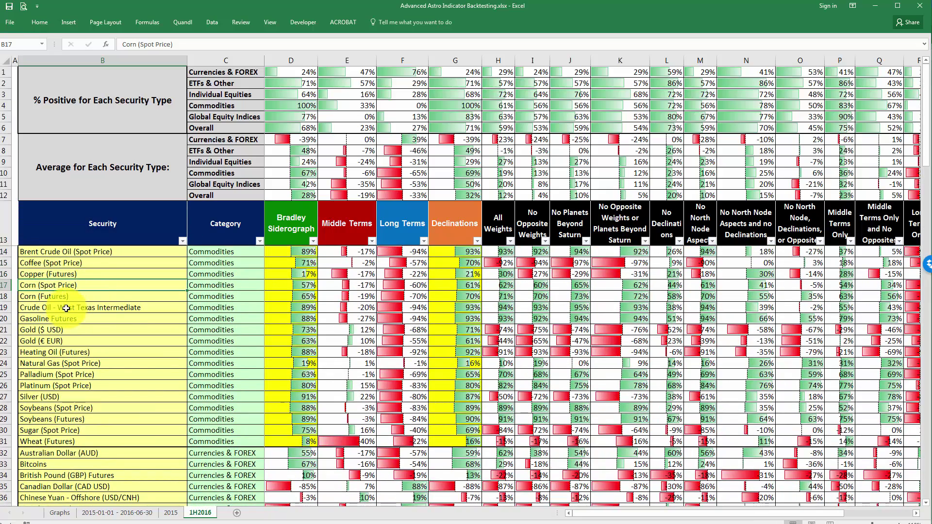
pyautogui.click(111, 319)
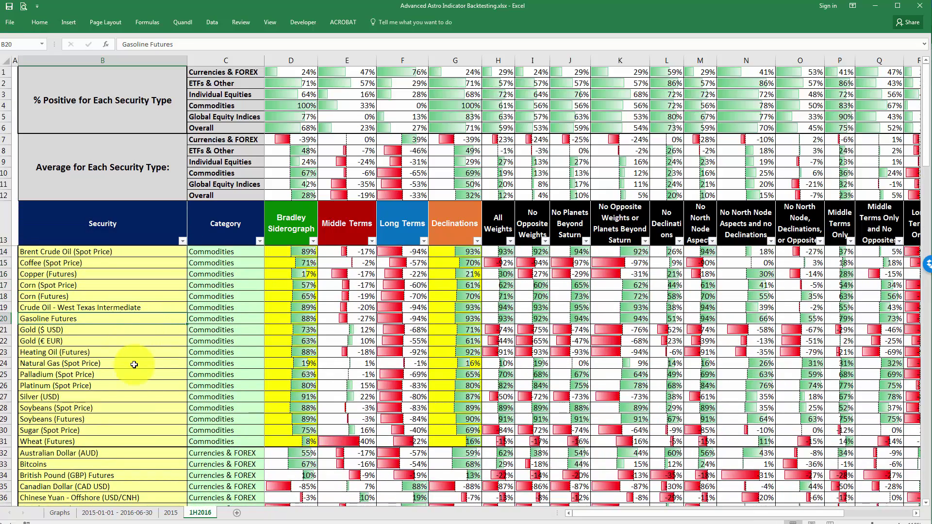
pyautogui.click(97, 353)
pyautogui.click(100, 387)
# Highlight the global equity index names from the Dow Jones Industrial Average through the S&P 500.
pyautogui.scroll(-8, 96, 399)
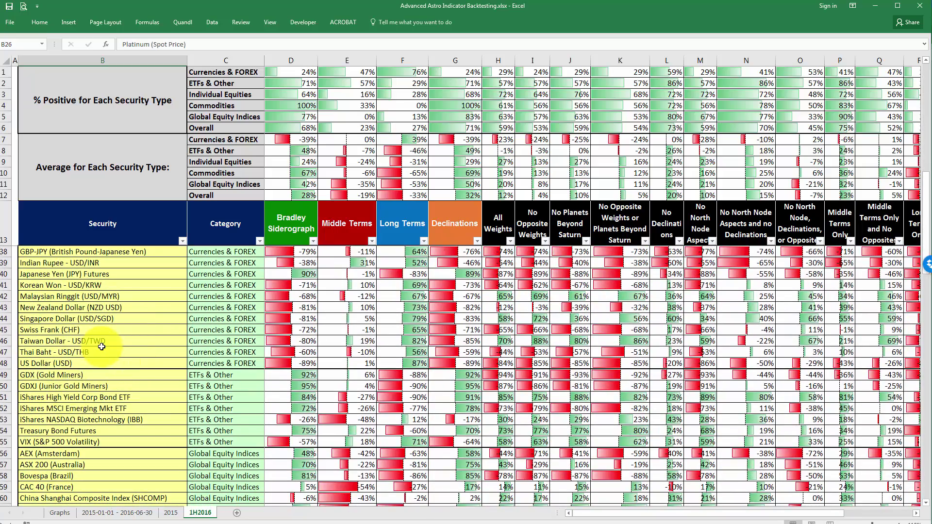
pyautogui.scroll(-7, 126, 350)
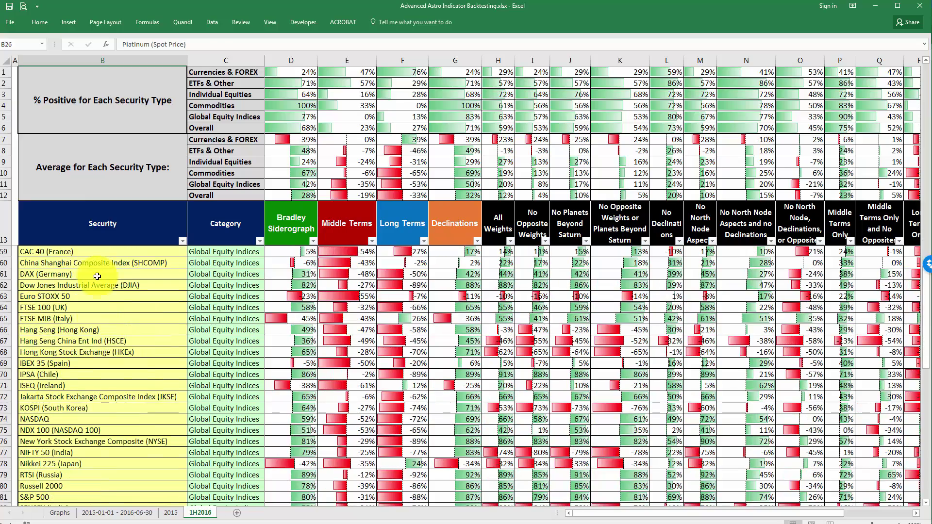
pyautogui.moveTo(112, 285); pyautogui.dragTo(104, 497)
# Review the individual equities and select the First Quantum Minerals and Netflix entries.
pyautogui.scroll(-5, 145, 431)
pyautogui.scroll(-2, 108, 459)
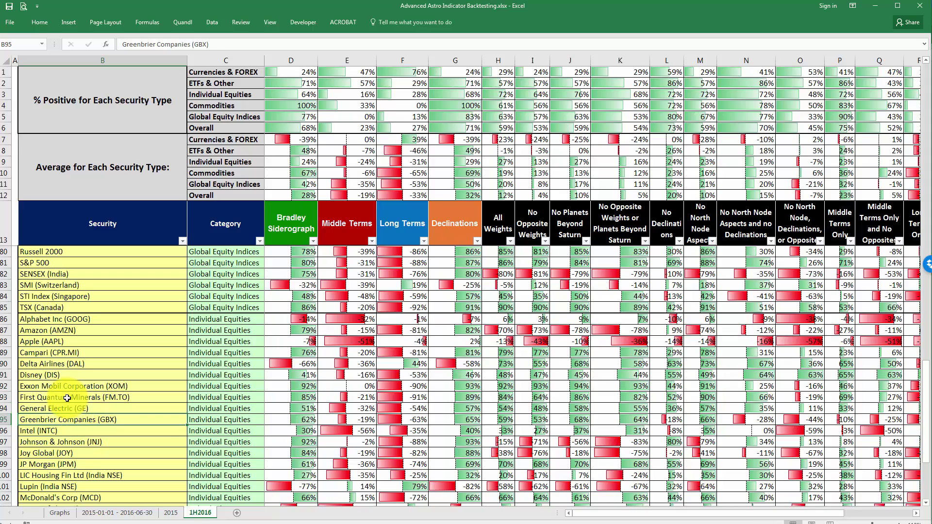
pyautogui.click(83, 398)
pyautogui.scroll(-4, 87, 367)
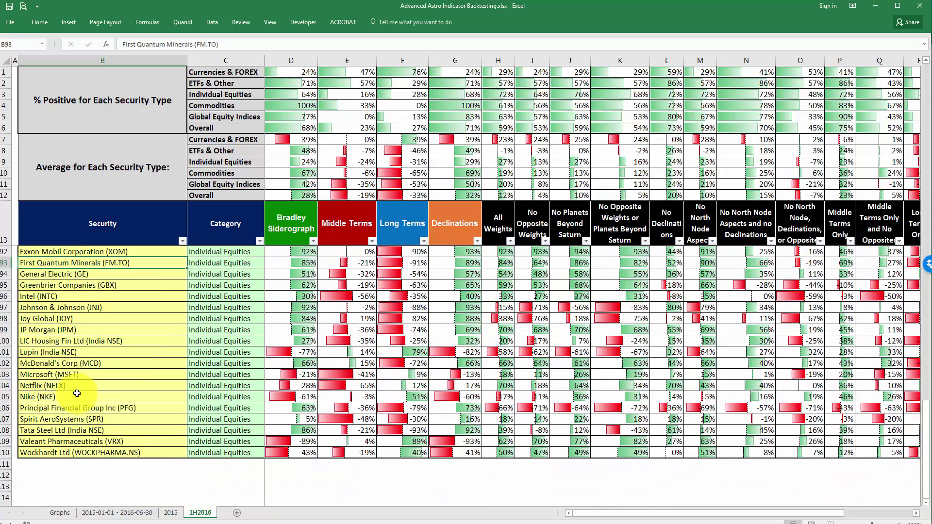
pyautogui.click(64, 386)
# Return to the commodity rows, highlight their names and select Platinum's Long Terms value.
pyautogui.scroll(15, 125, 343)
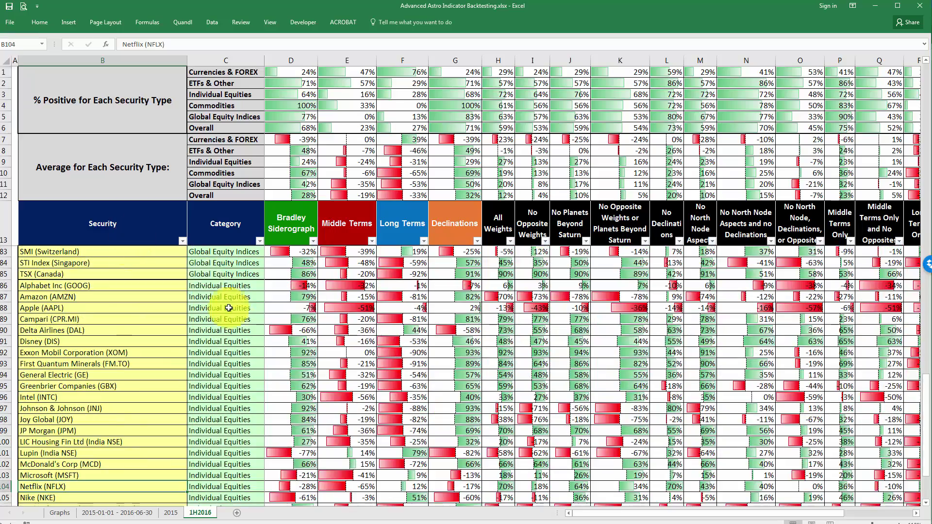
pyautogui.hotkey('ctrl', 'Up')
pyautogui.moveTo(114, 252); pyautogui.dragTo(104, 464)
pyautogui.click(388, 385)
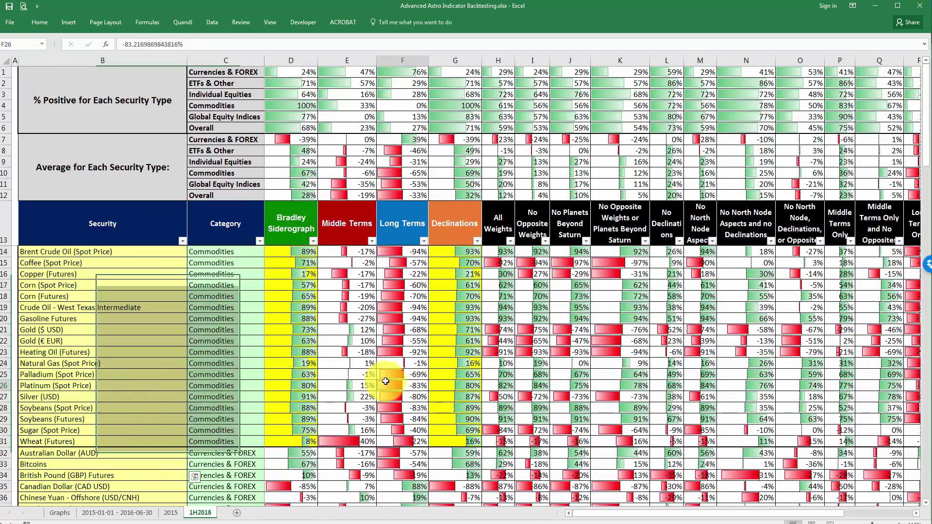
# Open the Graphs sheet and examine both historical correlation bar charts for the 97 securities.
pyautogui.moveTo(723, 513); pyautogui.dragTo(168, 507)
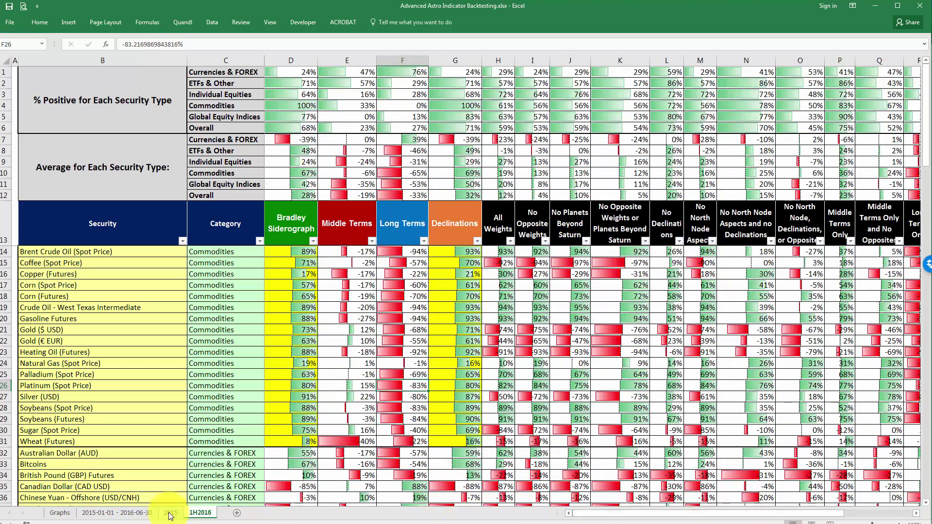
pyautogui.click(60, 513)
pyautogui.click(219, 255)
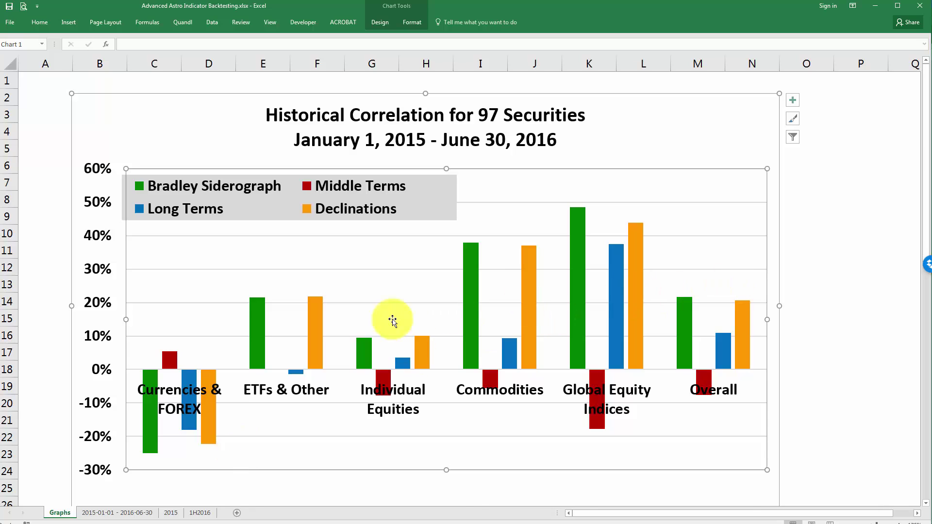
pyautogui.scroll(-7, 291, 358)
pyautogui.click(176, 327)
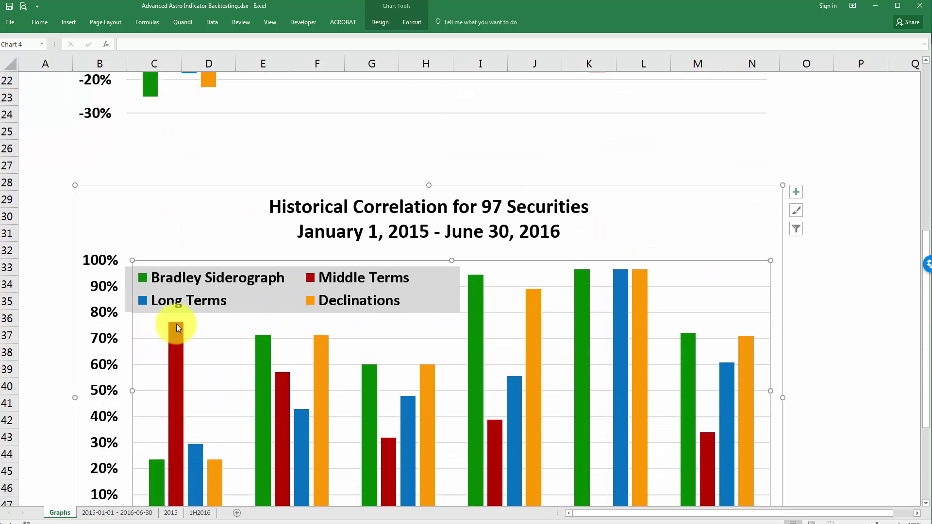
pyautogui.scroll(-2, 158, 339)
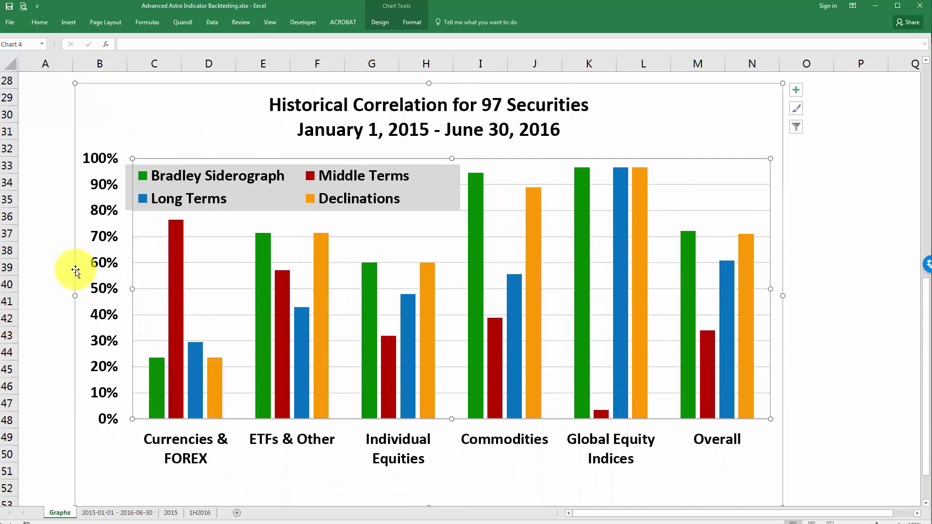
# Open the 2015-01-01 - 2016-06-30 sheet and check the Bradley Siderograph percent-positive formula for Commodities.
pyautogui.click(125, 515)
pyautogui.moveTo(118, 105); pyautogui.dragTo(249, 94)
pyautogui.click(245, 98)
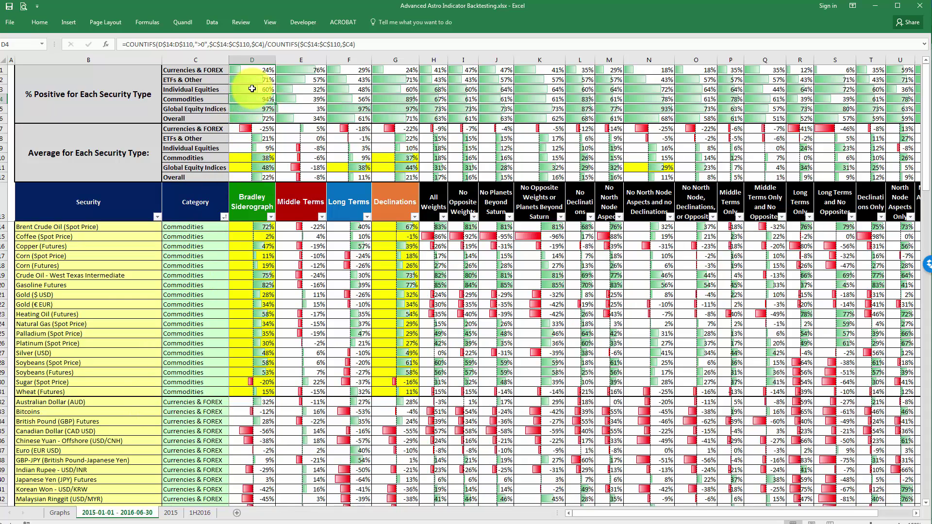
pyautogui.click(249, 199)
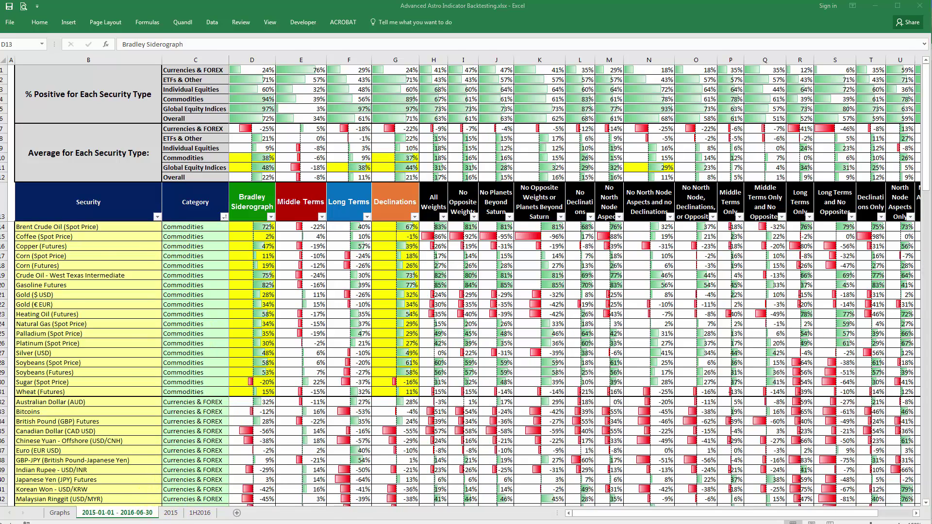
# Switch to the NYSE Advanced Astro Dashboard workbook and inspect the ranked parameters on the Advanced sheet, including Long Terms Only.
pyautogui.hotkey('ctrl', 'Tab')
pyautogui.click(164, 514)
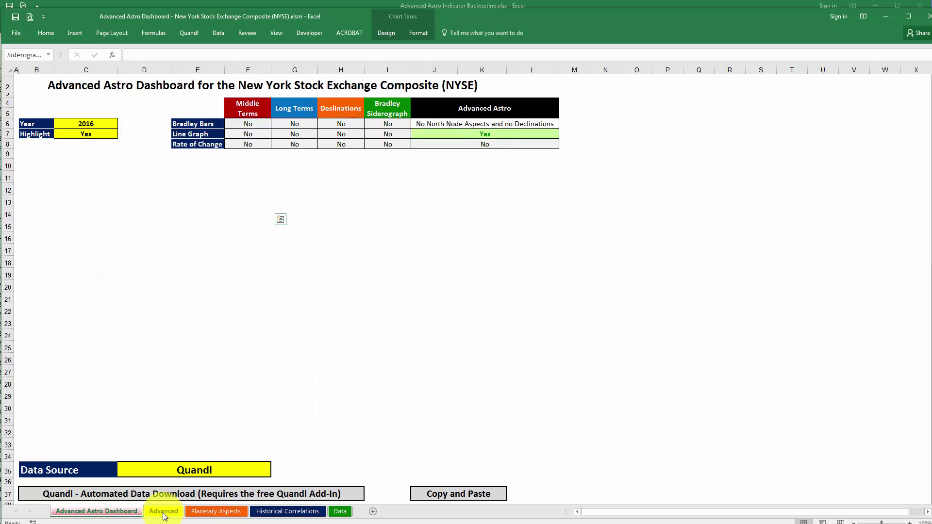
pyautogui.click(187, 312)
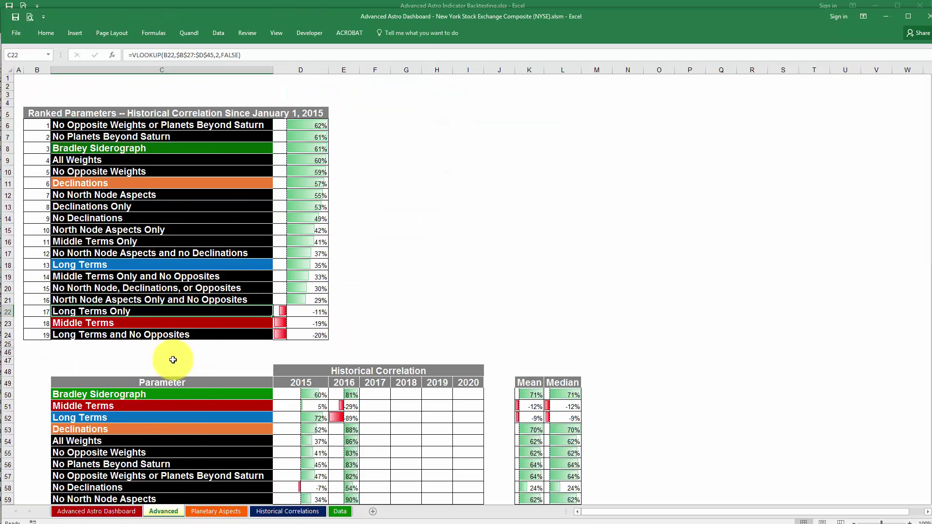
# Examine the 2015 and 2016 historical correlations for each parameter and select the No Declinations entry.
pyautogui.scroll(-6, 223, 296)
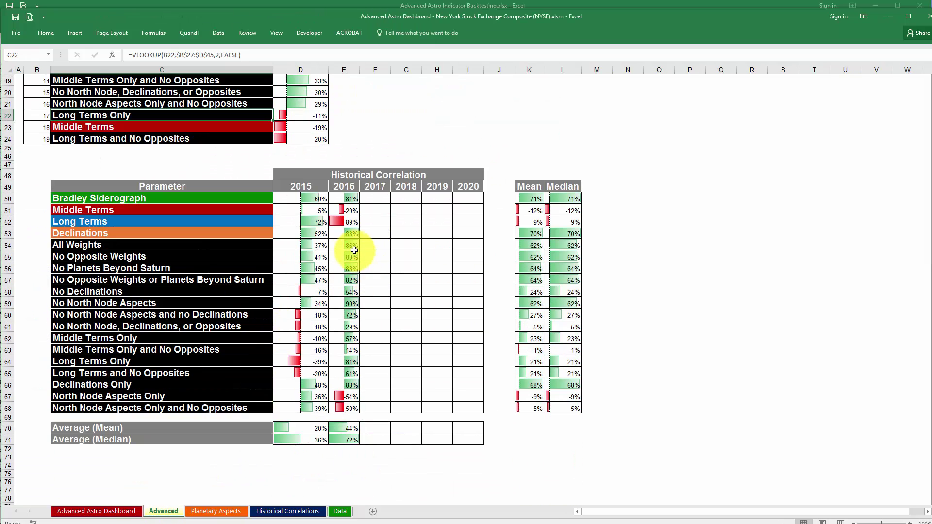
pyautogui.click(314, 199)
pyautogui.moveTo(314, 227); pyautogui.dragTo(365, 366)
pyautogui.click(262, 288)
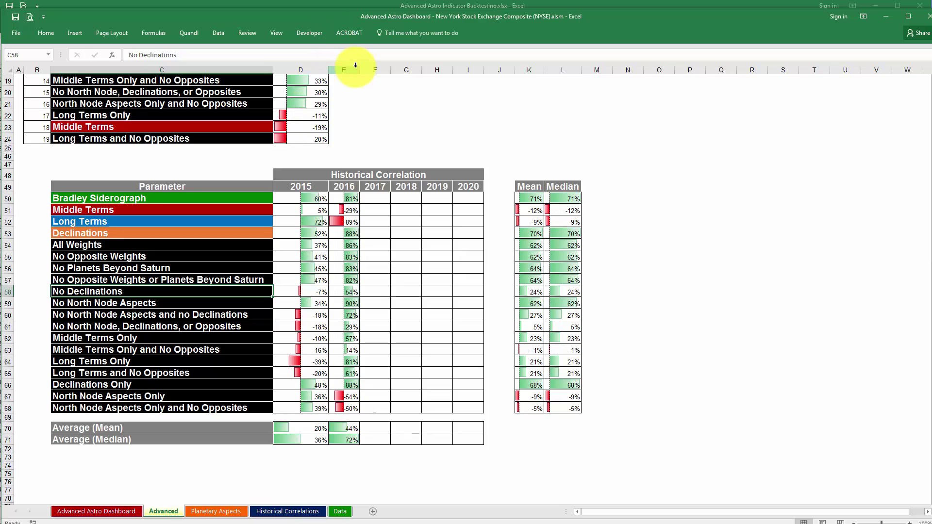
# Return to the Advanced Astro Dashboard sheet and deselect the NYSE indicator chart.
pyautogui.scroll(4, 129, 431)
pyautogui.click(116, 511)
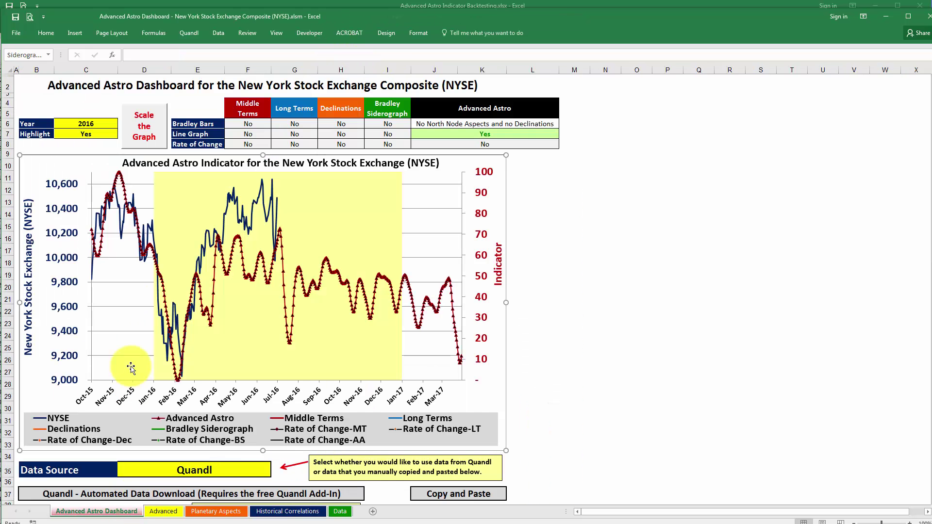
pyautogui.click(624, 223)
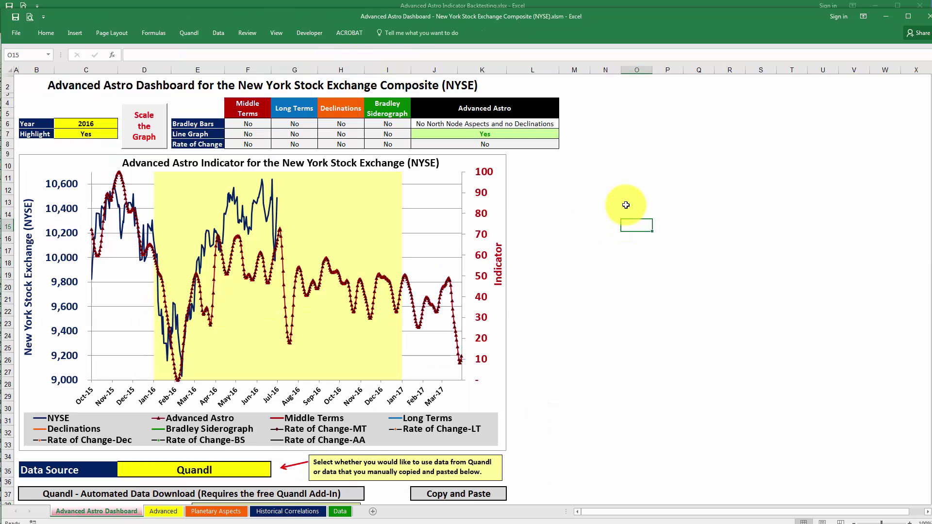